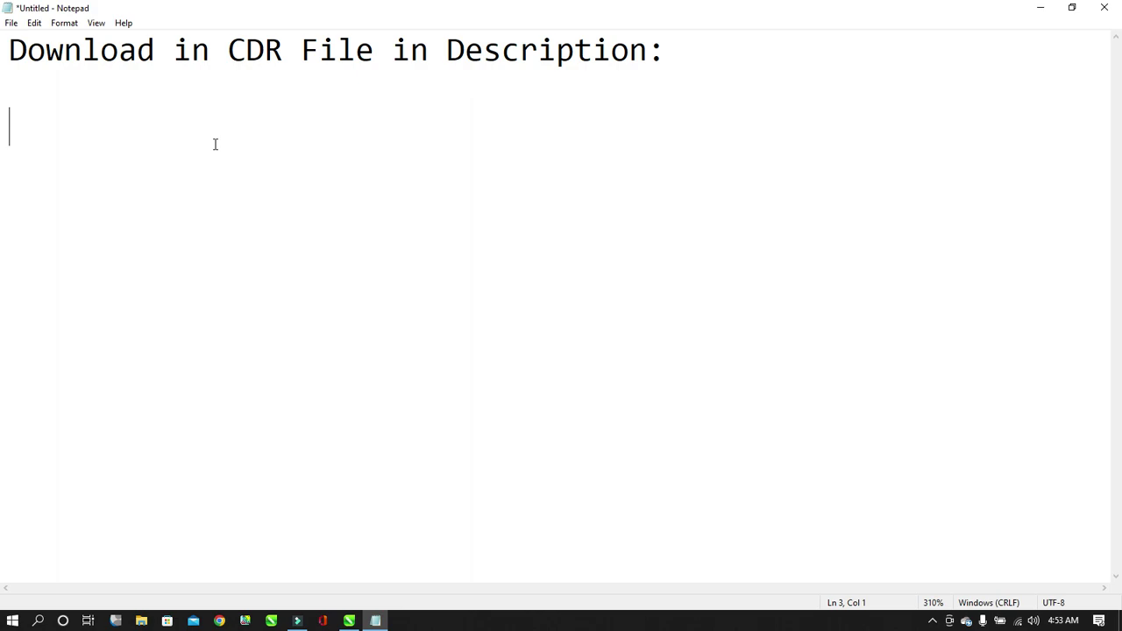
Type 'password:' on the line under the 'Download in CDR File in Description:' note.
{"action": "type", "text": "passw"}
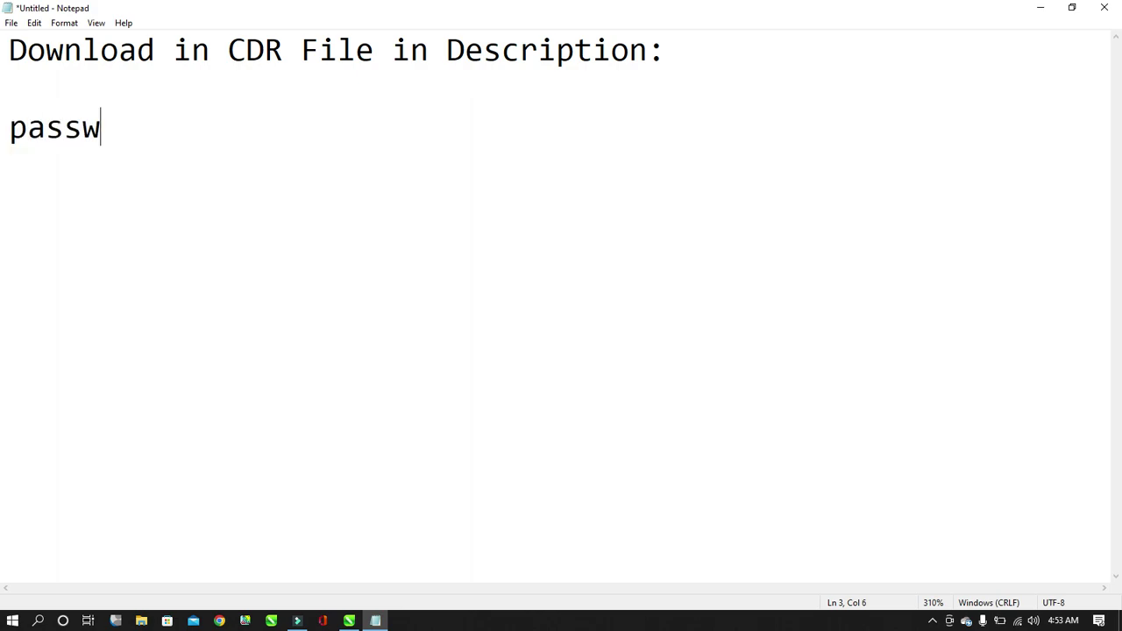
{"action": "type", "text": "ord:"}
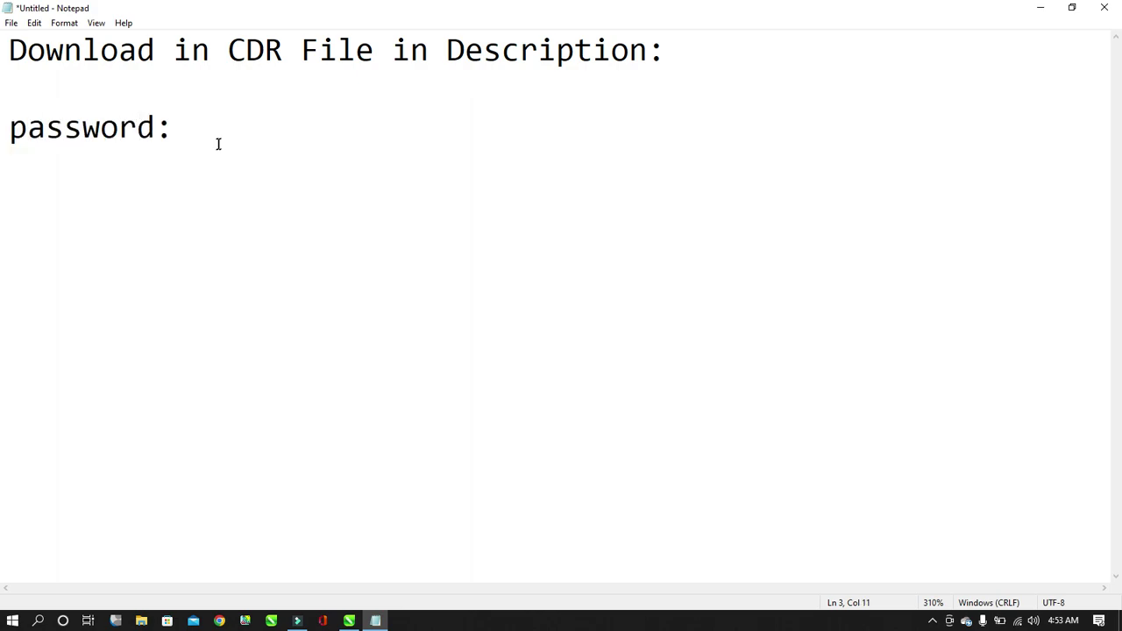
{"action": "left_click", "coordinate": [225, 124]}
Draw an unfilled rectangle over the page and size it to 8.5 × 11 in.
{"action": "left_click", "coordinate": [349, 621]}
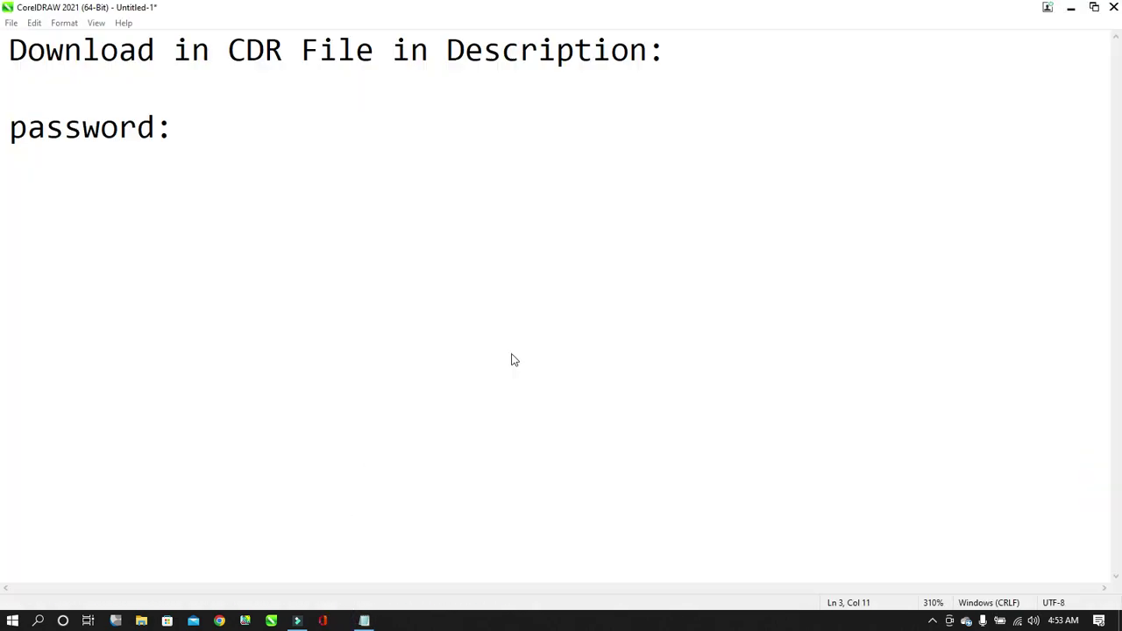
{"action": "left_click", "coordinate": [13, 227]}
{"action": "left_click_drag", "start_coordinate": [406, 167], "coordinate": [635, 456]}
{"action": "left_click", "coordinate": [1093, 123]}
{"action": "left_click", "coordinate": [13, 93]}
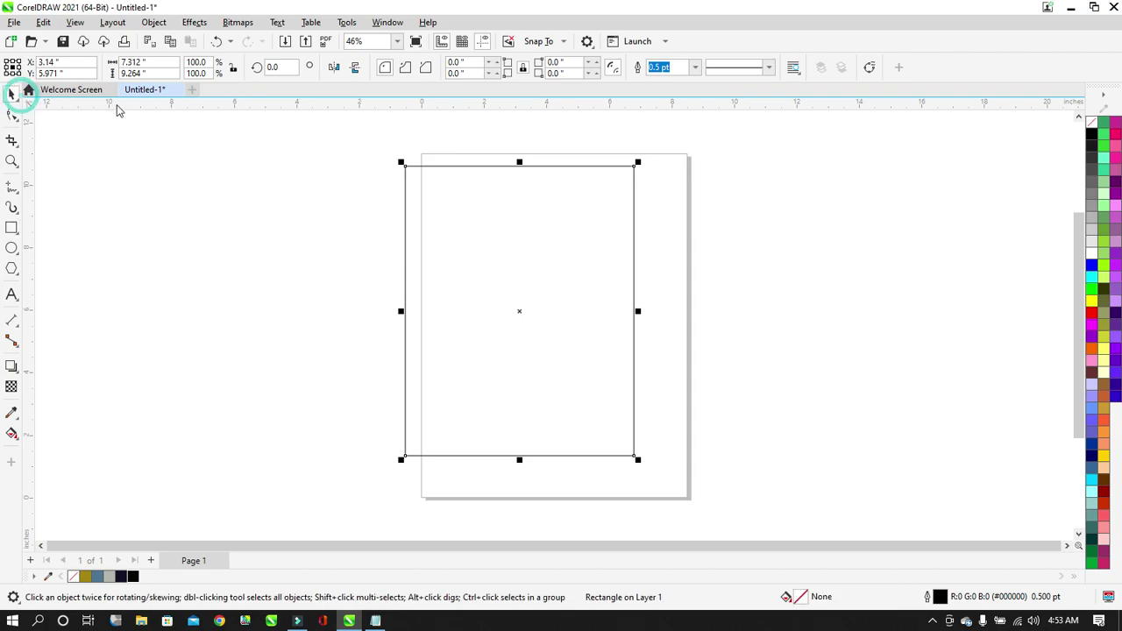
{"action": "double_click", "coordinate": [150, 66]}
{"action": "type", "text": "8.5"}
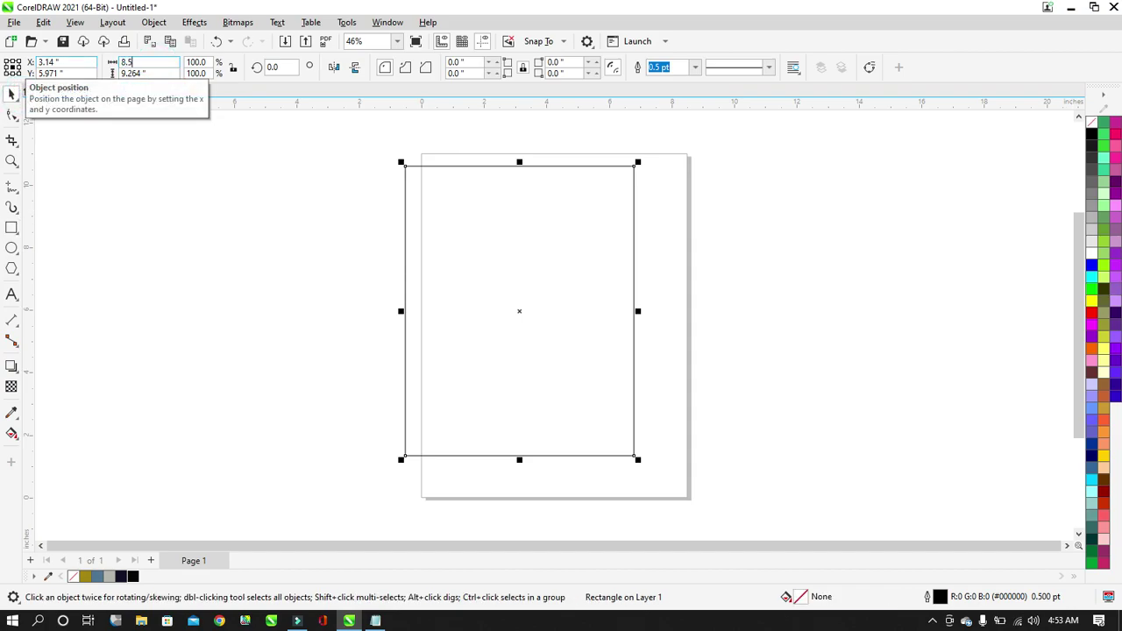
{"action": "key", "text": "Tab"}
{"action": "type", "text": "1"}
{"action": "key", "text": "Return"}
Drag the rectangle to line it up with the page outline.
{"action": "left_click_drag", "start_coordinate": [521, 274], "coordinate": [558, 288]}
{"action": "left_click", "coordinate": [155, 60]}
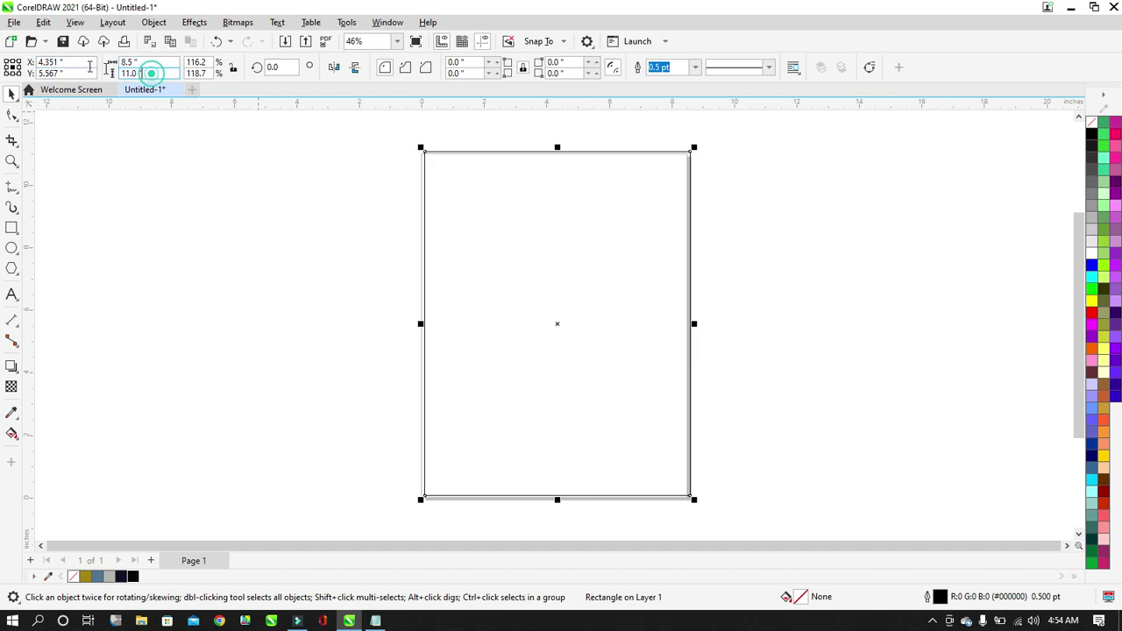
{"action": "left_click", "coordinate": [214, 225]}
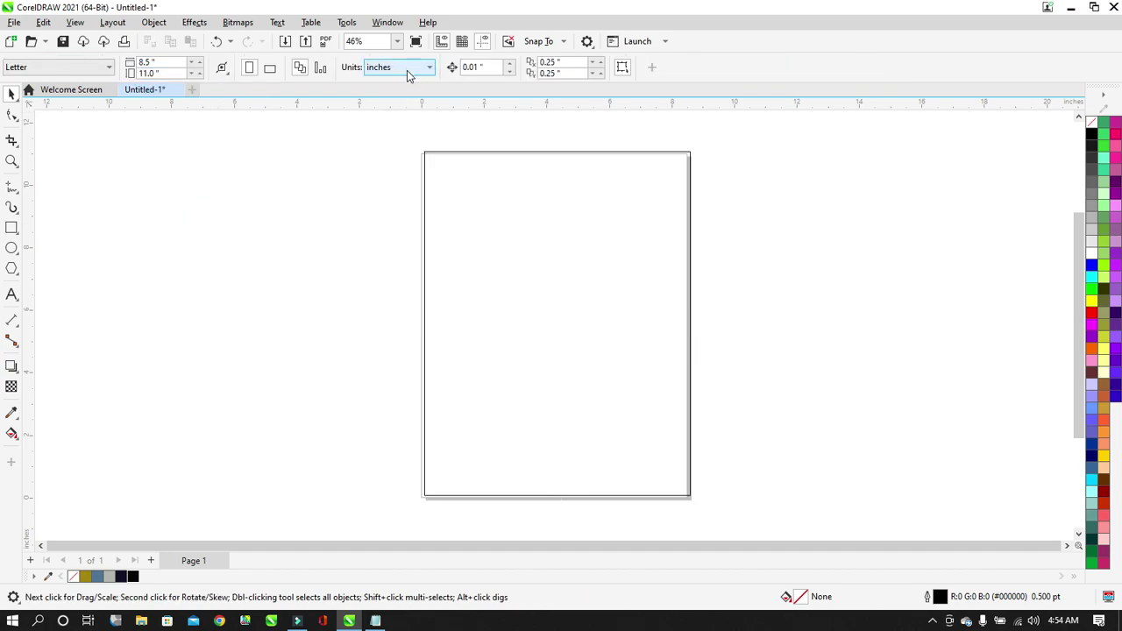
{"action": "left_click", "coordinate": [470, 194]}
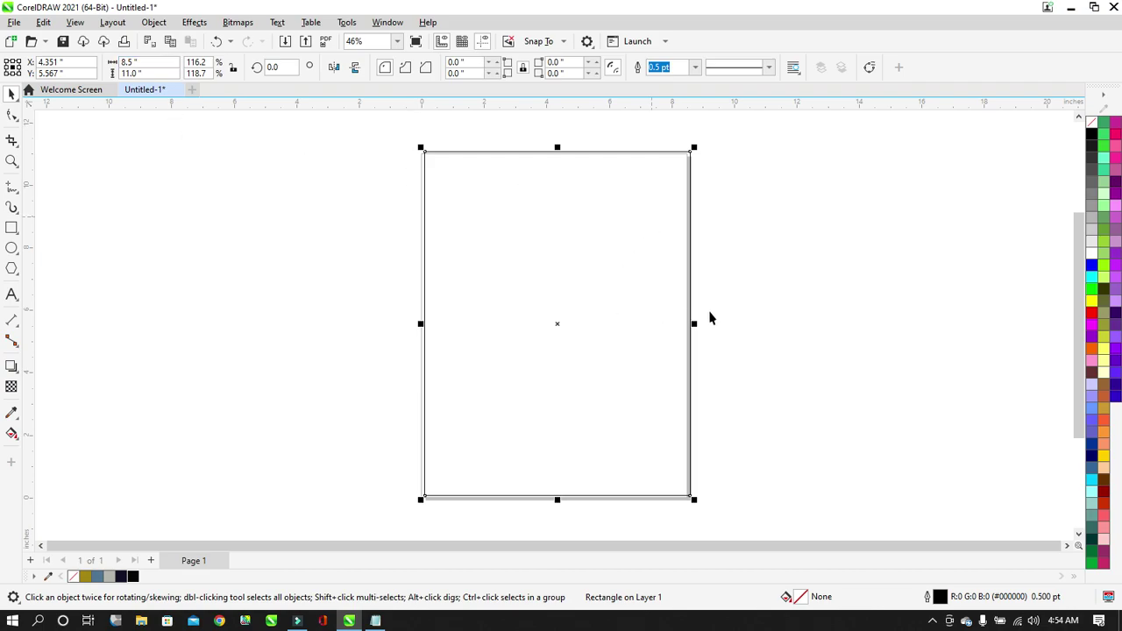
{"action": "left_click_drag", "start_coordinate": [596, 253], "coordinate": [503, 263]}
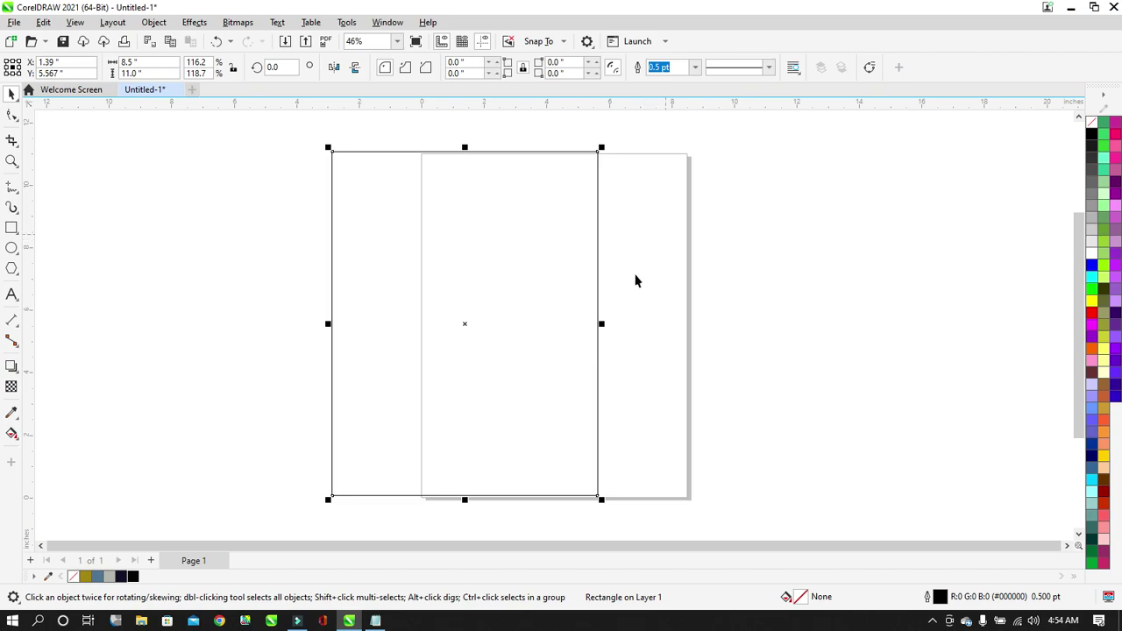
{"action": "key", "text": "ctrl+z"}
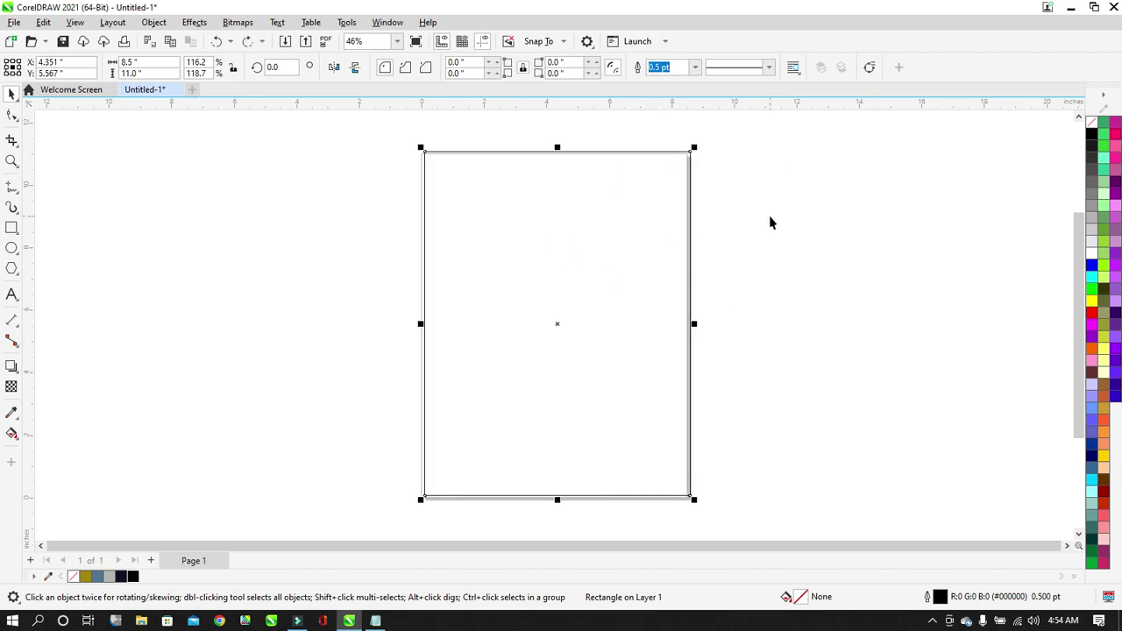
Fill the rectangle white and nudge it down and left onto the page edges.
{"action": "left_click", "coordinate": [1093, 257]}
{"action": "left_click", "coordinate": [765, 222]}
{"action": "left_click", "coordinate": [641, 266]}
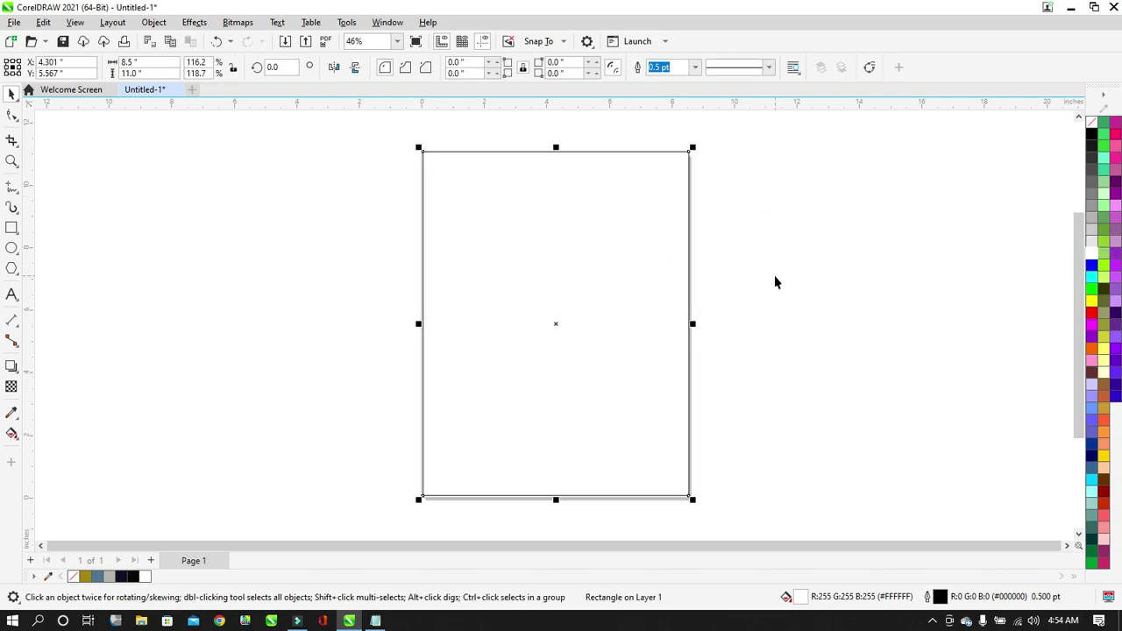
{"action": "key", "text": "Down"}
{"action": "key", "text": "Down"}
{"action": "key", "text": "Down"}
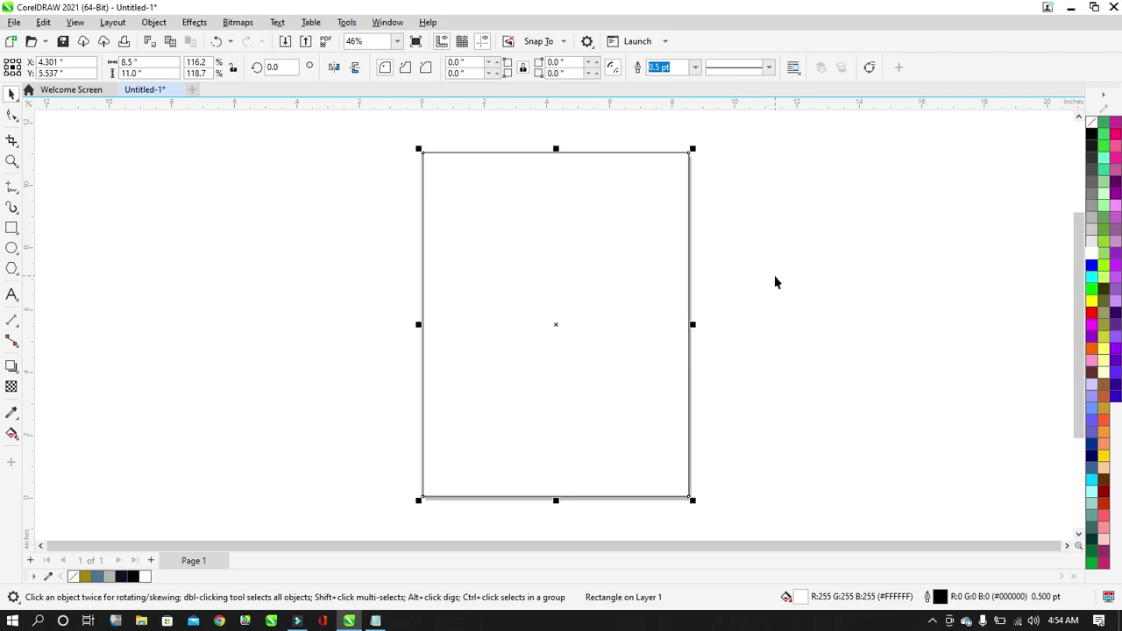
{"action": "key", "text": "Down"}
{"action": "key", "text": "Left"}
{"action": "key", "text": "Left"}
{"action": "left_click", "coordinate": [718, 187]}
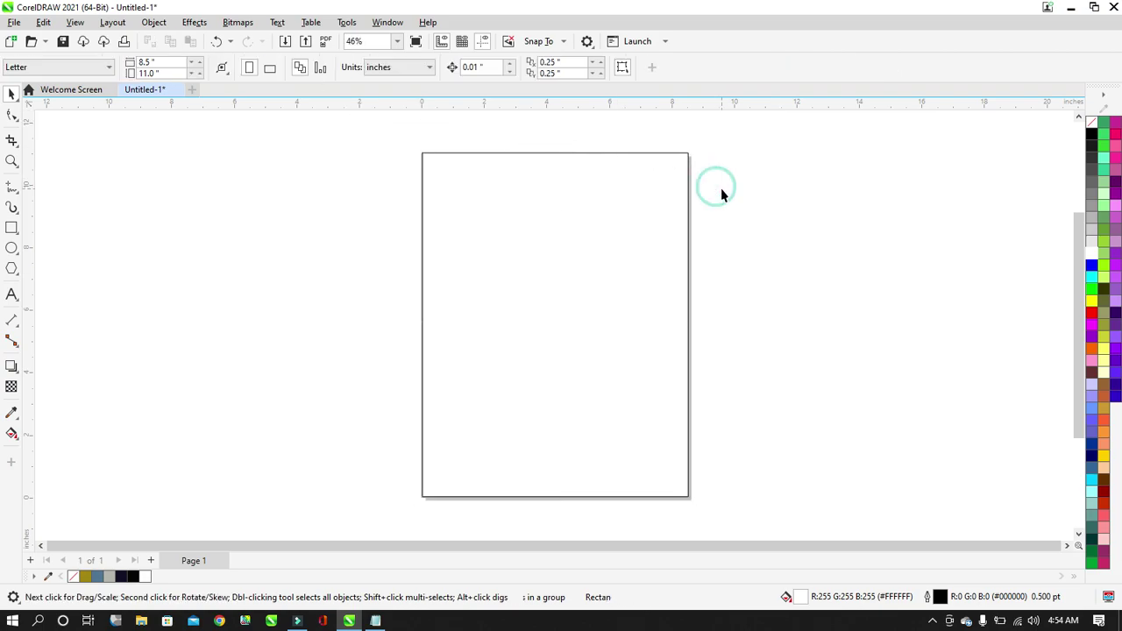
{"action": "left_click", "coordinate": [626, 217]}
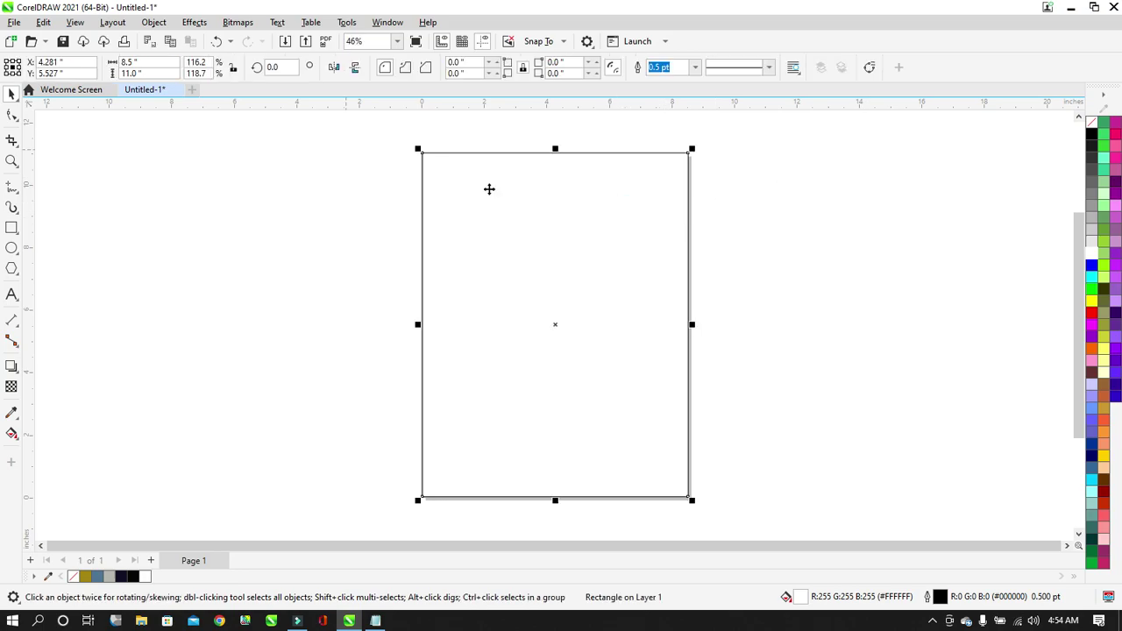
{"action": "left_click", "coordinate": [753, 220]}
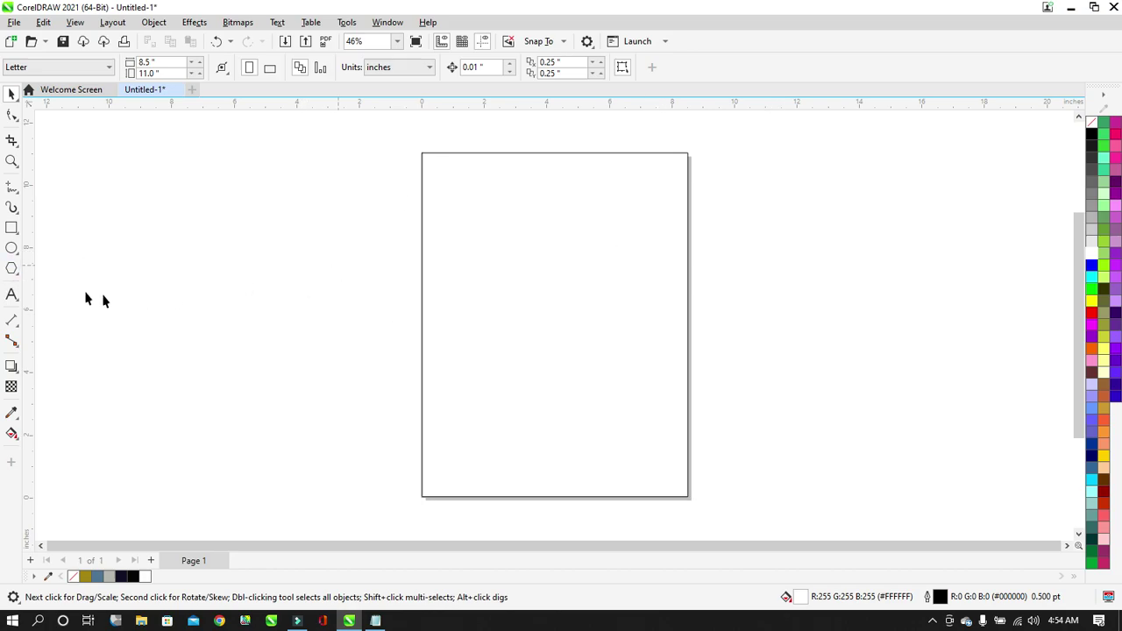
{"action": "left_click", "coordinate": [12, 294]}
Type 'TECHNICAL BUNDAY' left of the page and set it in Arial Black.
{"action": "left_click", "coordinate": [212, 263]}
{"action": "type", "text": "Tec"}
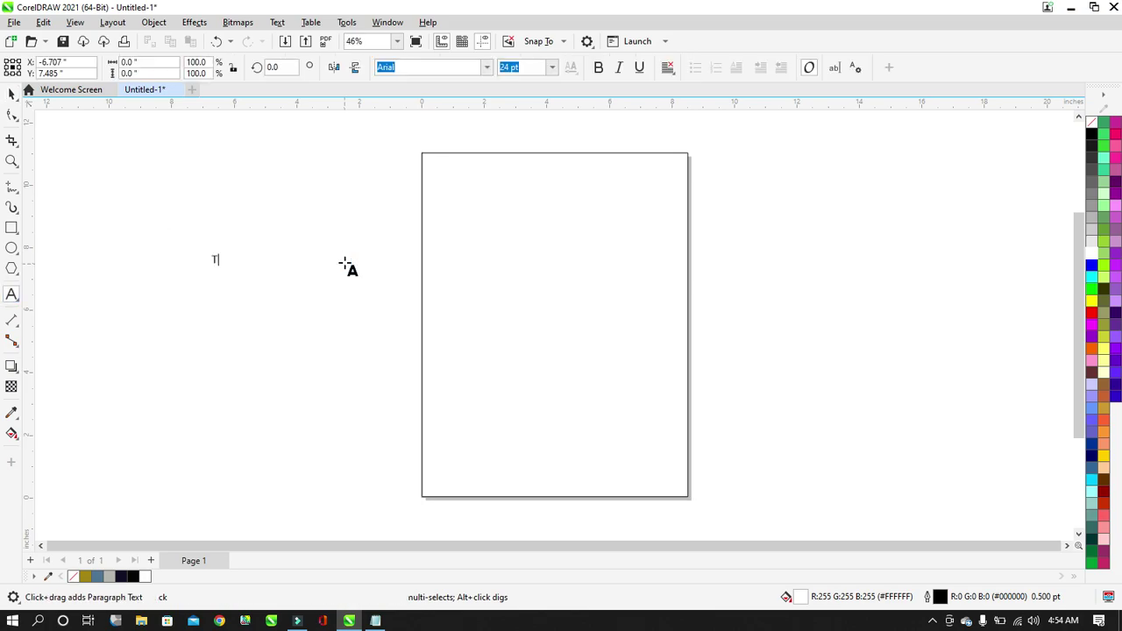
{"action": "key", "text": "BackSpace"}
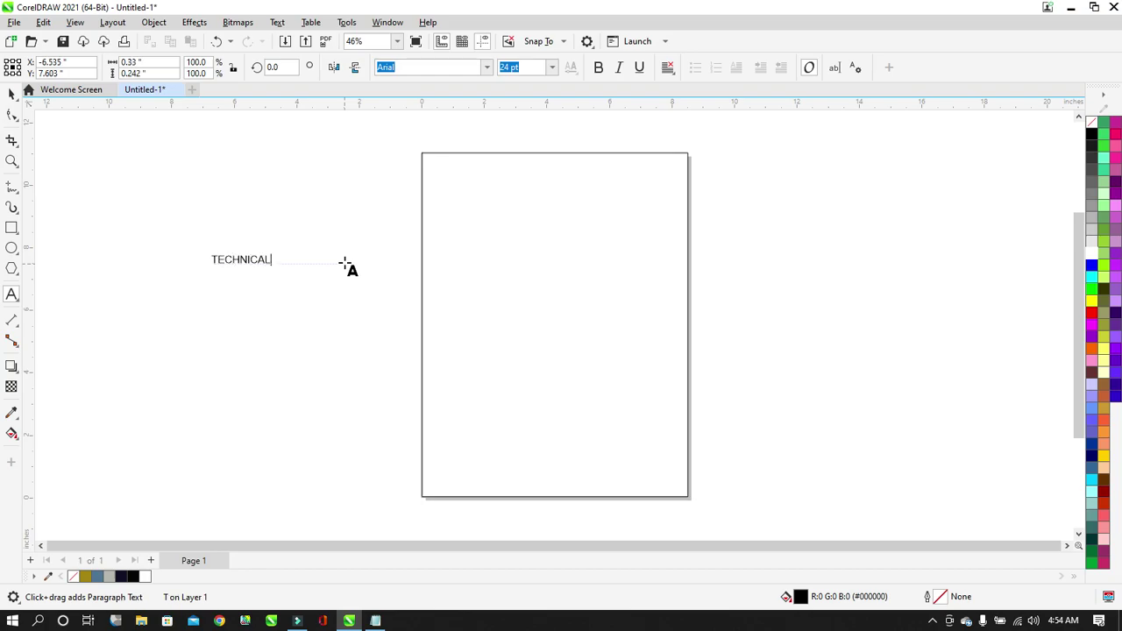
{"action": "type", "text": "ECHNICAL BUNDAY"}
{"action": "left_click", "coordinate": [14, 94]}
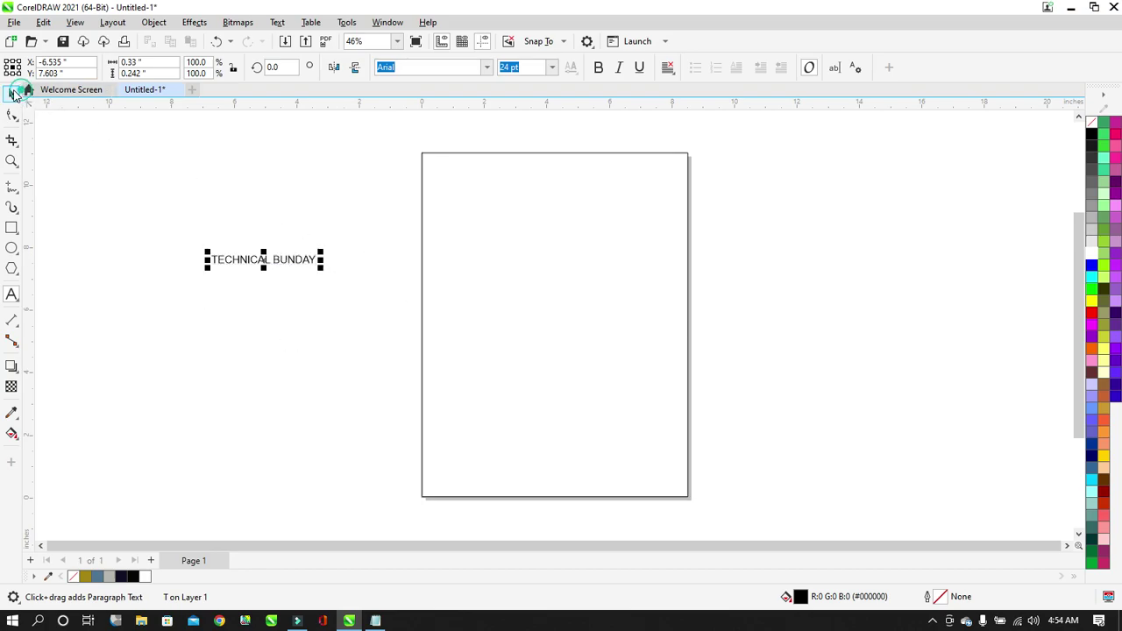
{"action": "left_click", "coordinate": [488, 69]}
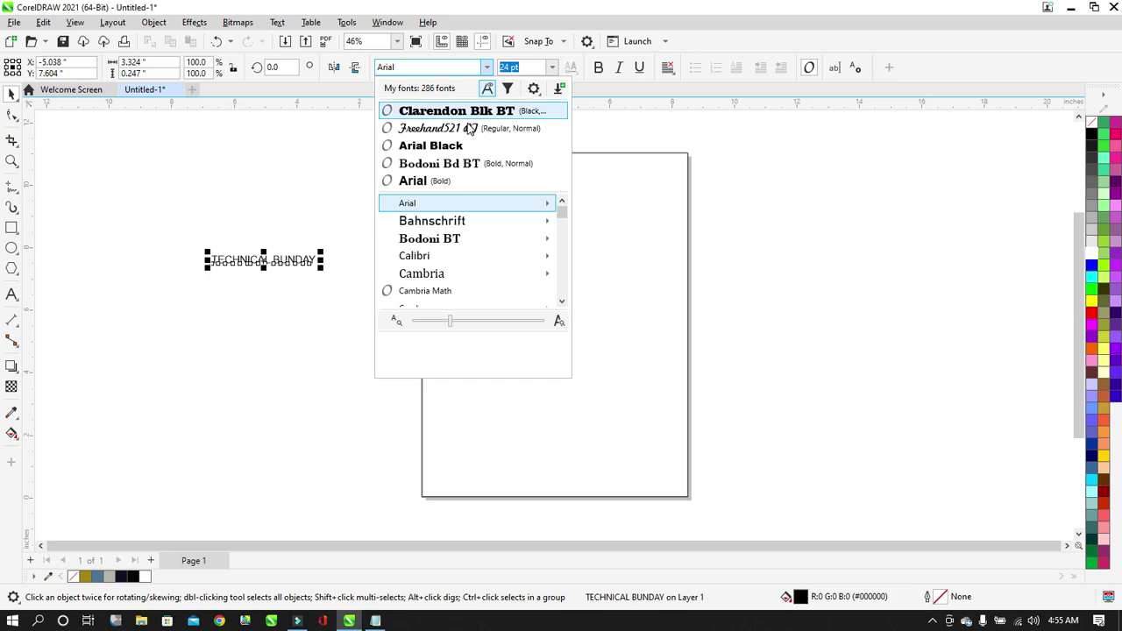
{"action": "left_click", "coordinate": [459, 147]}
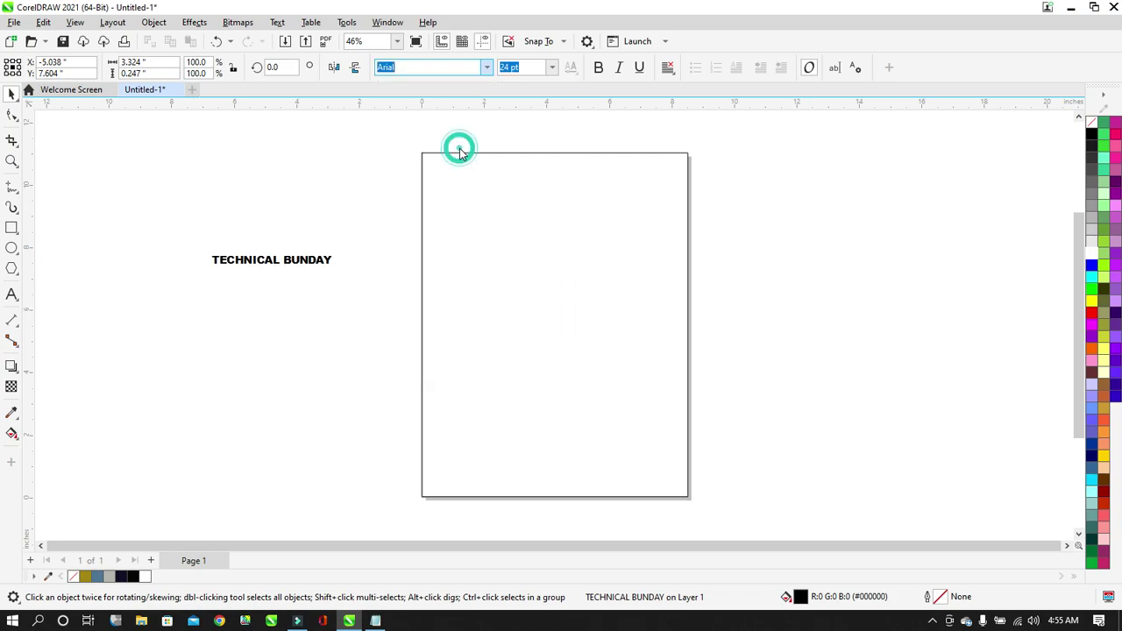
{"action": "left_click", "coordinate": [358, 291]}
{"action": "left_click", "coordinate": [555, 221]}
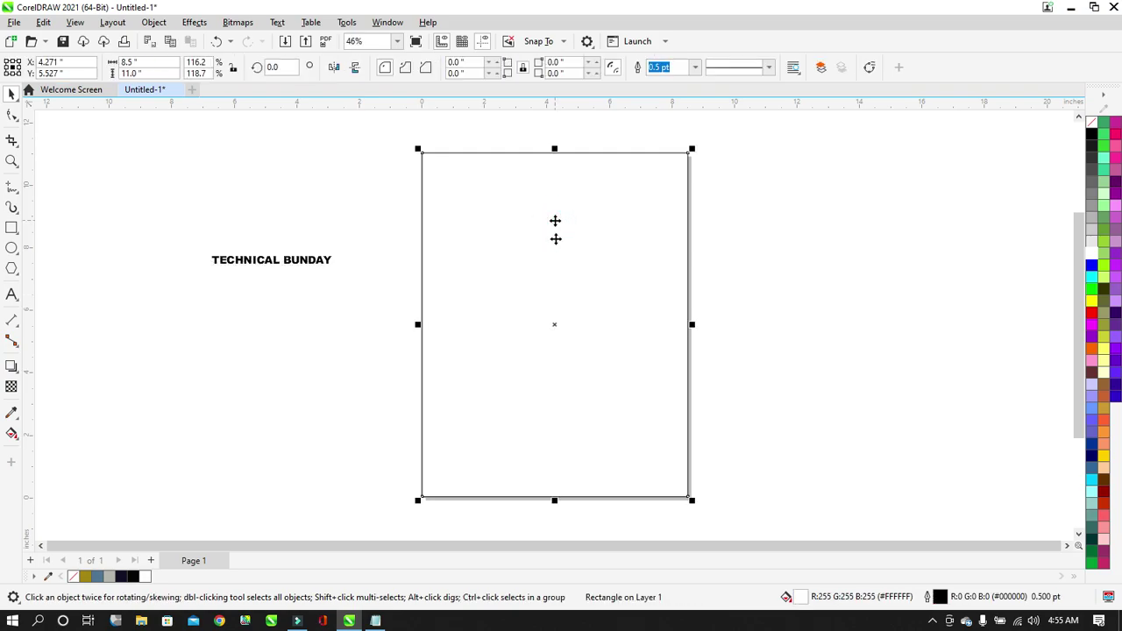
Drag the rectangle's bottom and right edges in to a 4.25 × 2.15 in top-left block.
{"action": "left_click_drag", "start_coordinate": [554, 501], "coordinate": [546, 230]}
{"action": "left_click_drag", "start_coordinate": [692, 187], "coordinate": [560, 196]}
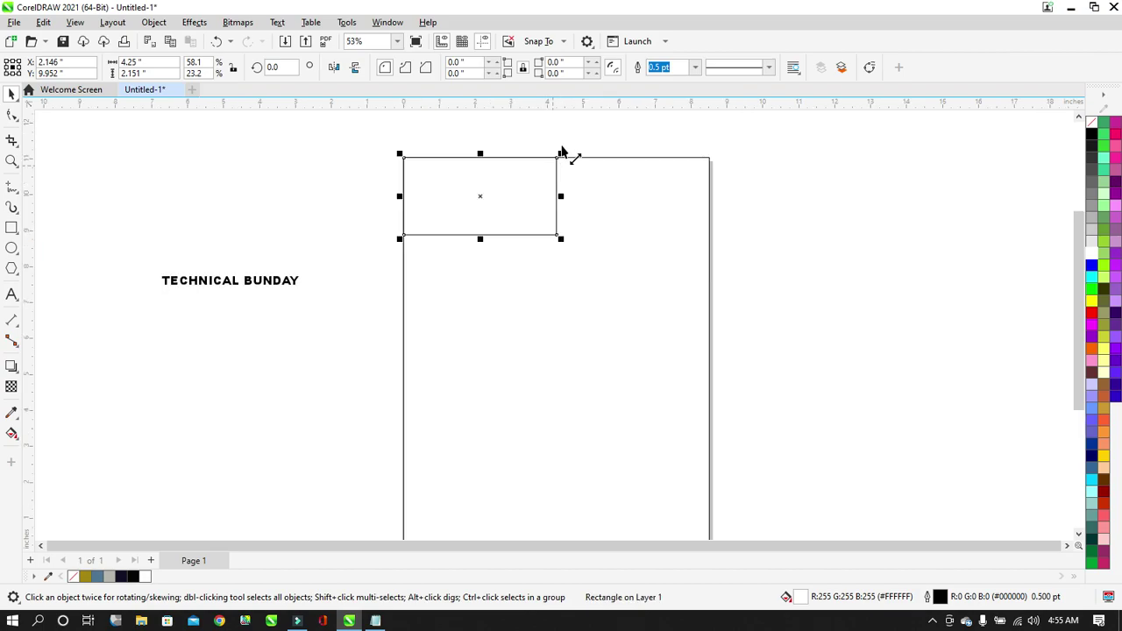
{"action": "scroll", "coordinate": [558, 148], "scroll_direction": "up", "scroll_amount": 3}
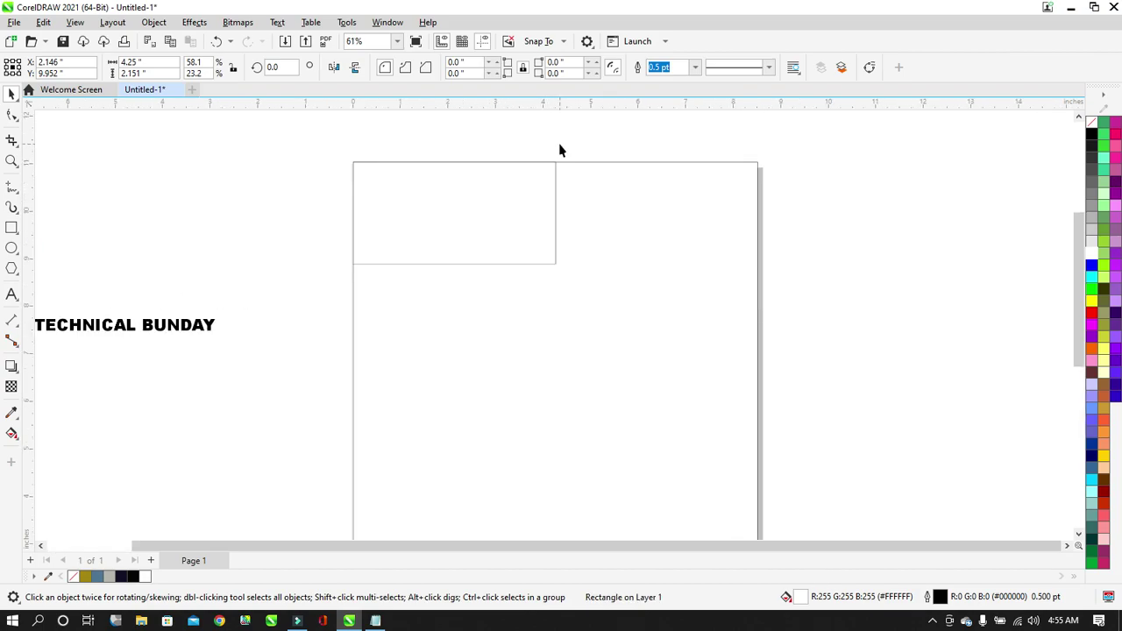
Convert the block to curves and shift its bottom-right node left to slant the right edge.
{"action": "left_click", "coordinate": [12, 116]}
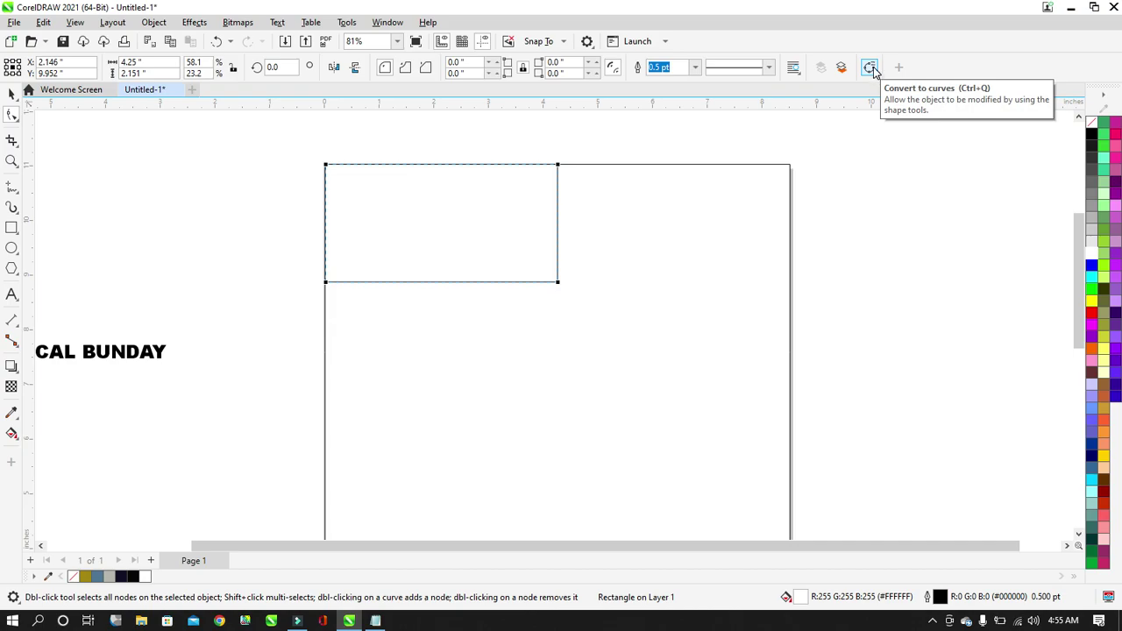
{"action": "left_click", "coordinate": [873, 67]}
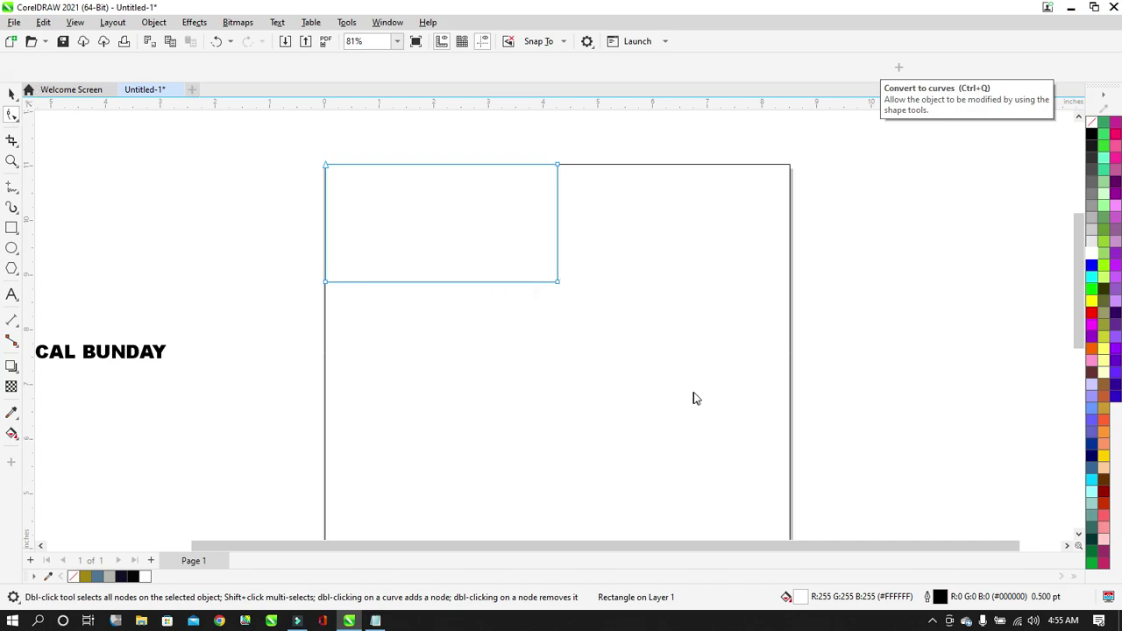
{"action": "left_click", "coordinate": [559, 283]}
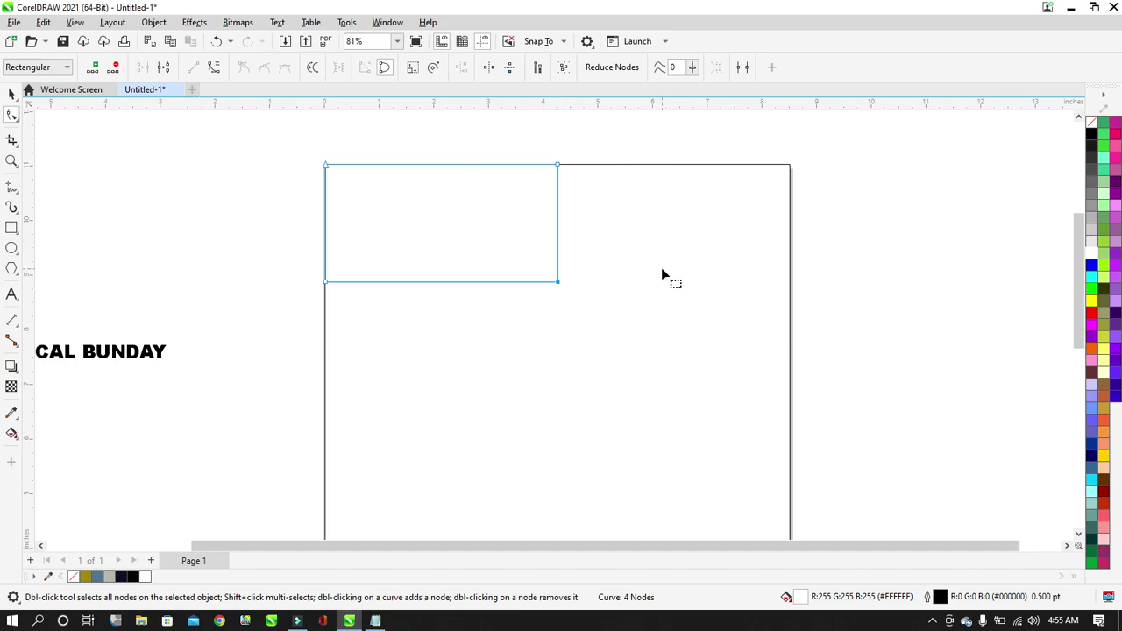
{"action": "key", "text": "Left"}
{"action": "key", "text": "Left"}
{"action": "key", "text": "Left"}
{"action": "key", "text": "Left"}
{"action": "key", "text": "Left"}
{"action": "key", "text": "Left"}
{"action": "key", "text": "Left"}
{"action": "key", "text": "Left"}
{"action": "key", "text": "Left"}
{"action": "key", "text": "Left"}
{"action": "key", "text": "Left"}
{"action": "key", "text": "Left"}
{"action": "key", "text": "Left"}
{"action": "key", "text": "Left"}
{"action": "key", "text": "Left"}
{"action": "key", "text": "Left"}
{"action": "key", "text": "Left"}
{"action": "key", "text": "Left"}
{"action": "key", "text": "Left"}
{"action": "key", "text": "Left"}
{"action": "key", "text": "Left"}
{"action": "key", "text": "Left"}
{"action": "key", "text": "Left"}
{"action": "key", "text": "Left"}
{"action": "key", "text": "Left"}
{"action": "key", "text": "Left"}
{"action": "key", "text": "Left"}
{"action": "key", "text": "Left"}
{"action": "key", "text": "Left"}
{"action": "key", "text": "Left"}
{"action": "key", "text": "Left"}
{"action": "key", "text": "Left"}
{"action": "key", "text": "Left"}
{"action": "key", "text": "Left"}
{"action": "key", "text": "Left"}
{"action": "key", "text": "Left"}
{"action": "key", "text": "Left"}
{"action": "key", "text": "Left"}
{"action": "key", "text": "Left"}
{"action": "key", "text": "Left"}
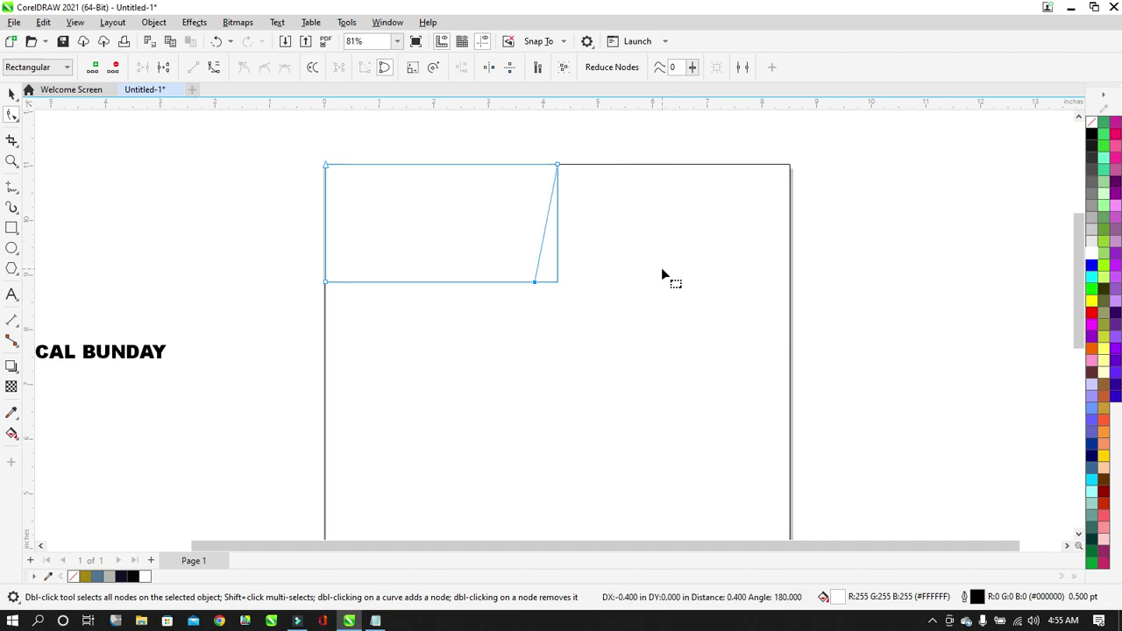
{"action": "key", "text": "Right"}
{"action": "key", "text": "Right"}
{"action": "key", "text": "Right"}
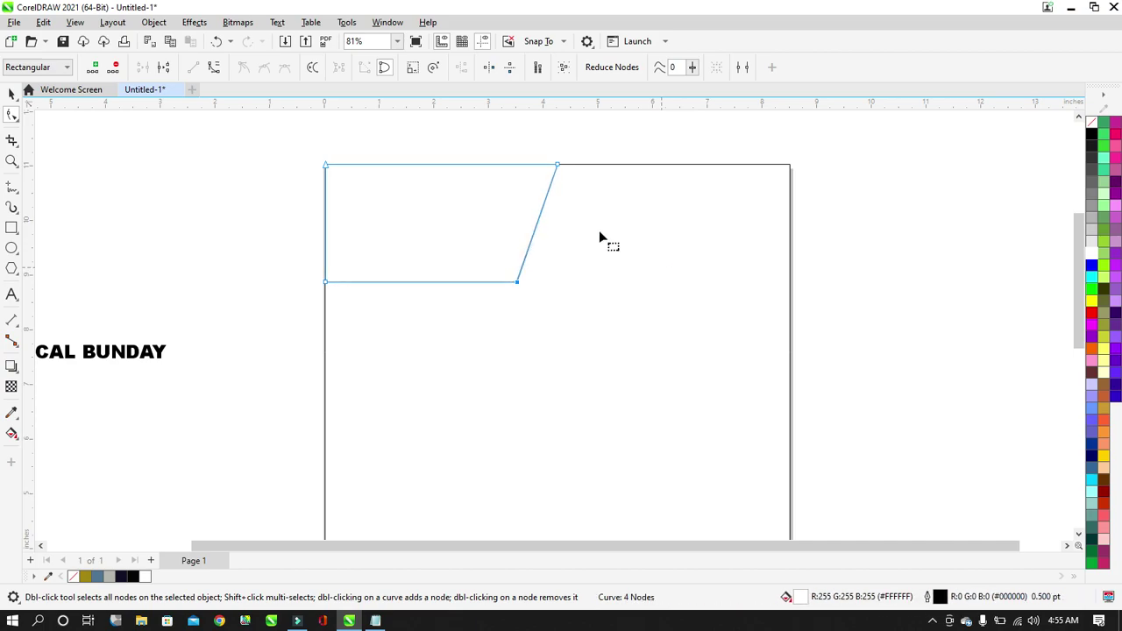
{"action": "left_click", "coordinate": [9, 94]}
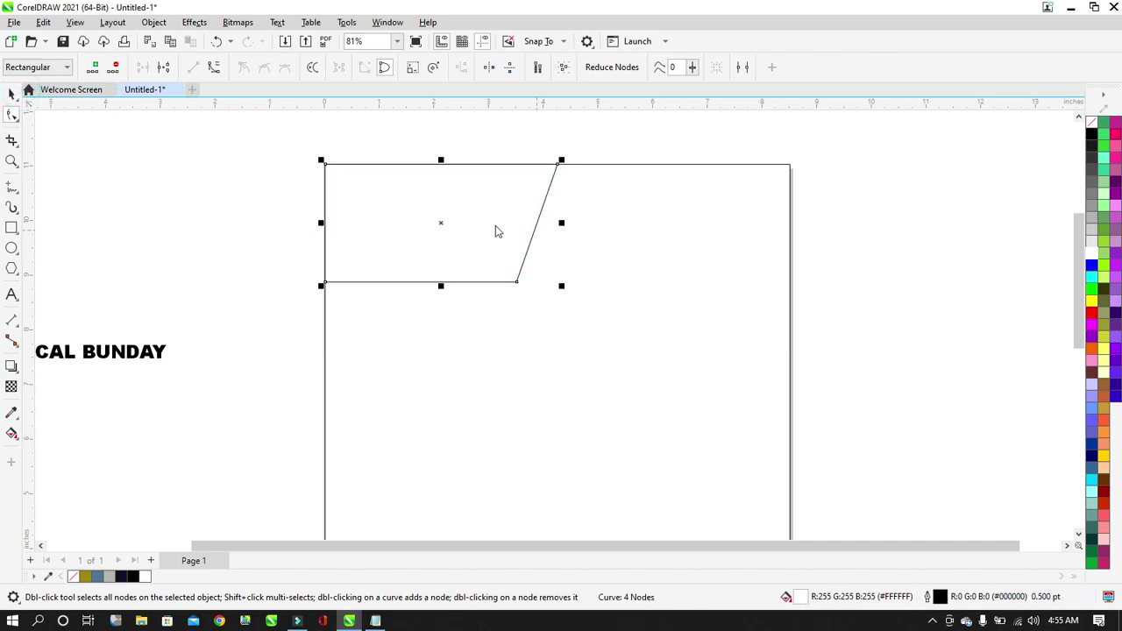
Fill the slanted block with olive (R161 G134 B19, #A18613).
{"action": "left_click", "coordinate": [87, 576]}
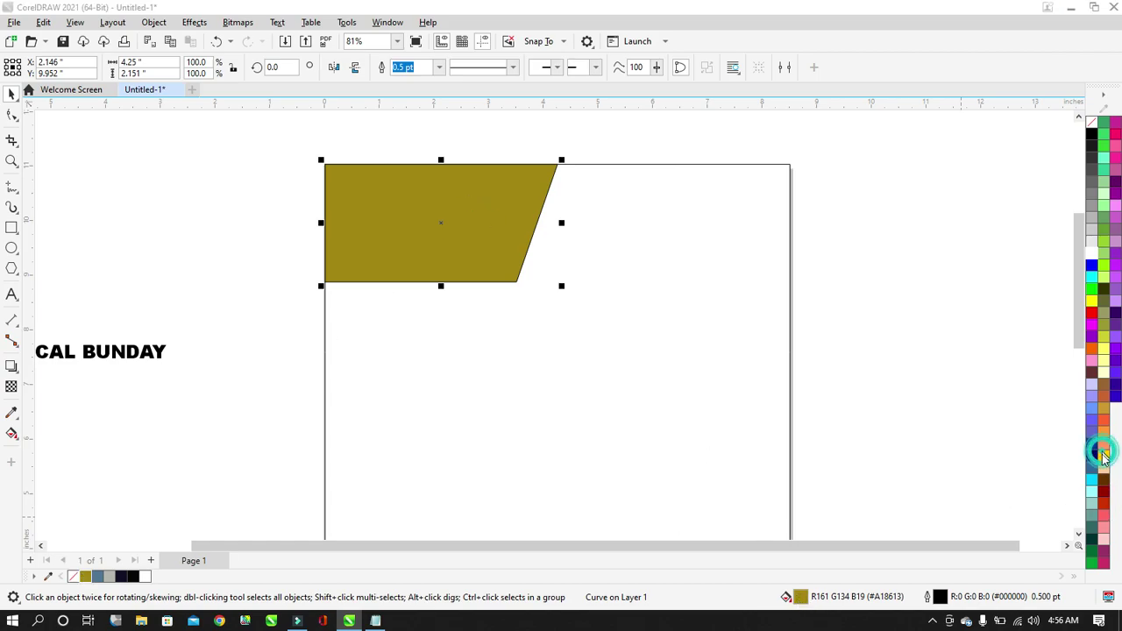
{"action": "left_click", "coordinate": [899, 408]}
{"action": "left_click", "coordinate": [601, 225]}
Minimize CorelDRAW, refresh the desktop twice, then restore the CorelDRAW window.
{"action": "left_click", "coordinate": [1075, 9]}
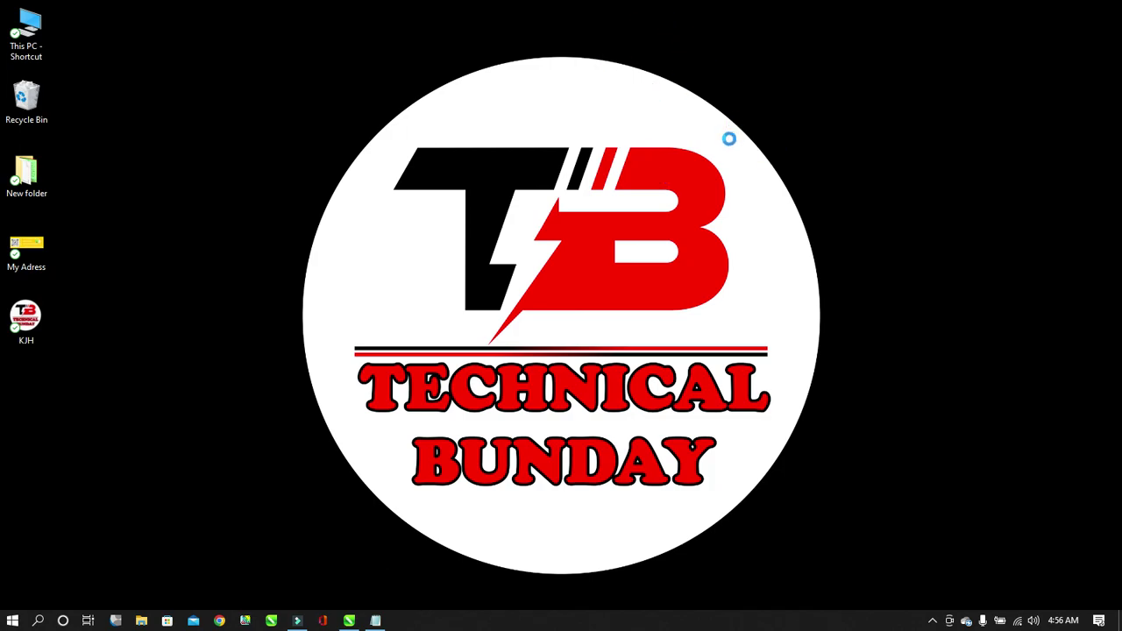
{"action": "right_click", "coordinate": [729, 209]}
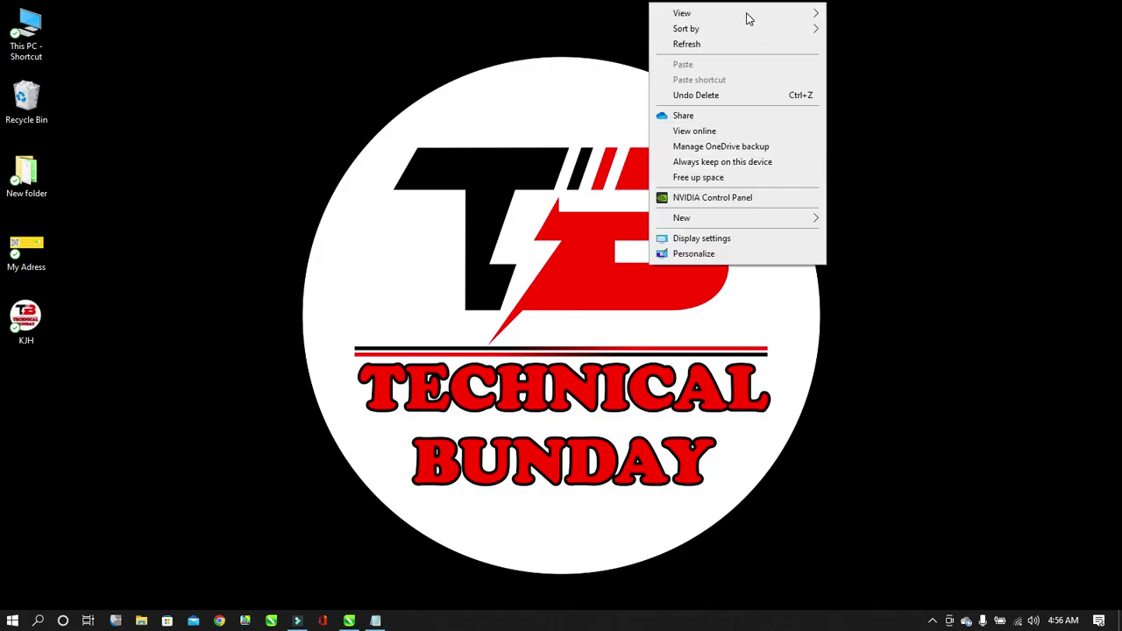
{"action": "left_click", "coordinate": [736, 38]}
{"action": "right_click", "coordinate": [740, 42]}
{"action": "left_click", "coordinate": [770, 86]}
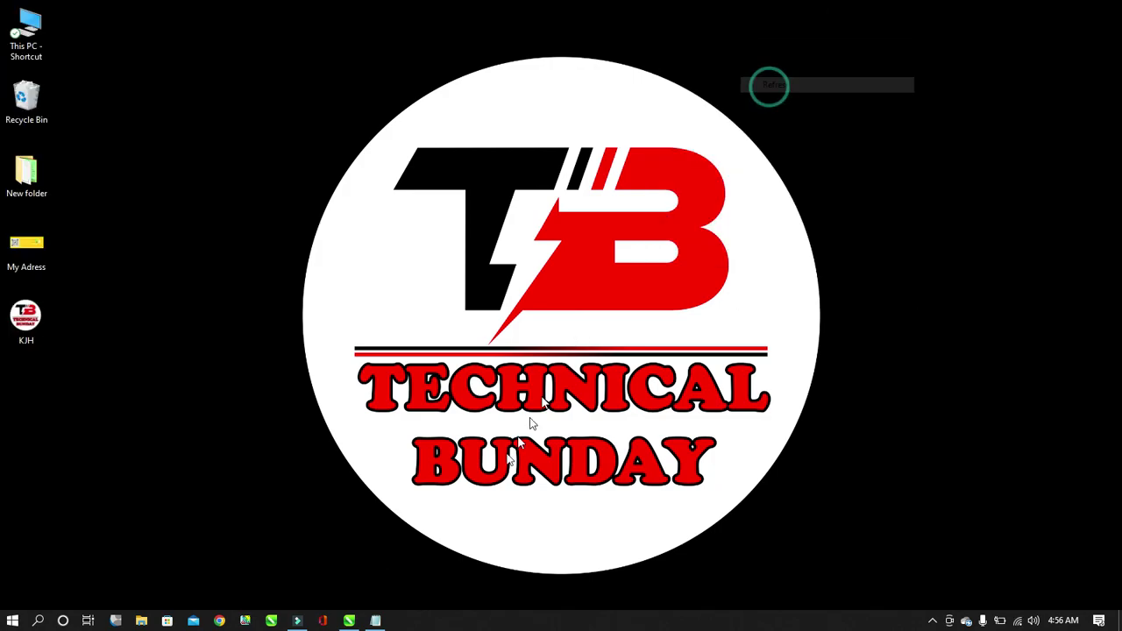
{"action": "left_click", "coordinate": [356, 622]}
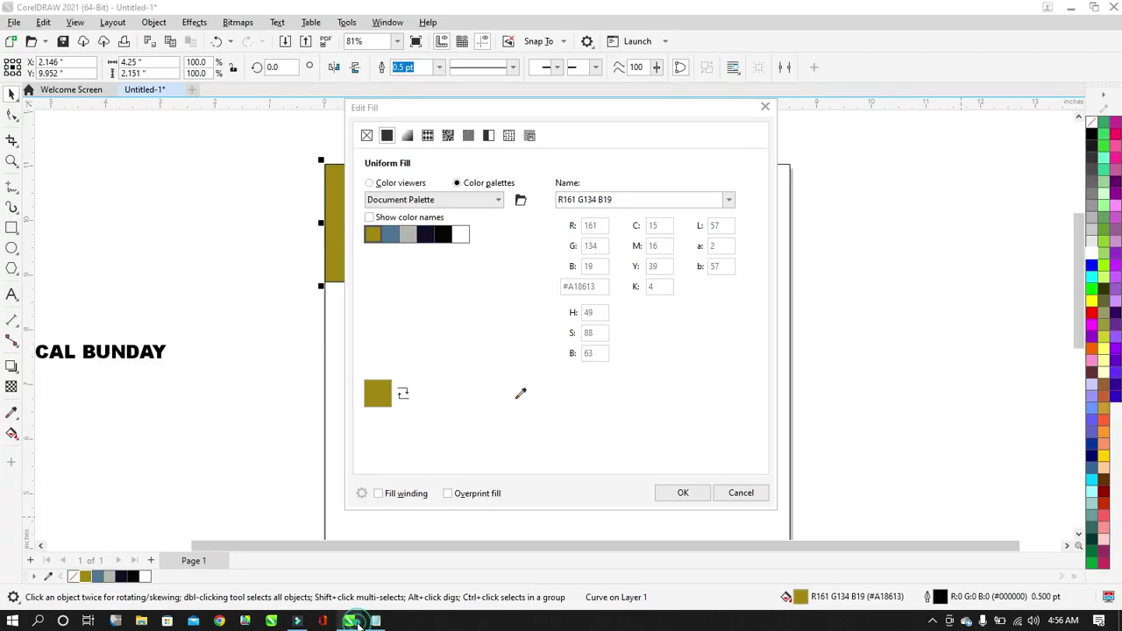
Make the slanted block yellow (#FFCC00) with no outline.
{"action": "left_click", "coordinate": [741, 493]}
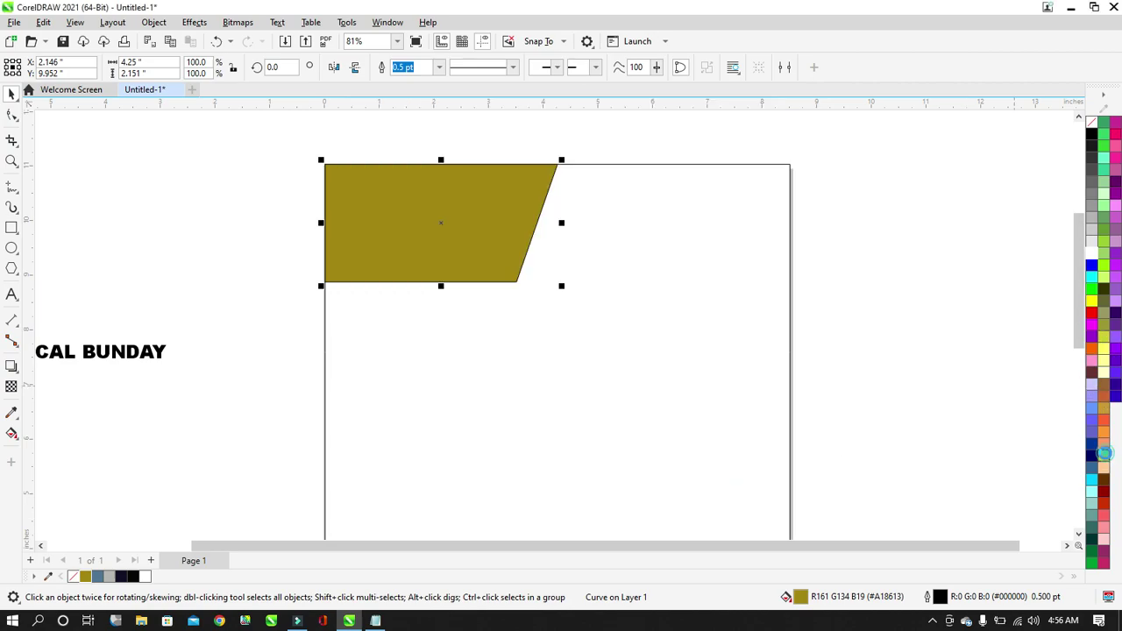
{"action": "left_click", "coordinate": [1104, 456]}
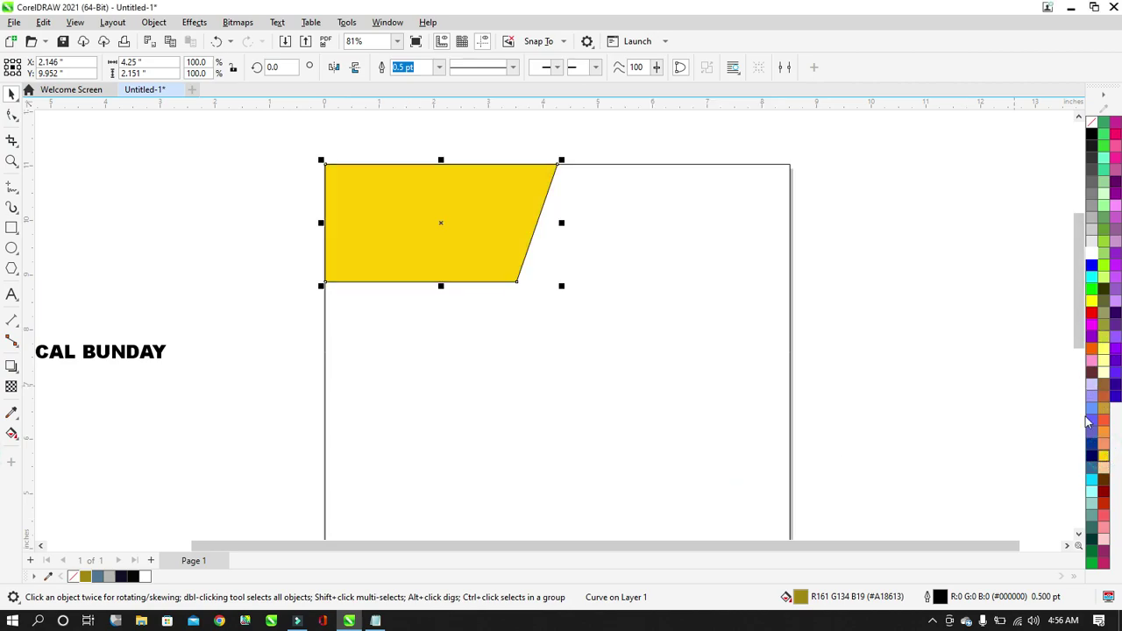
{"action": "right_click", "coordinate": [1094, 128]}
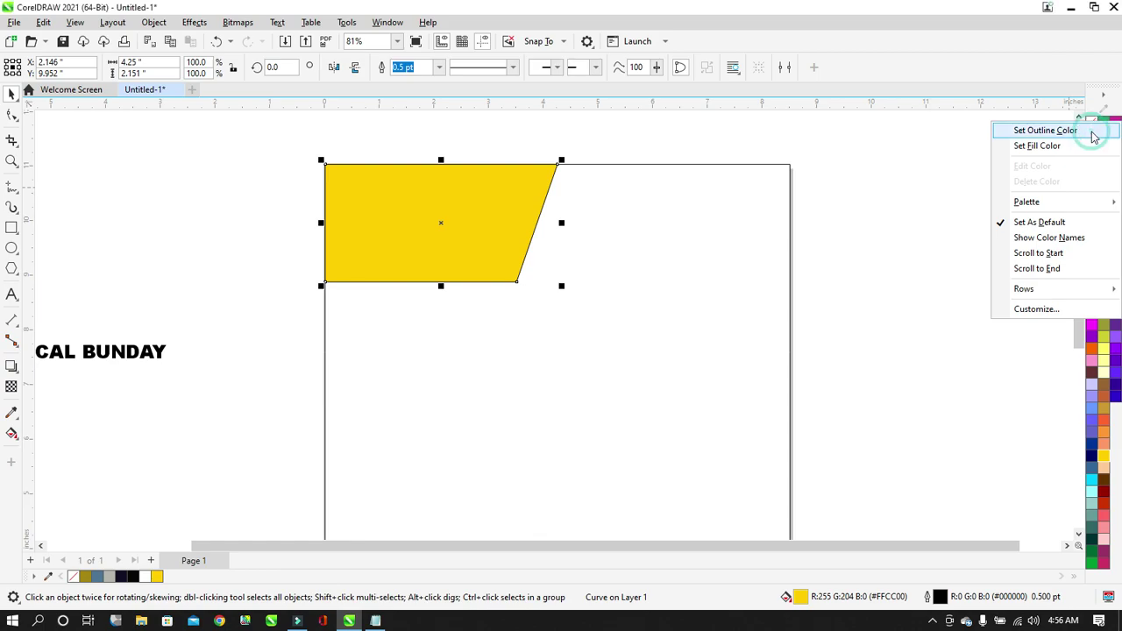
{"action": "left_click", "coordinate": [1094, 134]}
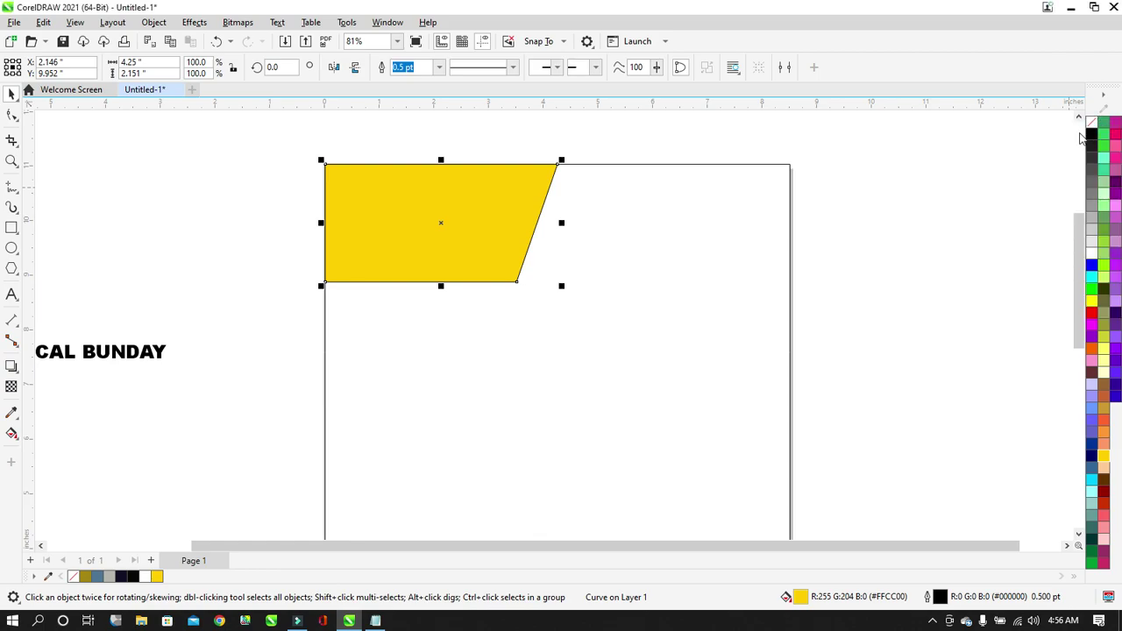
Delete the olive swatch from the document palette.
{"action": "right_click", "coordinate": [89, 581]}
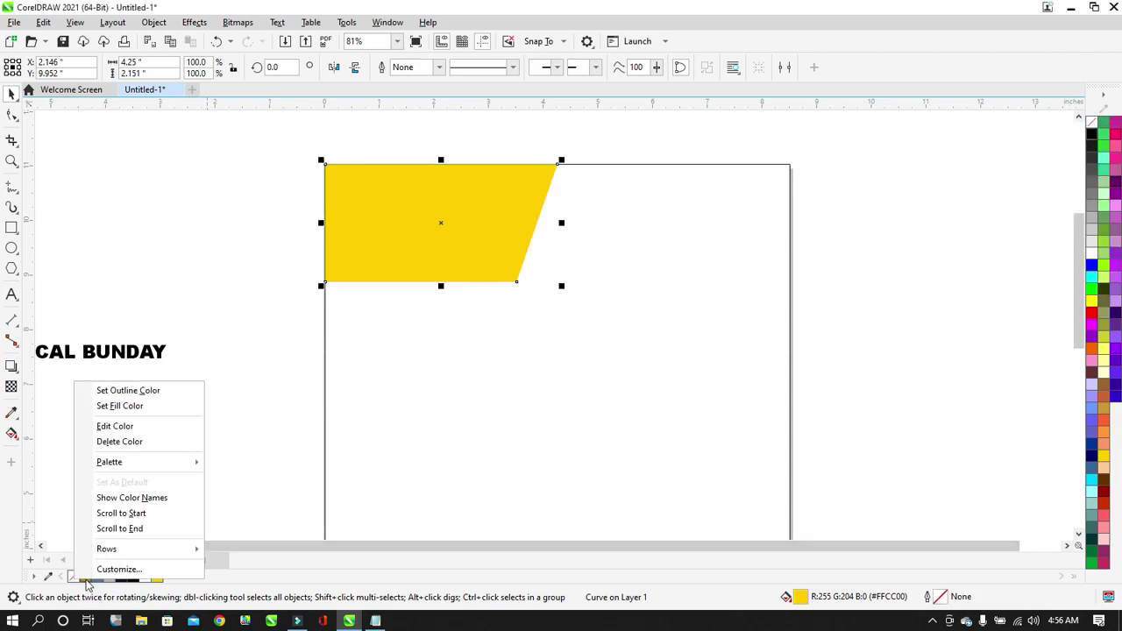
{"action": "left_click", "coordinate": [127, 443]}
{"action": "left_click", "coordinate": [188, 469]}
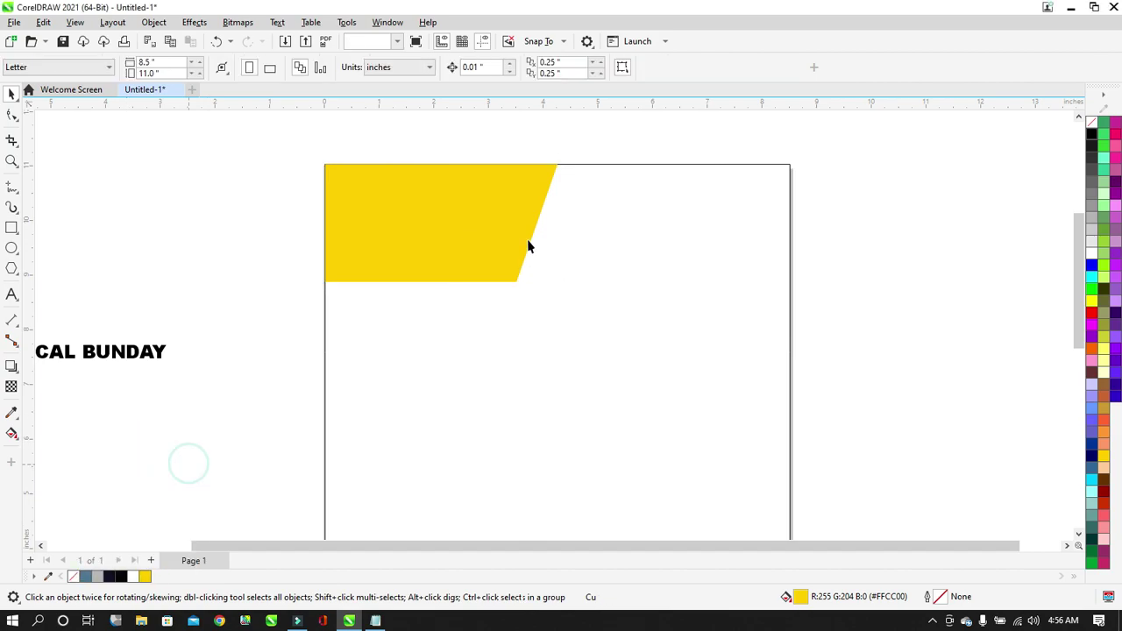
{"action": "left_click", "coordinate": [506, 233]}
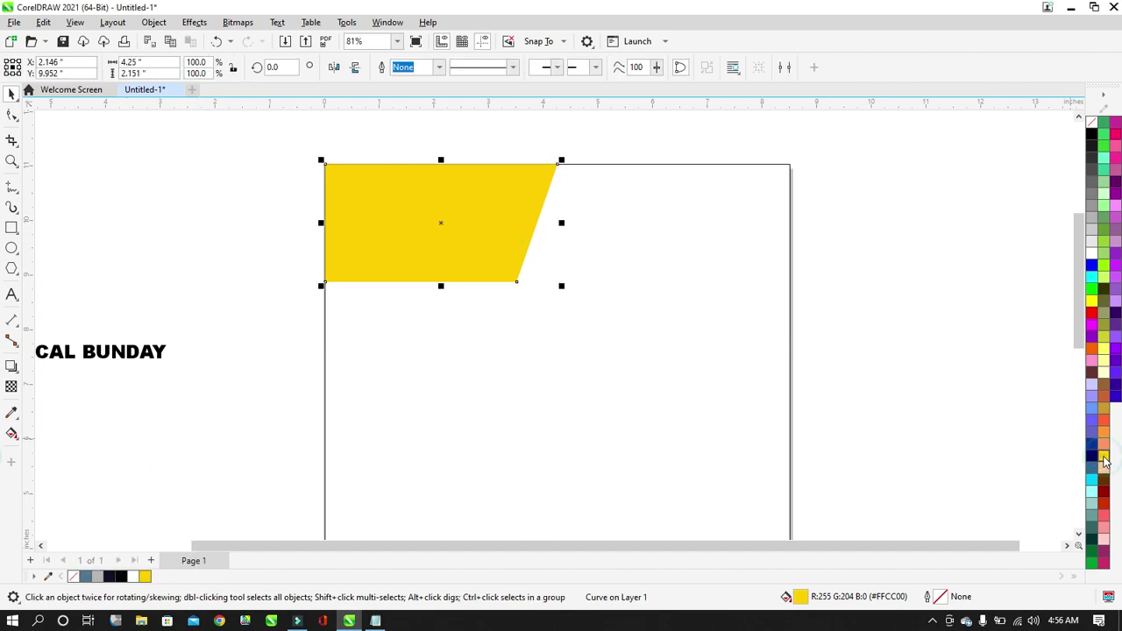
{"action": "left_click", "coordinate": [952, 310]}
{"action": "left_click", "coordinate": [508, 225]}
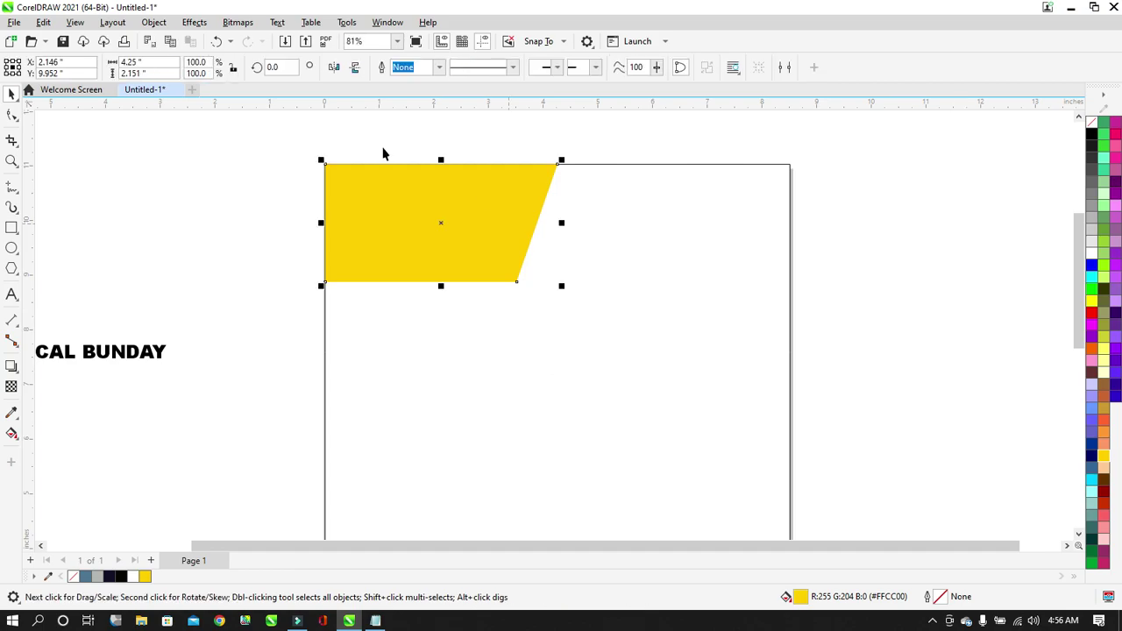
{"action": "scroll", "coordinate": [321, 176], "scroll_direction": "down", "scroll_amount": 2}
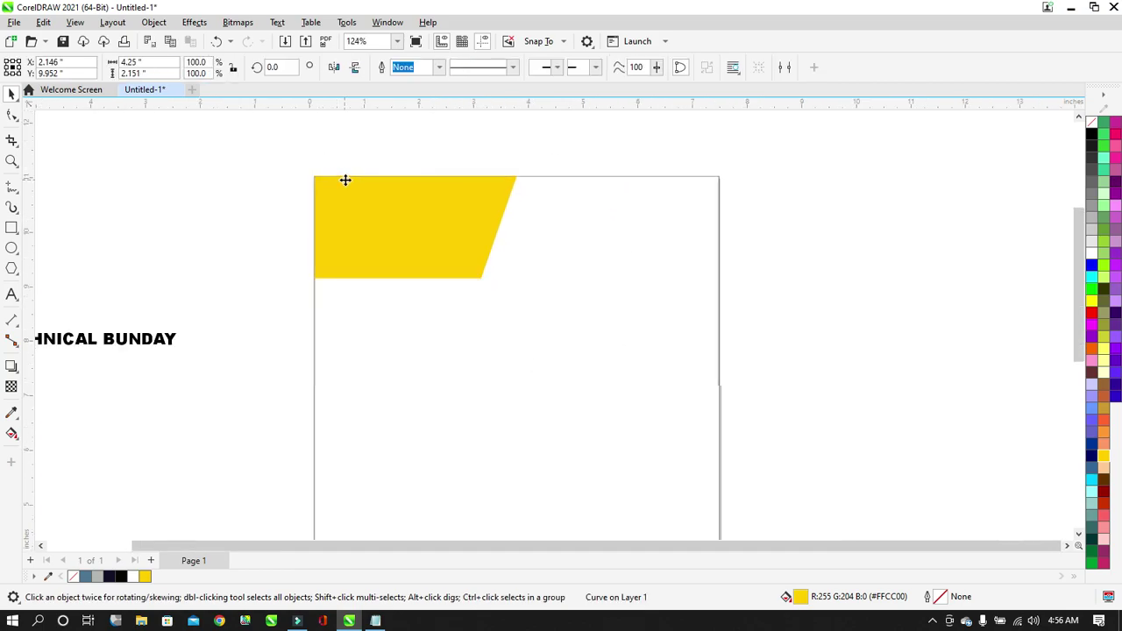
Drag the white rectangle's bottom edge up, leaving an 8.5 × 1.08 in strip at the page top.
{"action": "left_click", "coordinate": [781, 216]}
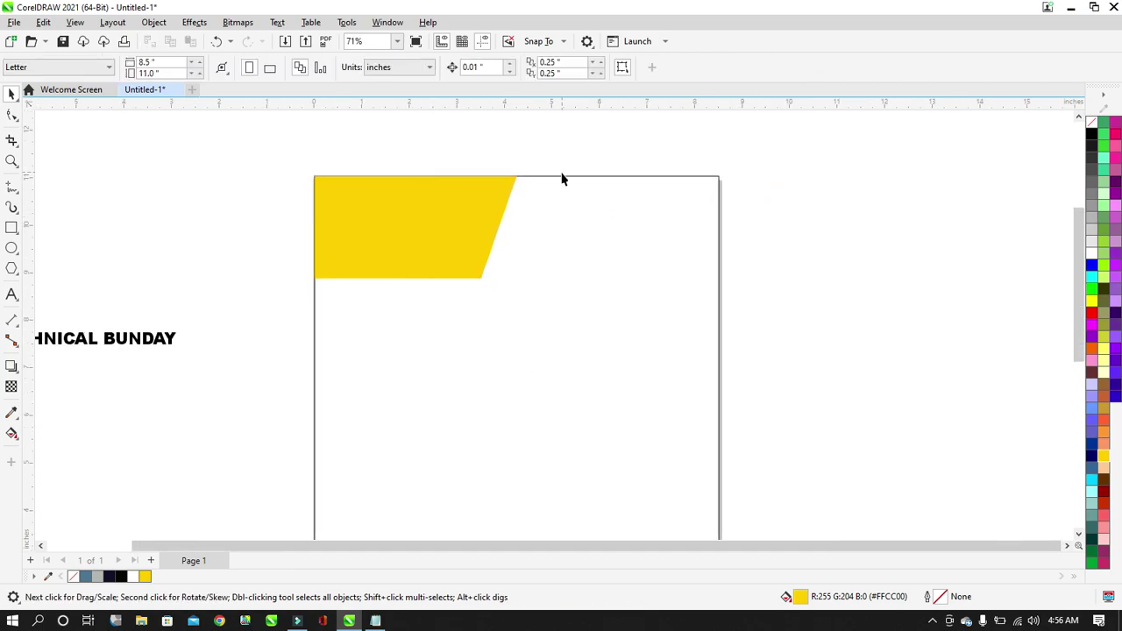
{"action": "scroll", "coordinate": [568, 182], "scroll_direction": "up", "scroll_amount": 1}
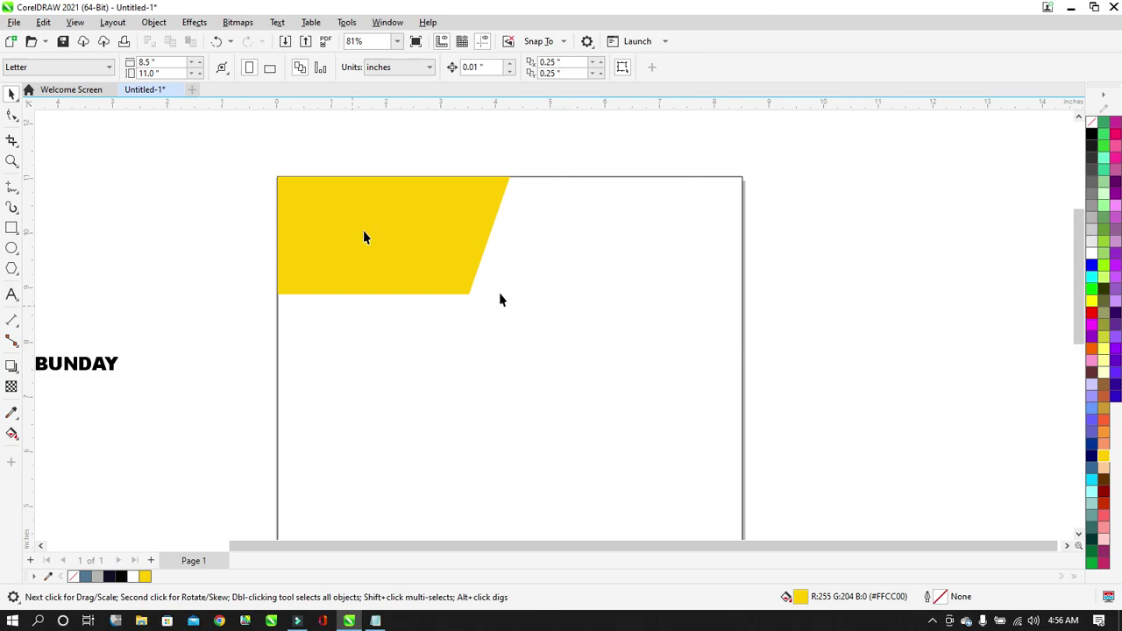
{"action": "left_click", "coordinate": [579, 473]}
{"action": "scroll", "coordinate": [499, 311], "scroll_direction": "down", "scroll_amount": 2}
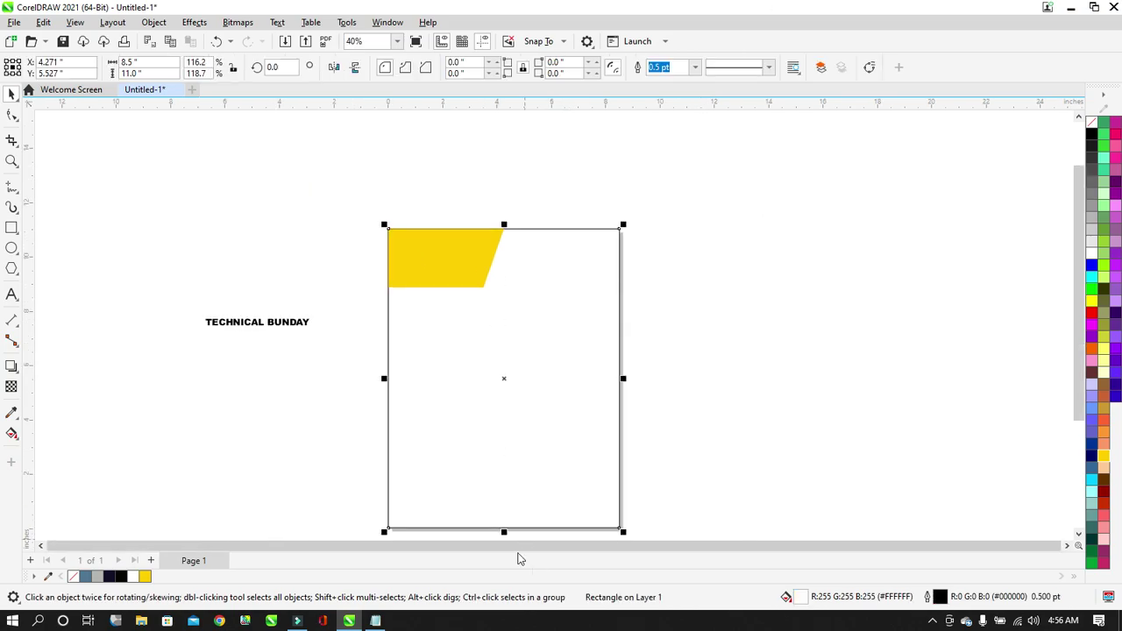
{"action": "left_click_drag", "start_coordinate": [504, 533], "coordinate": [517, 276]}
Remove the white fill from the top strip.
{"action": "left_click", "coordinate": [485, 278]}
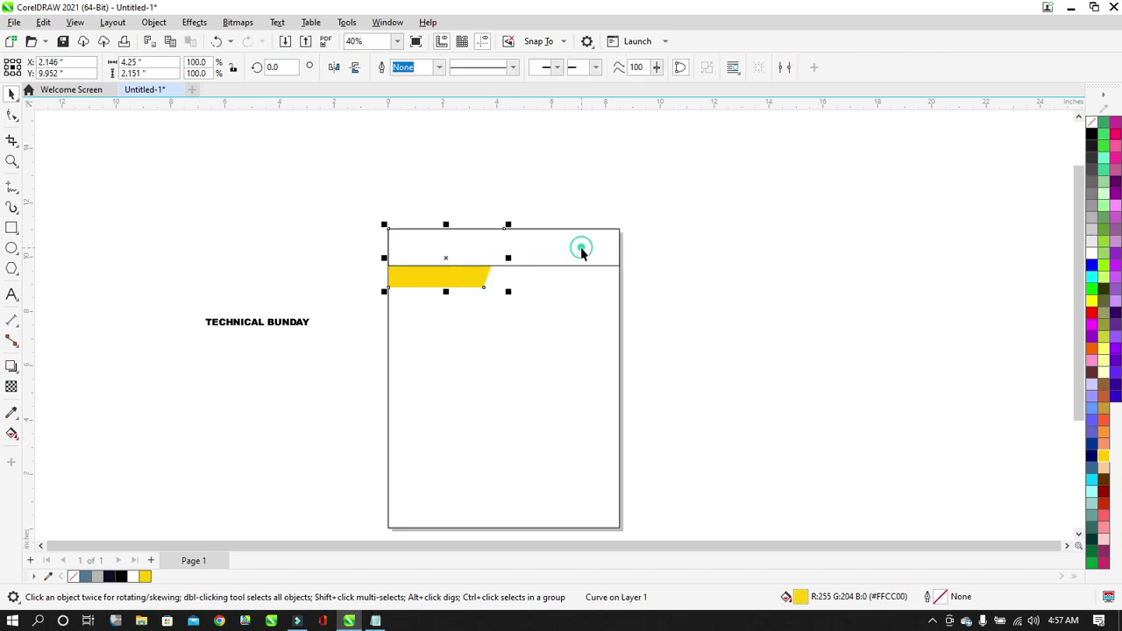
{"action": "left_click", "coordinate": [581, 249]}
{"action": "left_click", "coordinate": [1092, 122]}
{"action": "left_click", "coordinate": [843, 231]}
{"action": "scroll", "coordinate": [474, 234], "scroll_direction": "up", "scroll_amount": 1}
Stretch the yellow block slightly taller and narrow the strip to a 1.591 × 1.357 in top-right box.
{"action": "left_click", "coordinate": [462, 305]}
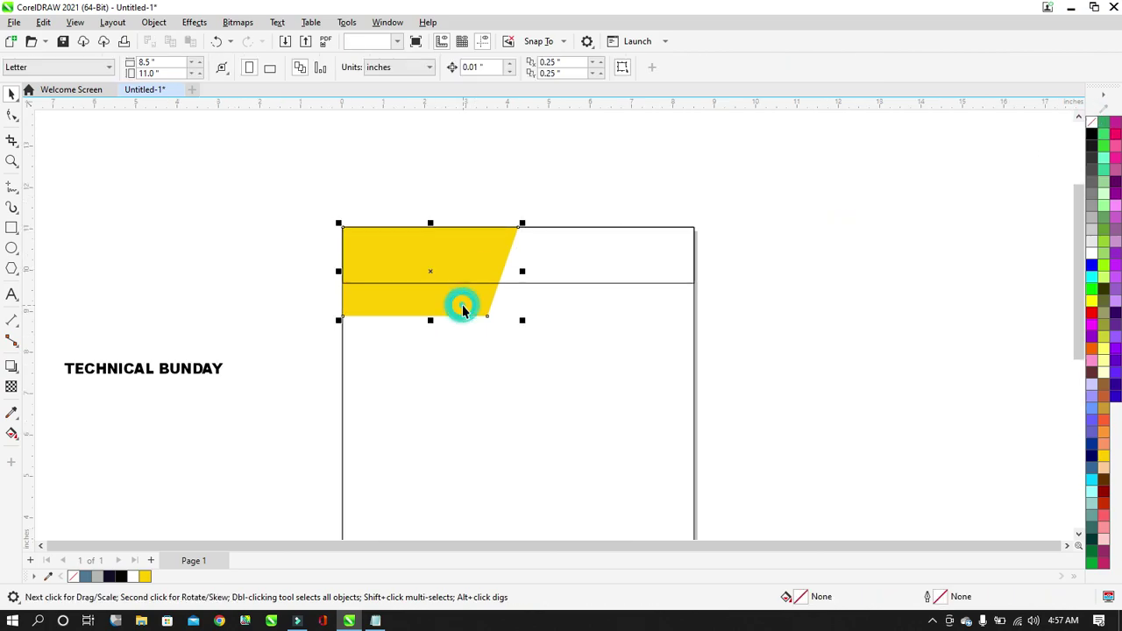
{"action": "left_click_drag", "start_coordinate": [430, 320], "coordinate": [431, 334]}
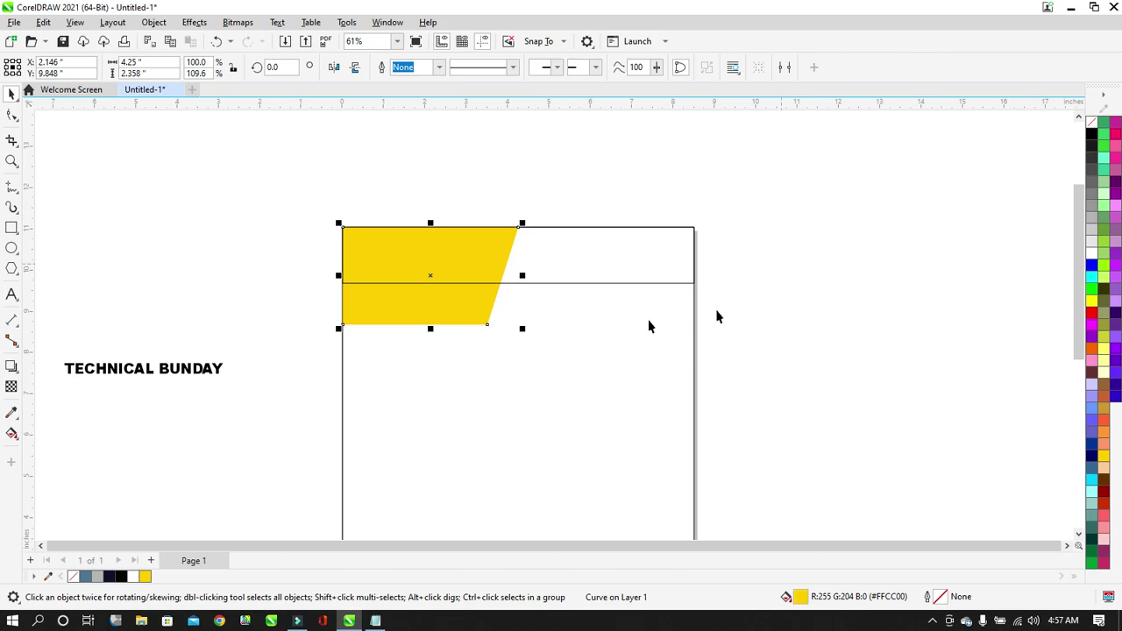
{"action": "left_click", "coordinate": [429, 331]}
{"action": "left_click", "coordinate": [737, 301]}
{"action": "left_click", "coordinate": [619, 252]}
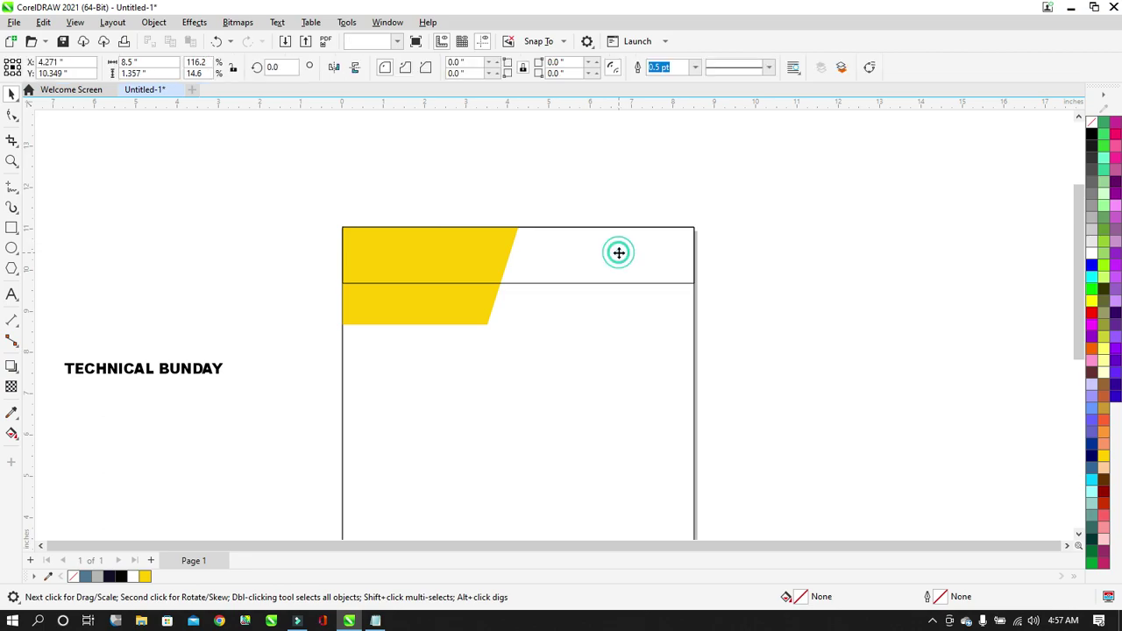
{"action": "left_click_drag", "start_coordinate": [338, 255], "coordinate": [627, 288]}
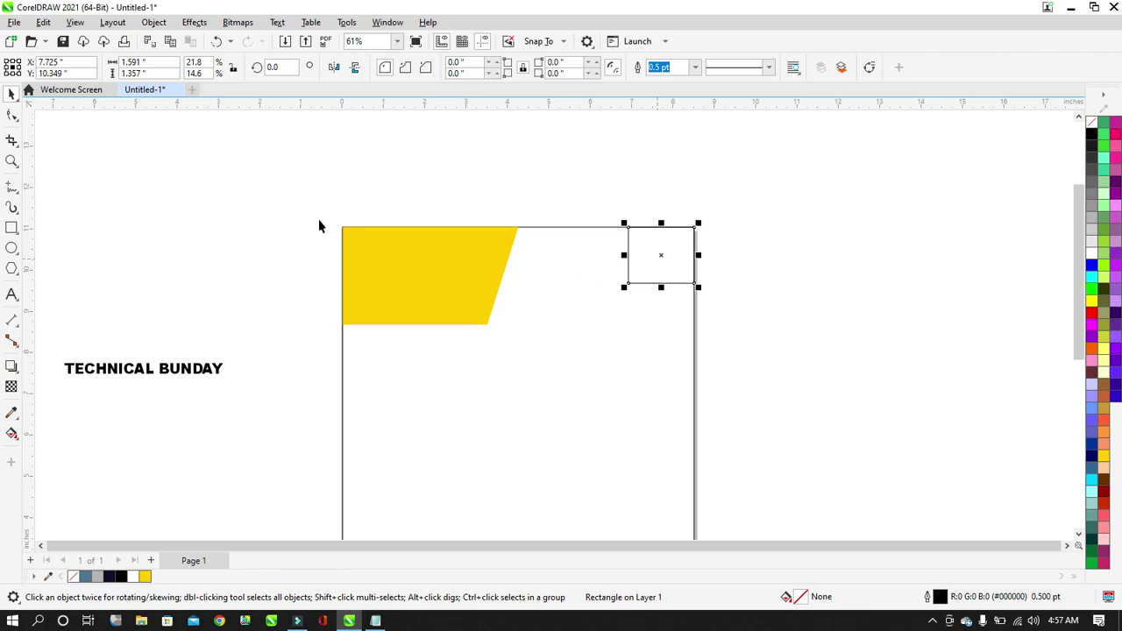
Convert the top-right box to curves and move its bottom-left node left, making it 1.921 × 1.357 in.
{"action": "left_click", "coordinate": [16, 115]}
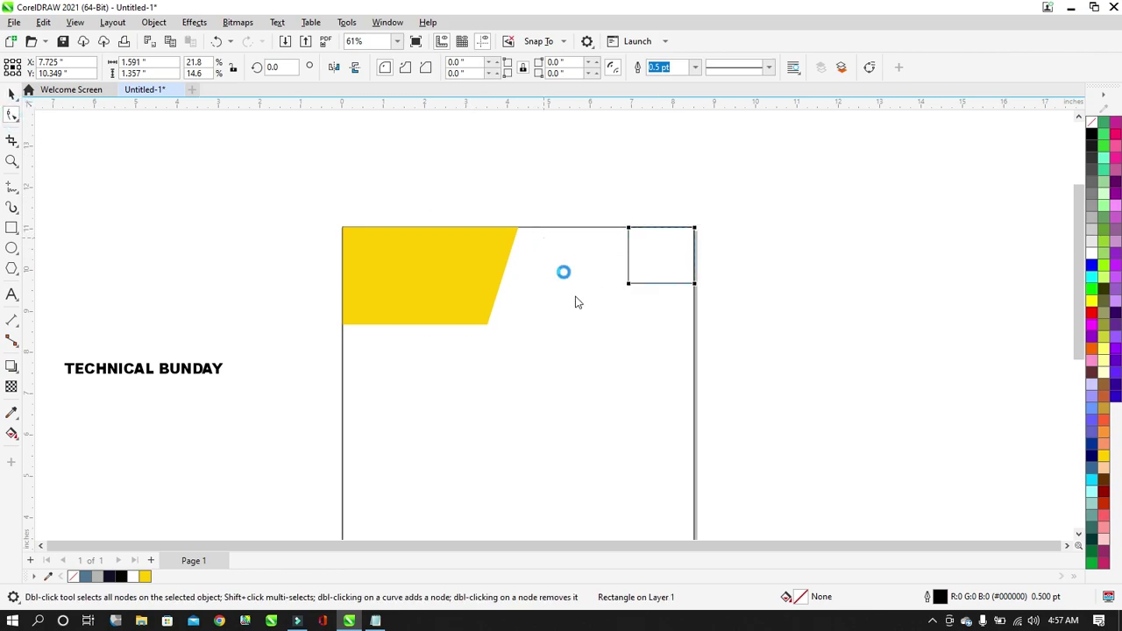
{"action": "key", "text": "ctrl+q"}
{"action": "left_click_drag", "start_coordinate": [592, 271], "coordinate": [648, 310]}
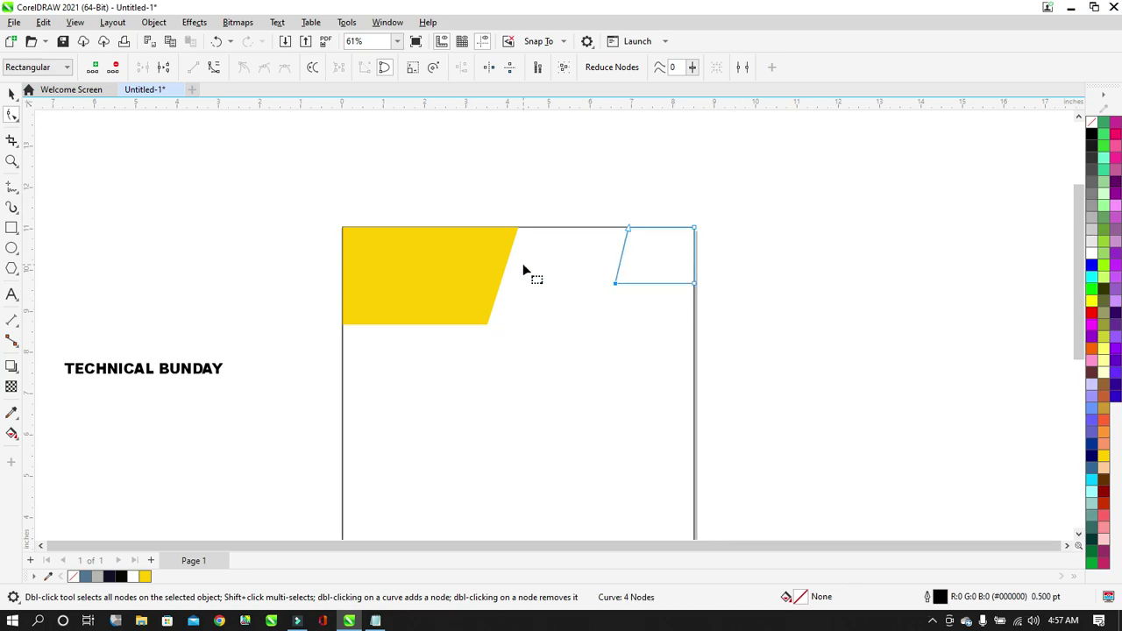
{"action": "scroll", "coordinate": [523, 266], "scroll_direction": "up", "scroll_amount": 2}
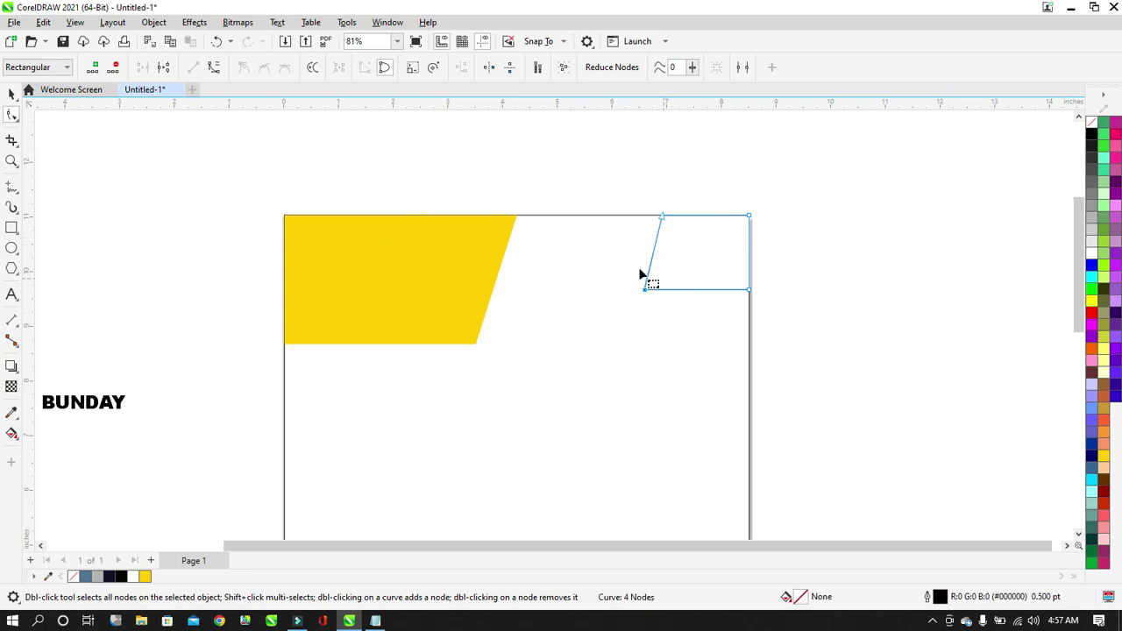
{"action": "left_click", "coordinate": [9, 94]}
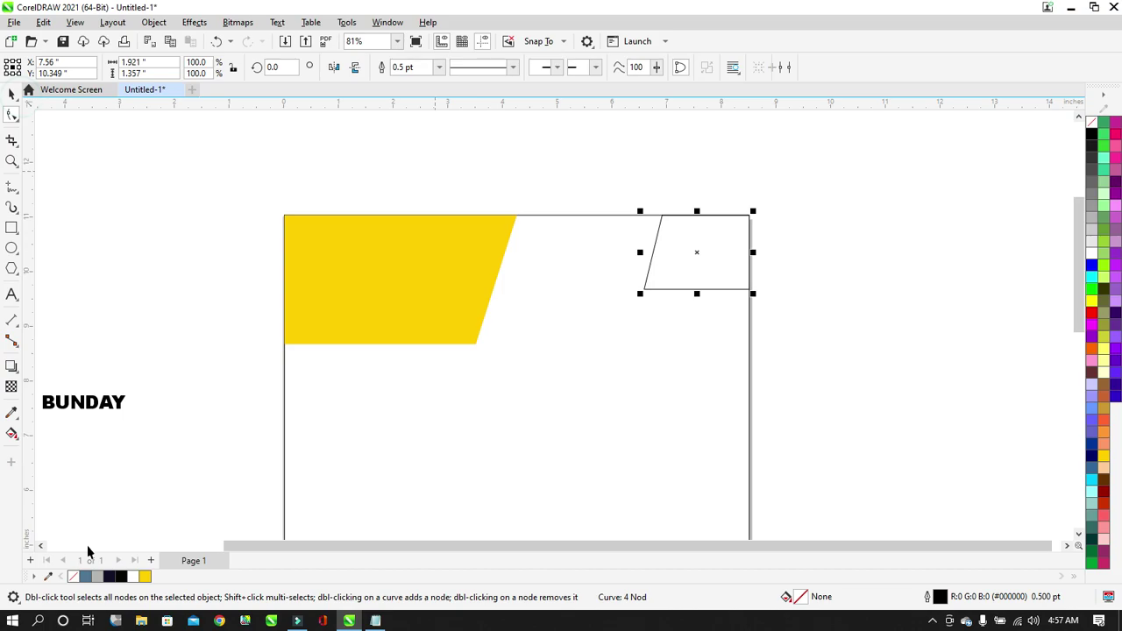
Fill the slanted top-right box dark navy (#100E26) with no outline.
{"action": "left_click", "coordinate": [109, 577]}
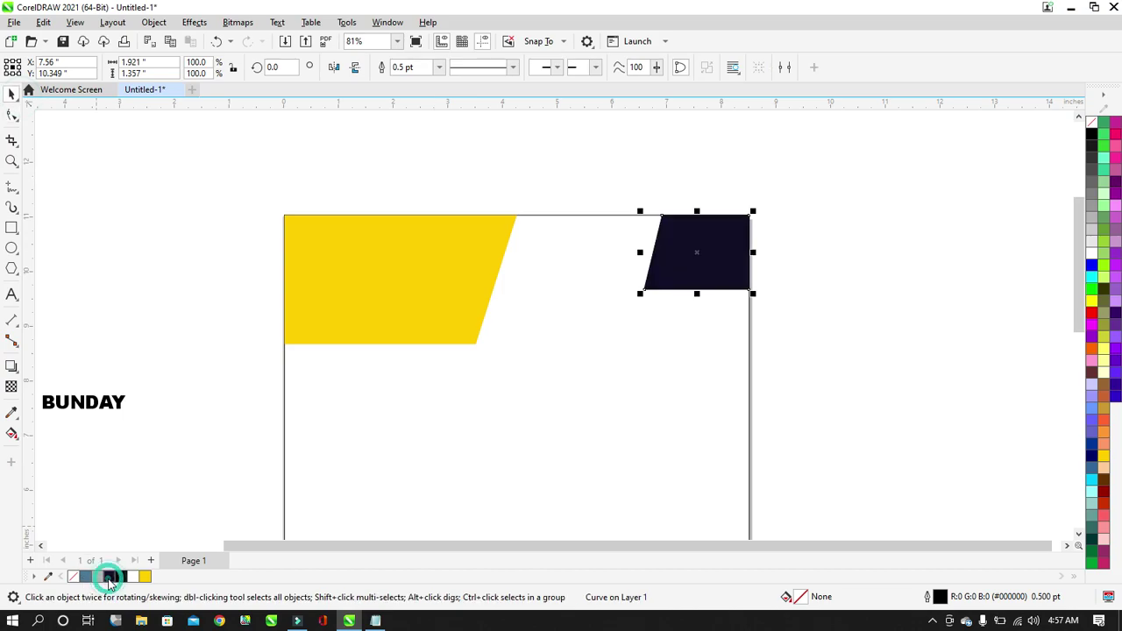
{"action": "right_click", "coordinate": [1091, 131]}
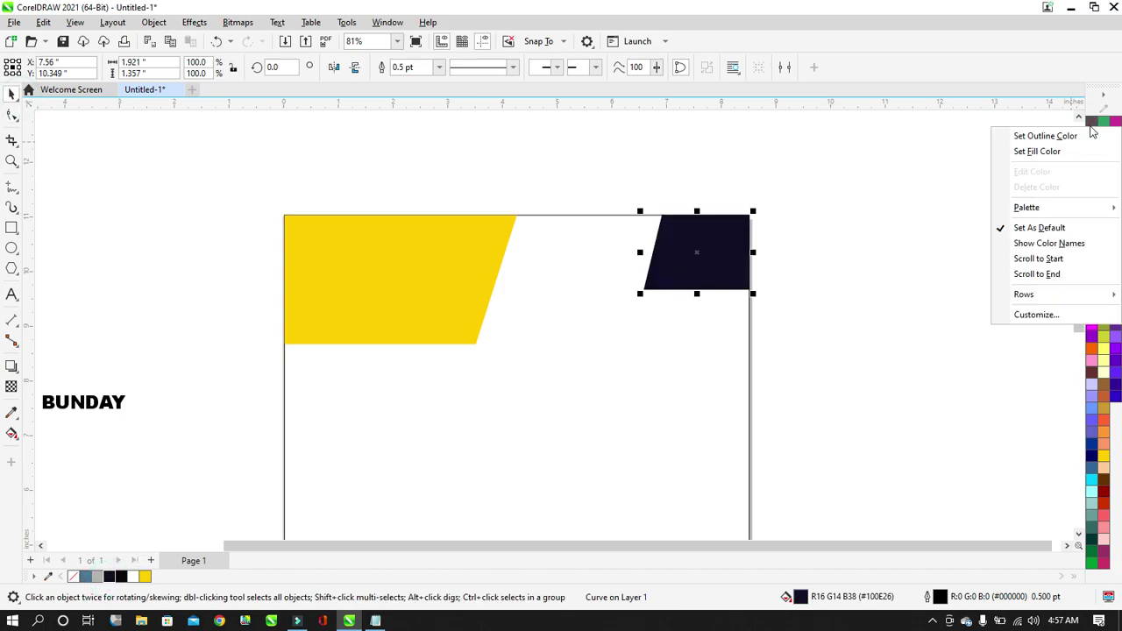
{"action": "left_click", "coordinate": [1087, 133]}
{"action": "left_click", "coordinate": [939, 187]}
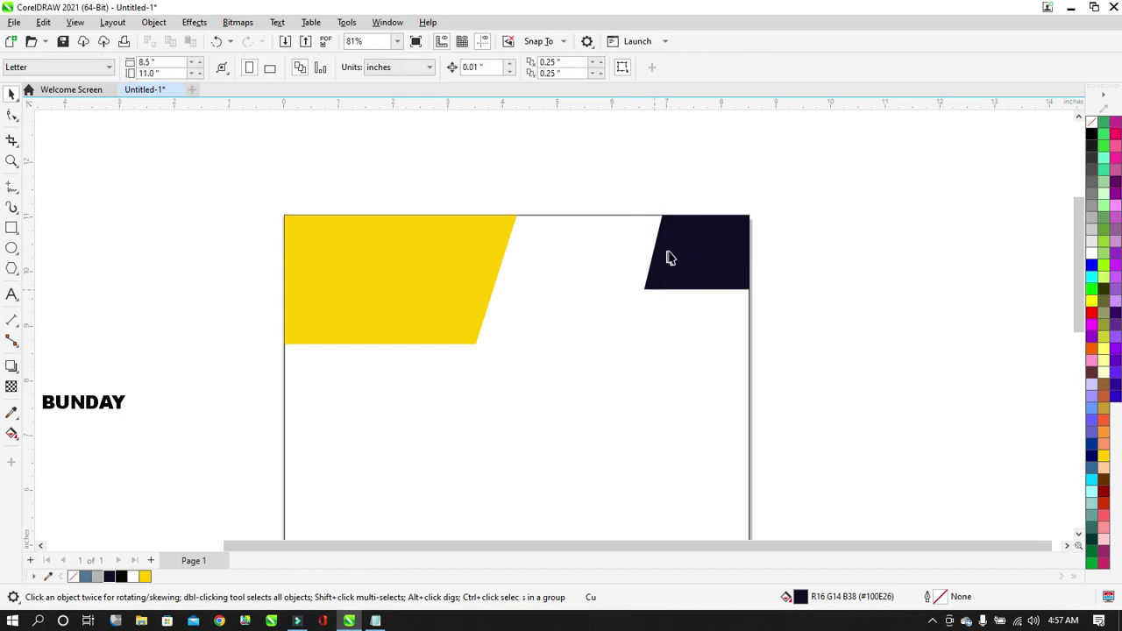
{"action": "scroll", "coordinate": [672, 255], "scroll_direction": "up", "scroll_amount": 2}
{"action": "scroll", "coordinate": [730, 255], "scroll_direction": "up", "scroll_amount": 1}
{"action": "scroll", "coordinate": [678, 263], "scroll_direction": "down", "scroll_amount": 4}
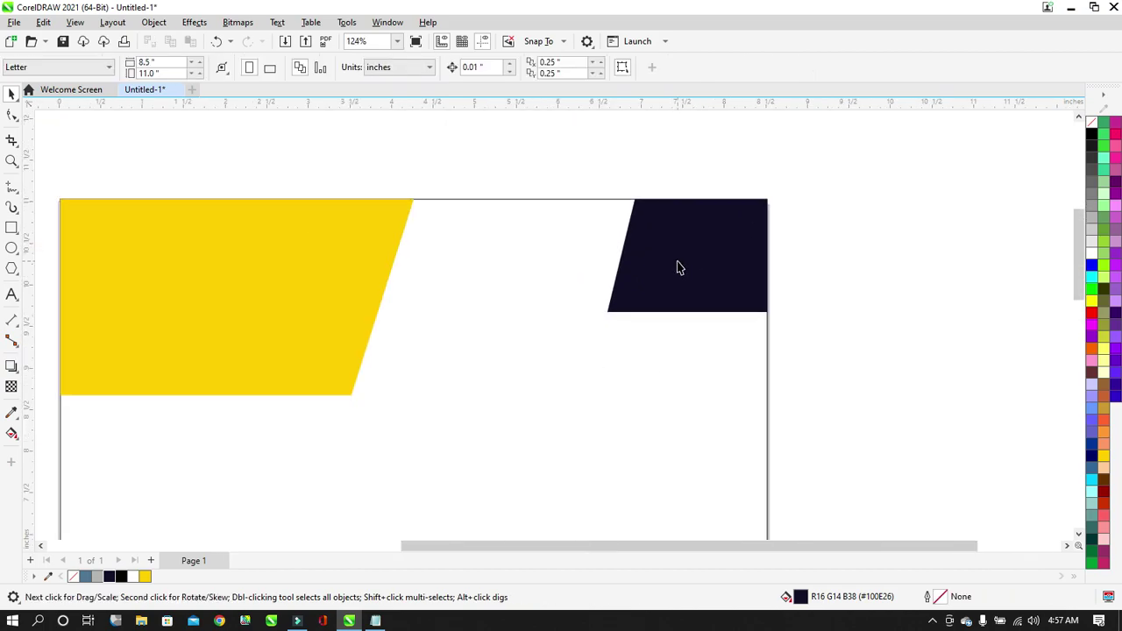
{"action": "scroll", "coordinate": [605, 277], "scroll_direction": "up", "scroll_amount": 2}
{"action": "scroll", "coordinate": [684, 258], "scroll_direction": "up", "scroll_amount": 1}
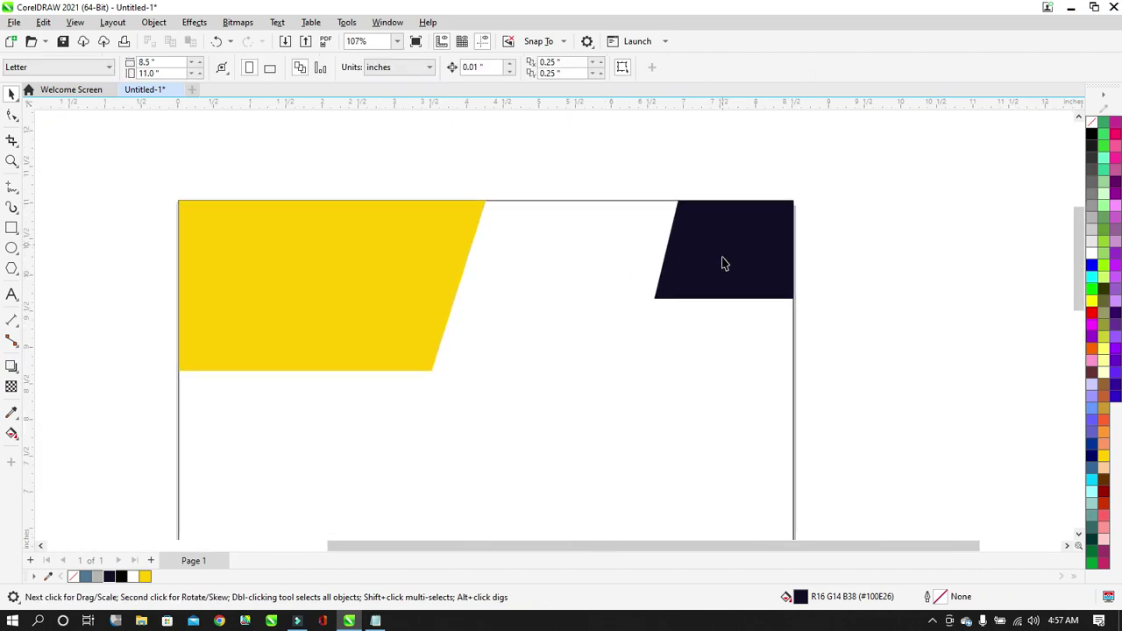
Nudge the navy shape's bottom-left node left and top-left node right, widening it to 2.011 × 1.357 in.
{"action": "left_click", "coordinate": [735, 270]}
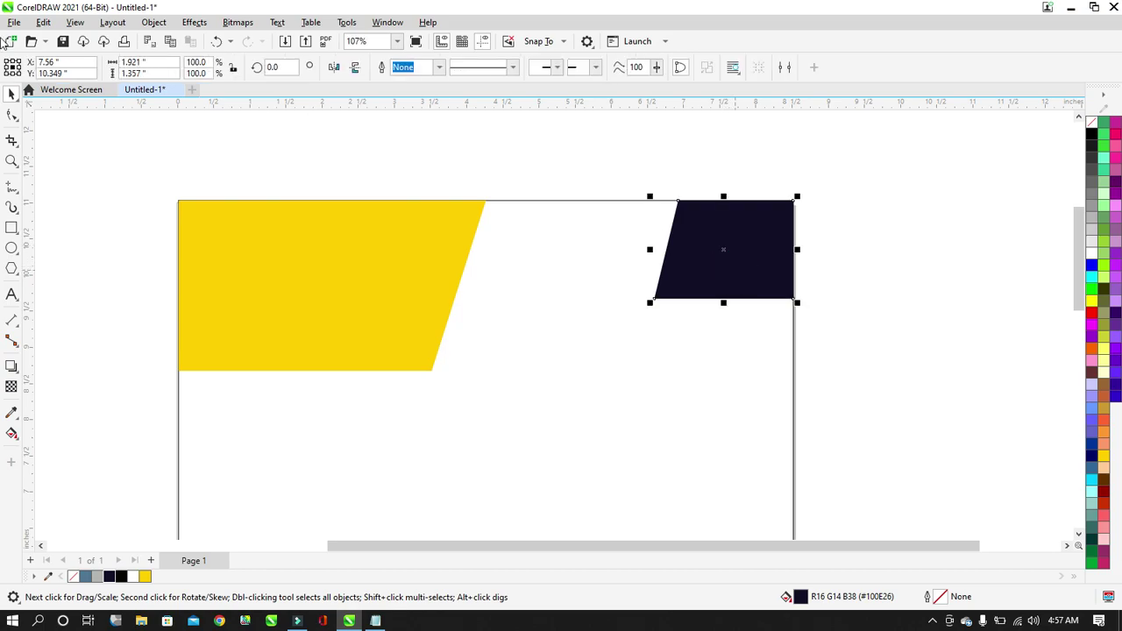
{"action": "left_click", "coordinate": [11, 116]}
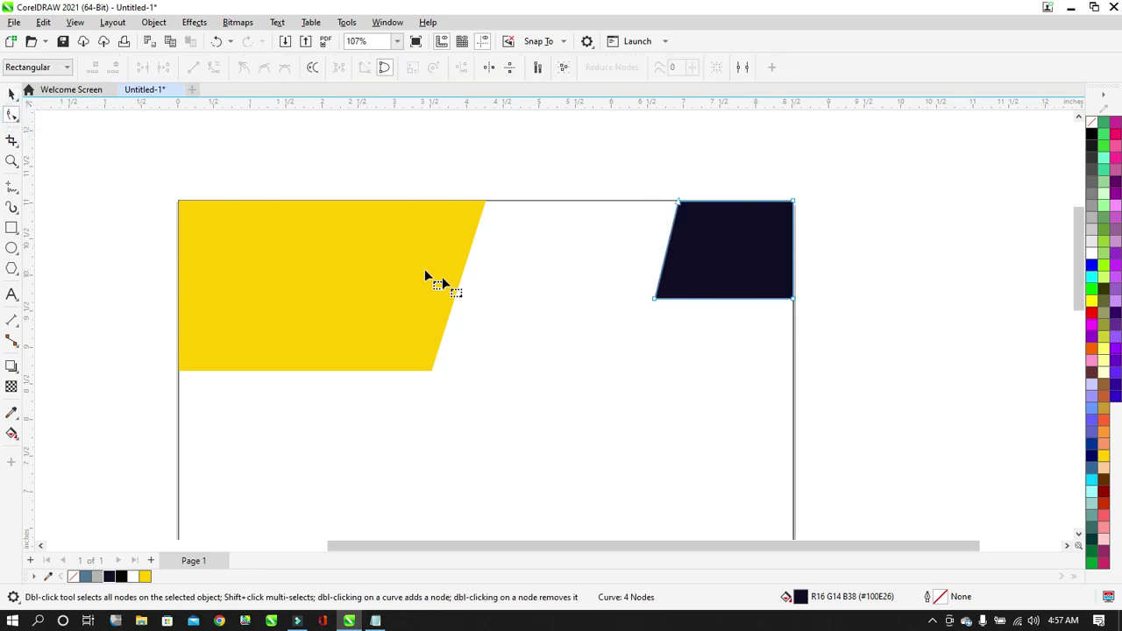
{"action": "left_click_drag", "start_coordinate": [609, 245], "coordinate": [692, 324]}
{"action": "left_click_drag", "start_coordinate": [640, 292], "coordinate": [703, 344]}
{"action": "key", "text": "Left"}
{"action": "key", "text": "Left"}
{"action": "key", "text": "Left"}
{"action": "key", "text": "Left"}
{"action": "key", "text": "Left"}
{"action": "key", "text": "Left"}
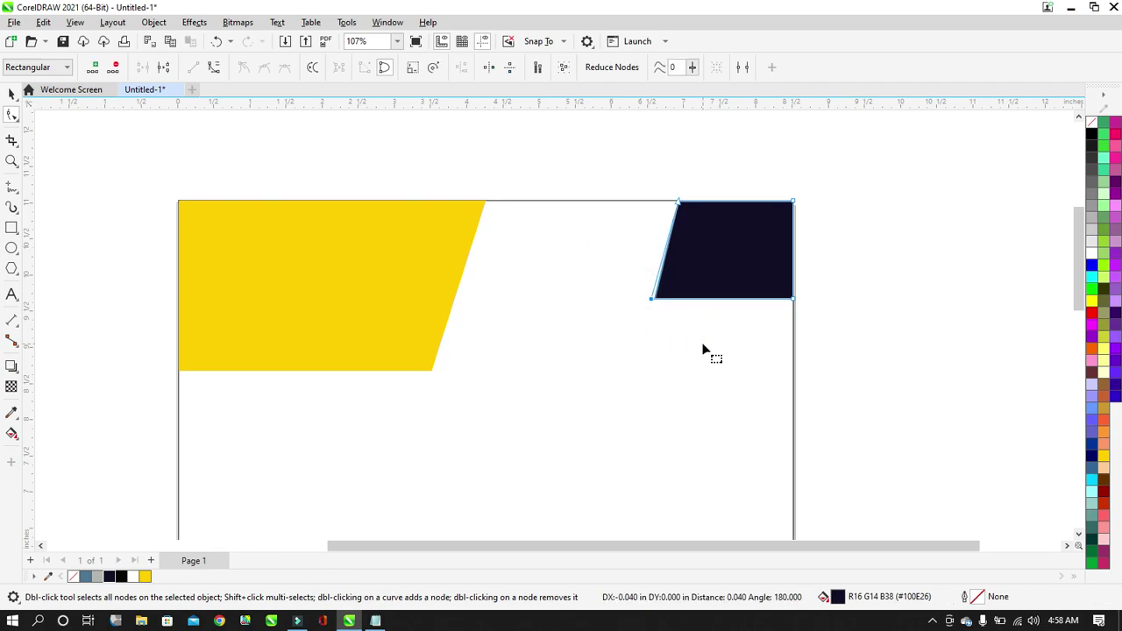
{"action": "key", "text": "Left"}
{"action": "left_click_drag", "start_coordinate": [647, 170], "coordinate": [691, 212]}
{"action": "key", "text": "Right"}
{"action": "key", "text": "Right"}
{"action": "key", "text": "Right"}
{"action": "key", "text": "Right"}
{"action": "key", "text": "Right"}
{"action": "key", "text": "Right"}
{"action": "key", "text": "Right"}
{"action": "key", "text": "Right"}
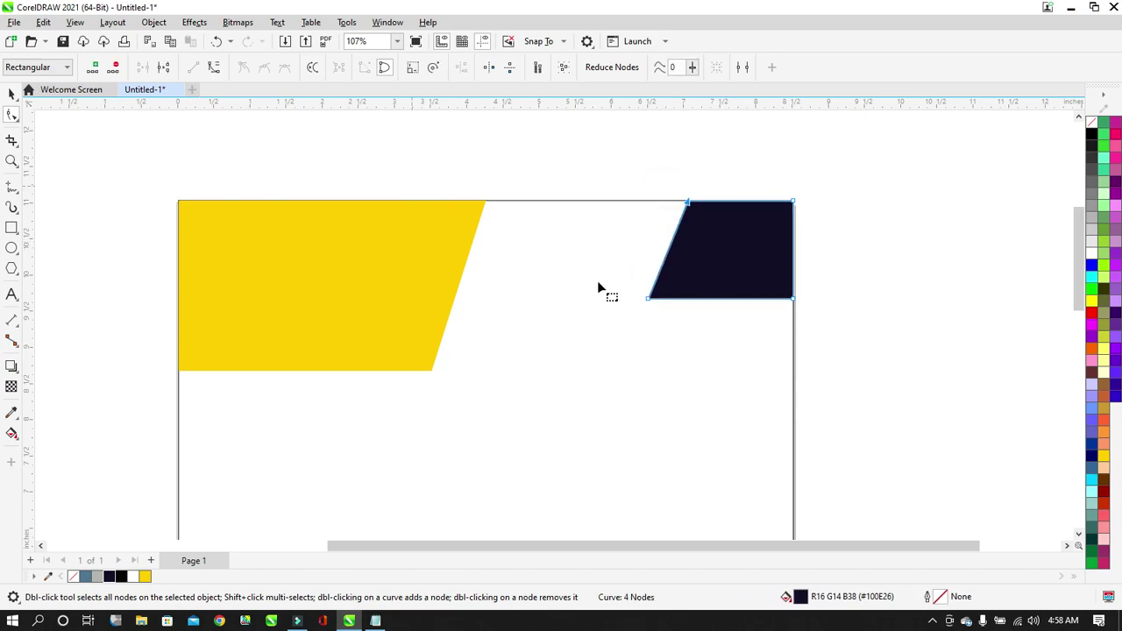
{"action": "left_click", "coordinate": [13, 93]}
{"action": "left_click", "coordinate": [350, 133]}
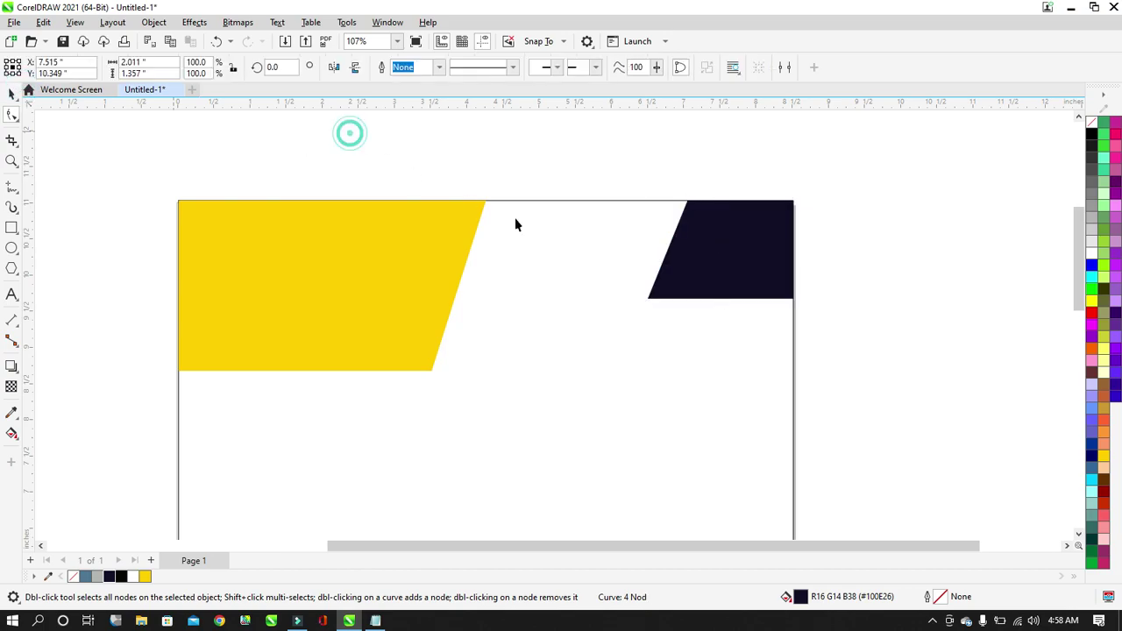
{"action": "left_click", "coordinate": [591, 290]}
Shrink the white rectangle to an unfilled 1.357-inch strip at the page top, then slightly enlarge the yellow shape.
{"action": "scroll", "coordinate": [531, 253], "scroll_direction": "down", "scroll_amount": 1}
{"action": "scroll", "coordinate": [514, 284], "scroll_direction": "down", "scroll_amount": 2}
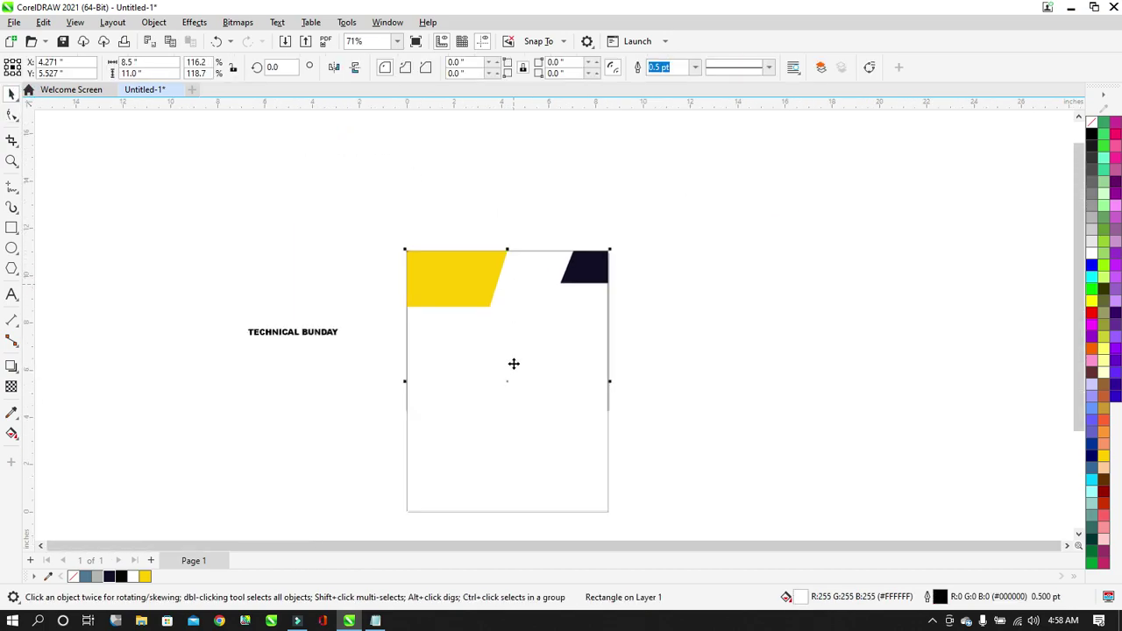
{"action": "left_click_drag", "start_coordinate": [515, 513], "coordinate": [531, 295]}
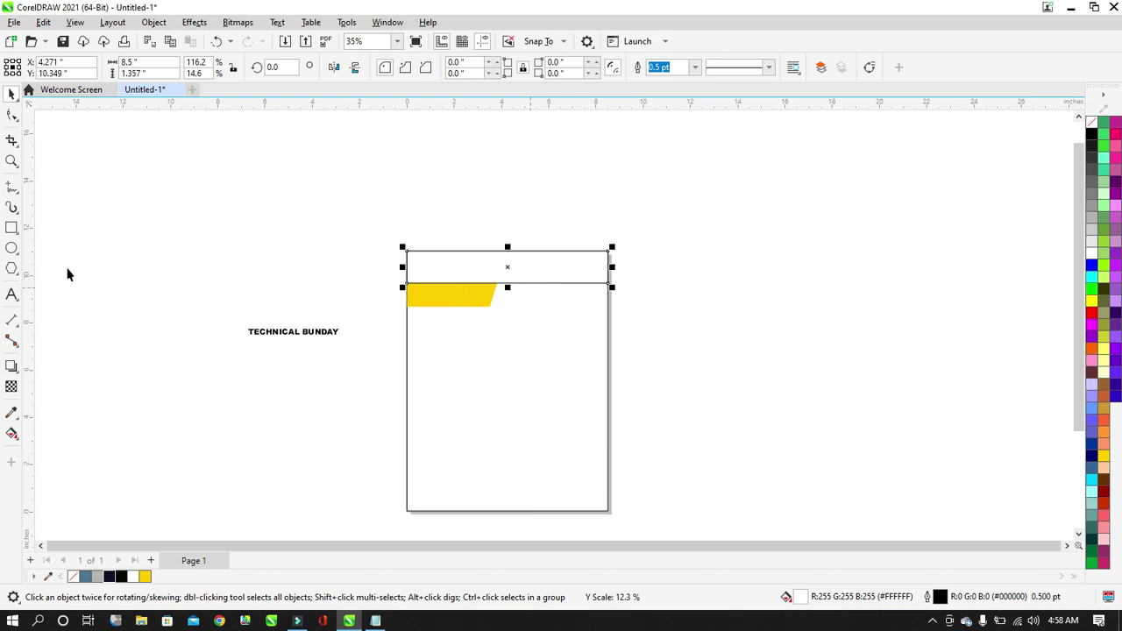
{"action": "scroll", "coordinate": [542, 246], "scroll_direction": "up", "scroll_amount": 4}
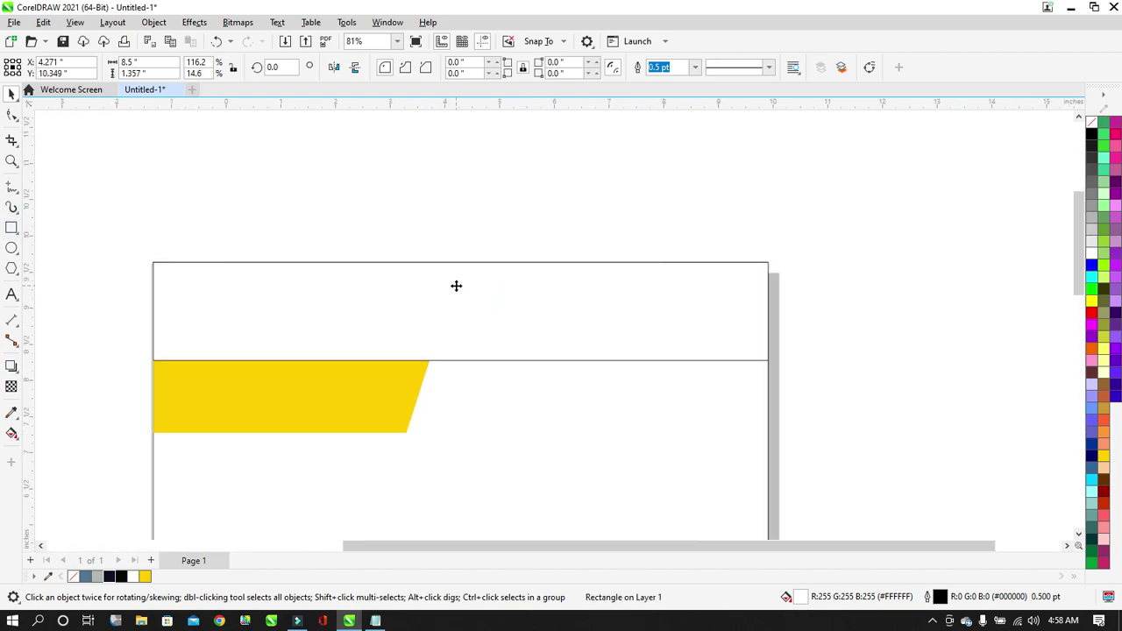
{"action": "left_click", "coordinate": [1093, 122]}
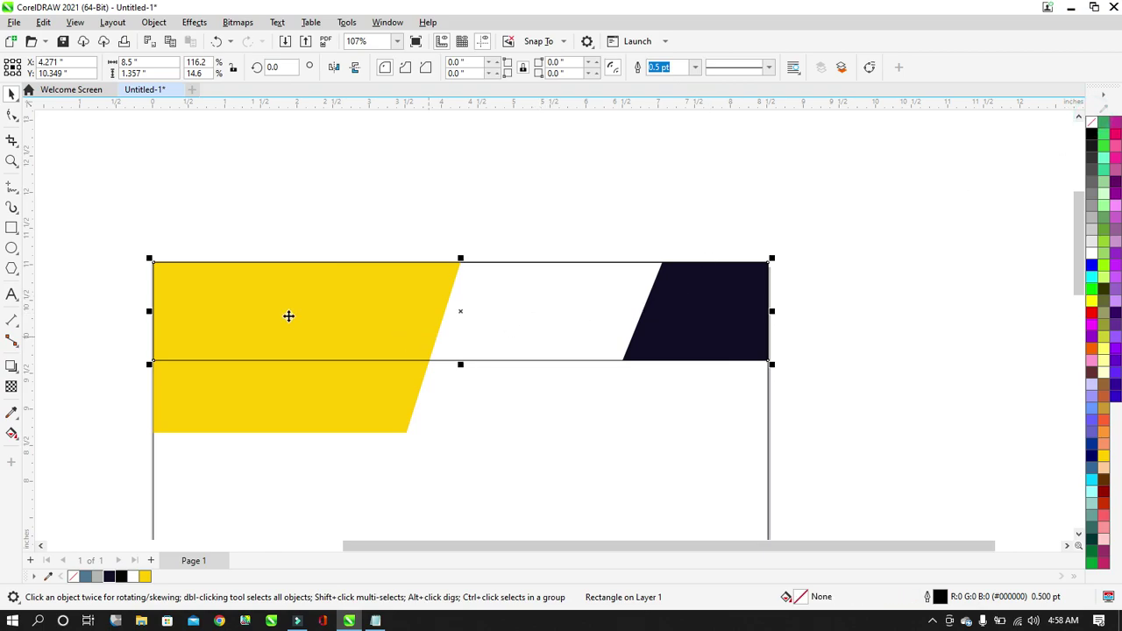
{"action": "left_click", "coordinate": [402, 388]}
{"action": "left_click_drag", "start_coordinate": [465, 441], "coordinate": [475, 450]}
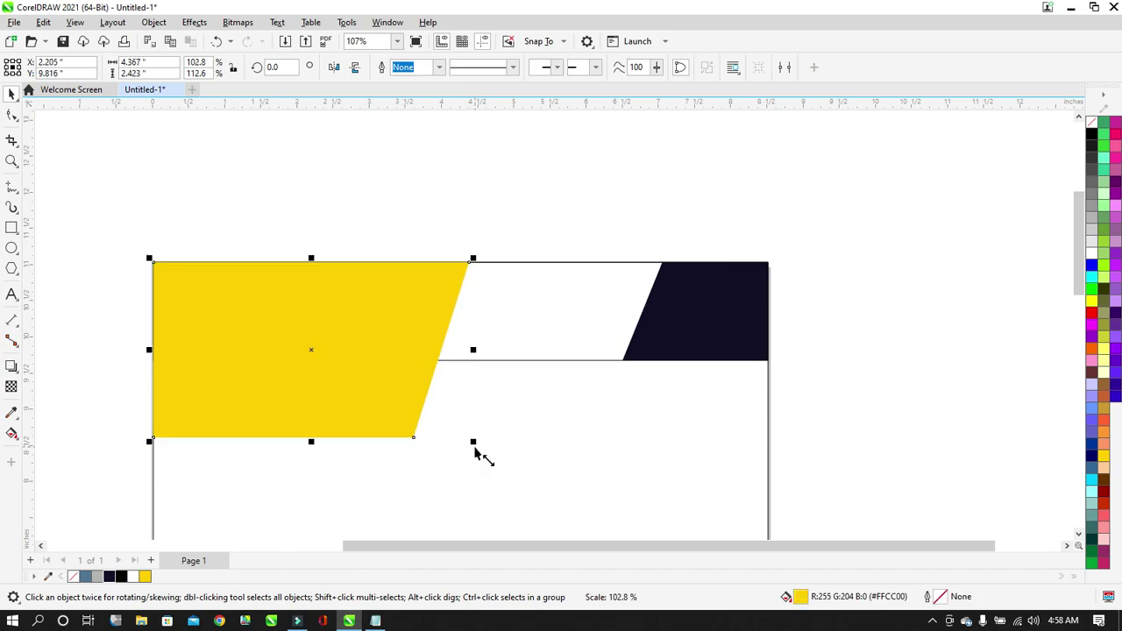
Move the yellow duplicate up and right, and bring the original yellow shape in front of the strip.
{"action": "left_click", "coordinate": [652, 221]}
{"action": "left_click", "coordinate": [257, 349]}
{"action": "left_click_drag", "start_coordinate": [338, 342], "coordinate": [492, 303]}
{"action": "left_click", "coordinate": [261, 329]}
{"action": "left_click", "coordinate": [252, 400]}
{"action": "left_click", "coordinate": [497, 316]}
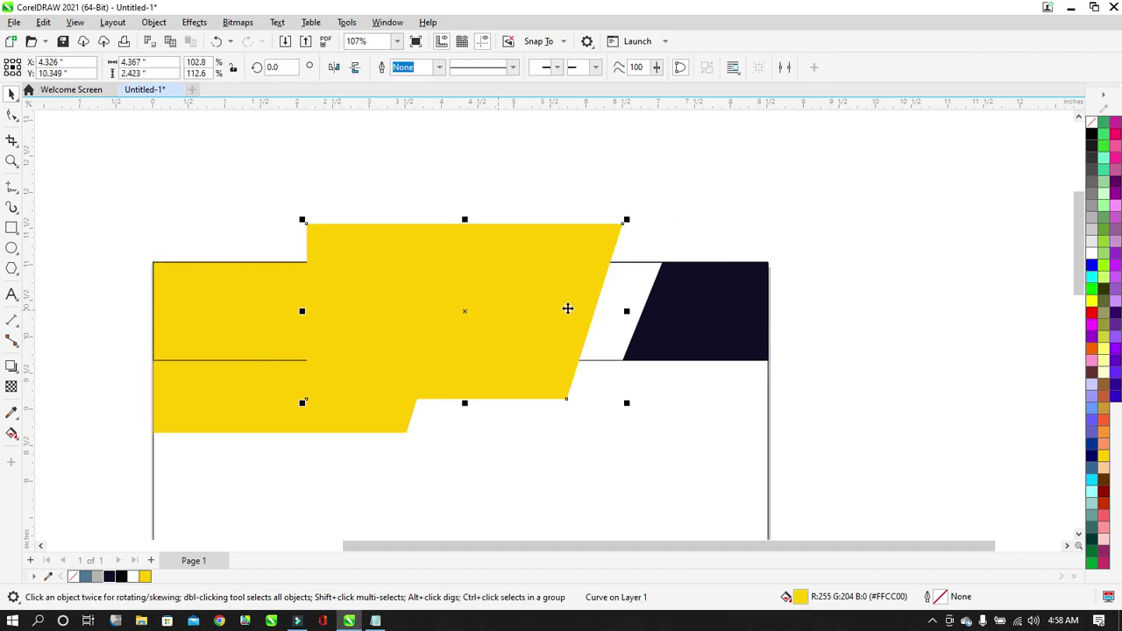
{"action": "left_click", "coordinate": [243, 416]}
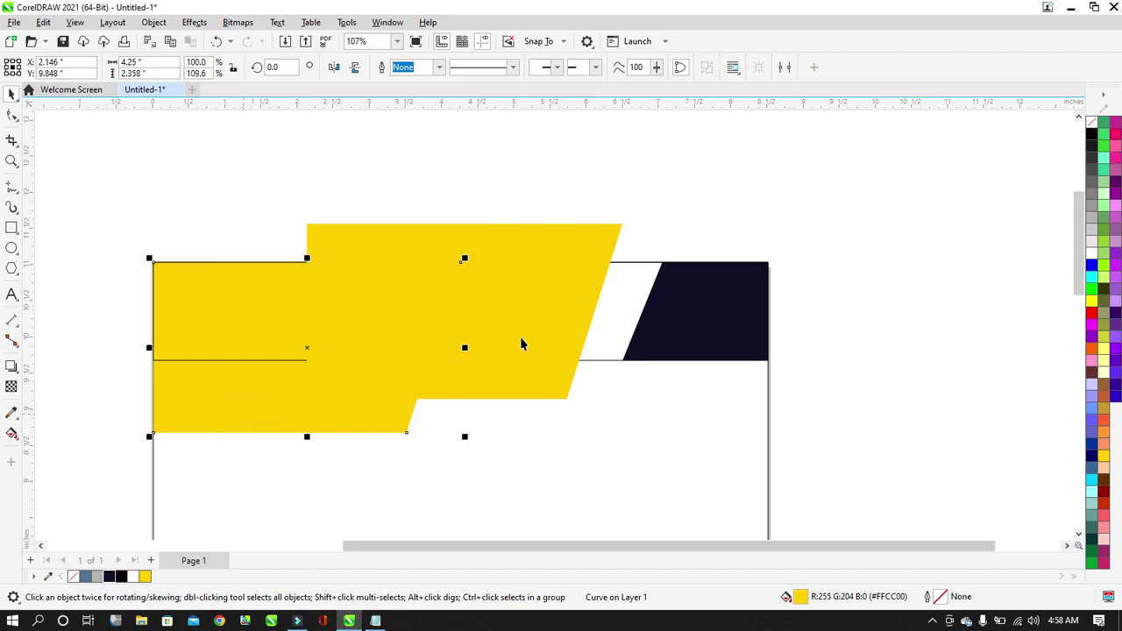
{"action": "key", "text": "shift+Page_Up"}
Fill the yellow duplicate white and set its outline colour.
{"action": "left_click", "coordinate": [561, 252]}
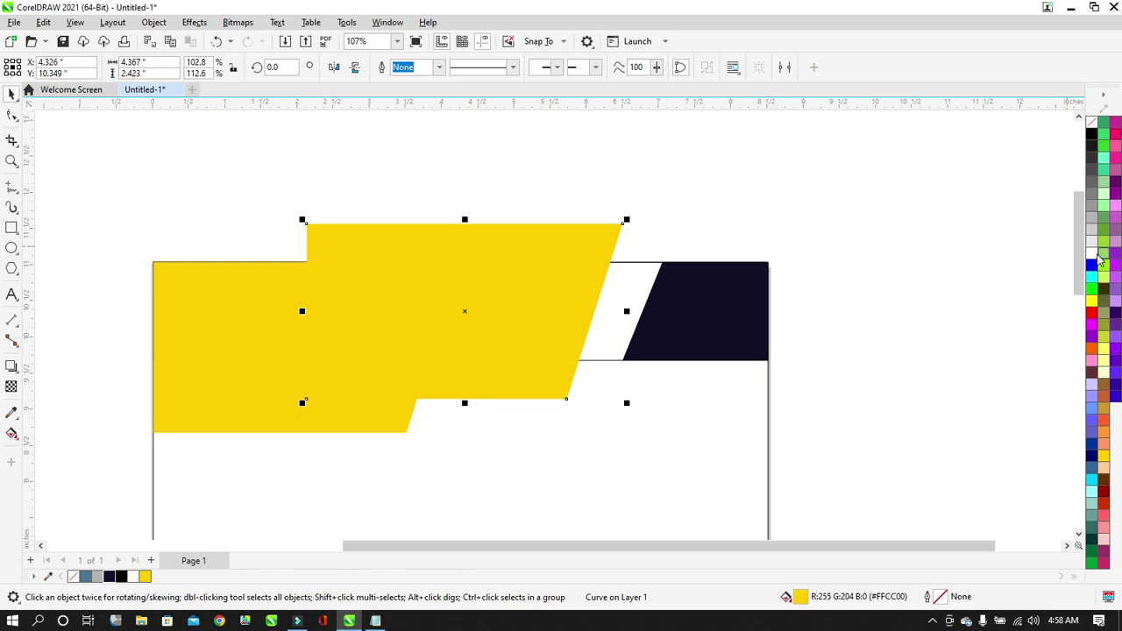
{"action": "left_click", "coordinate": [1095, 255]}
{"action": "right_click", "coordinate": [1090, 122]}
{"action": "left_click", "coordinate": [1089, 135]}
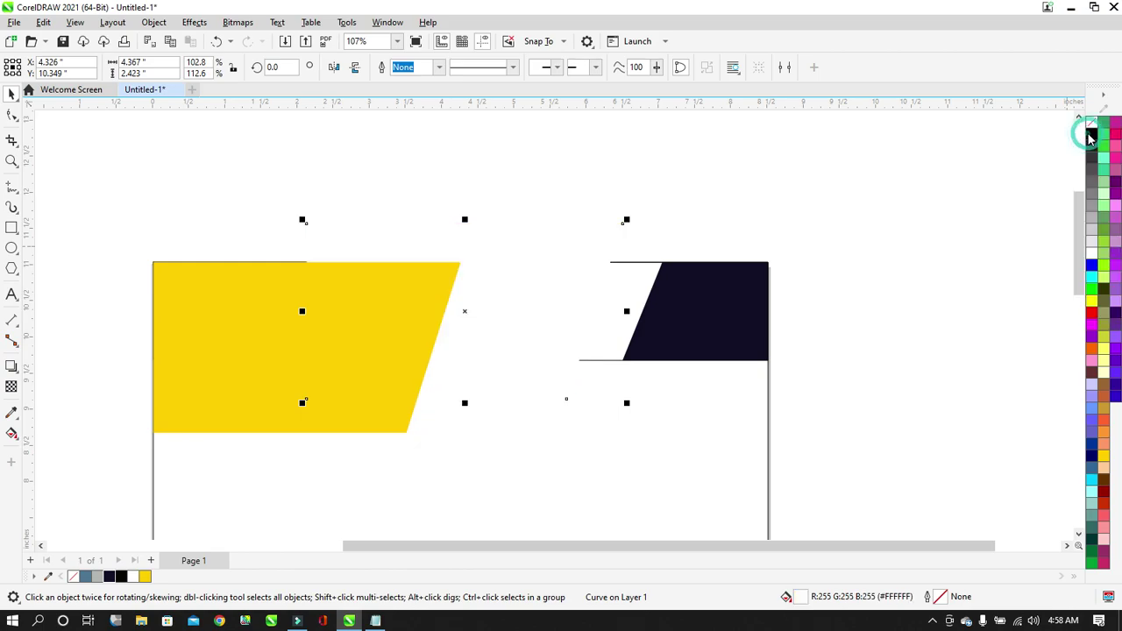
Centre-align the white copy on the yellow shape with C and E, then nudge it down.
{"action": "left_click", "coordinate": [269, 427]}
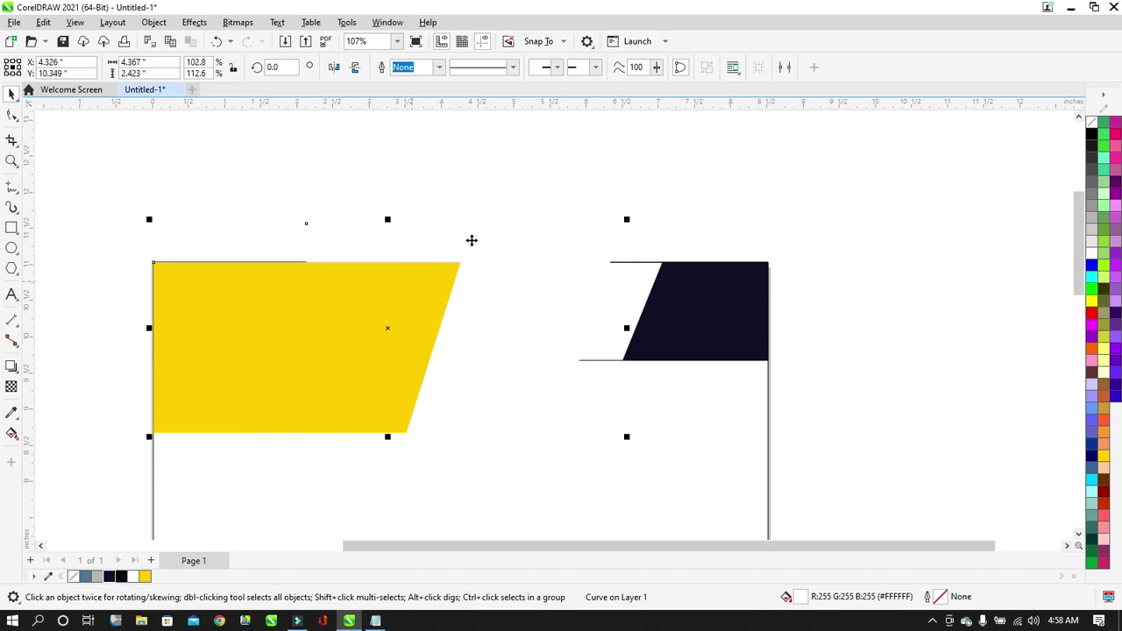
{"action": "left_click", "coordinate": [533, 213]}
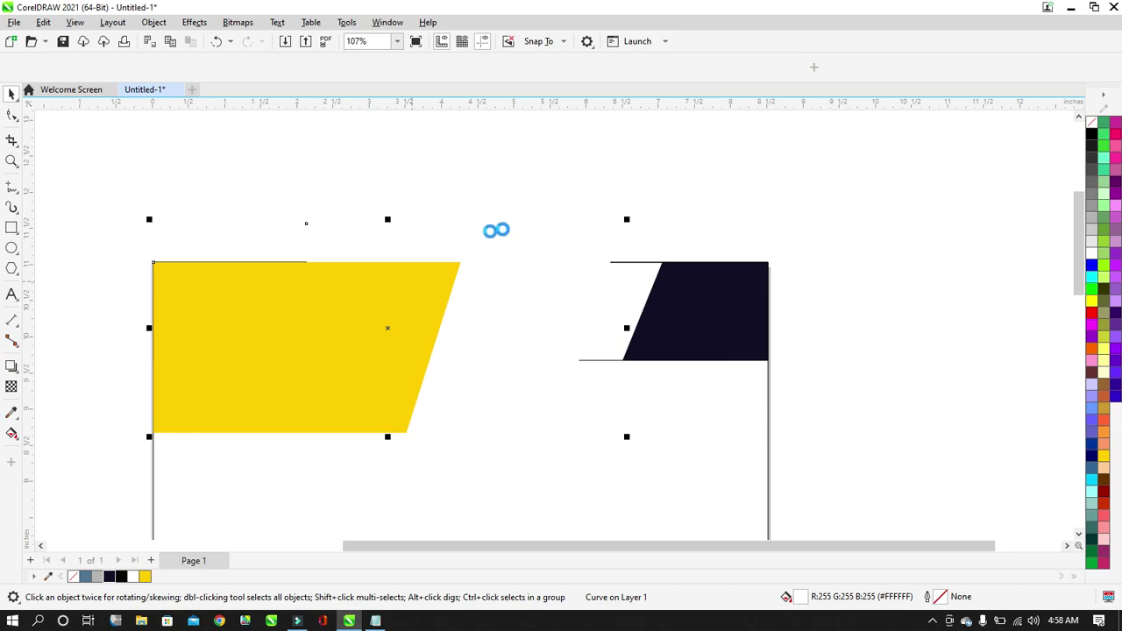
{"action": "key", "text": "c"}
{"action": "key", "text": "e"}
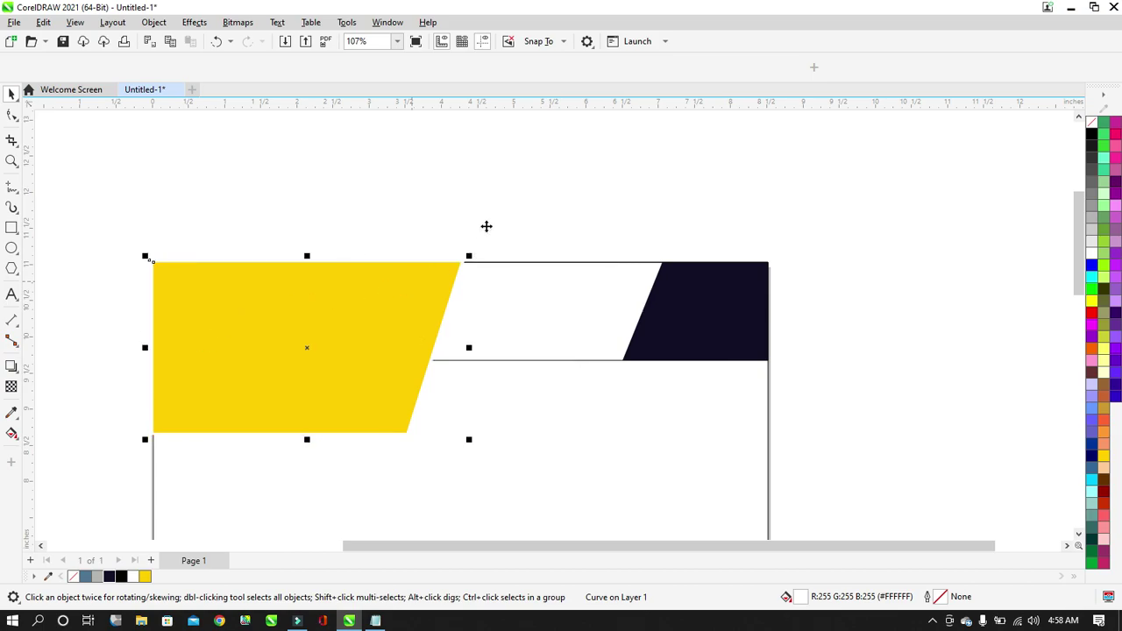
{"action": "key", "text": "Down"}
{"action": "key", "text": "Down"}
{"action": "key", "text": "Down"}
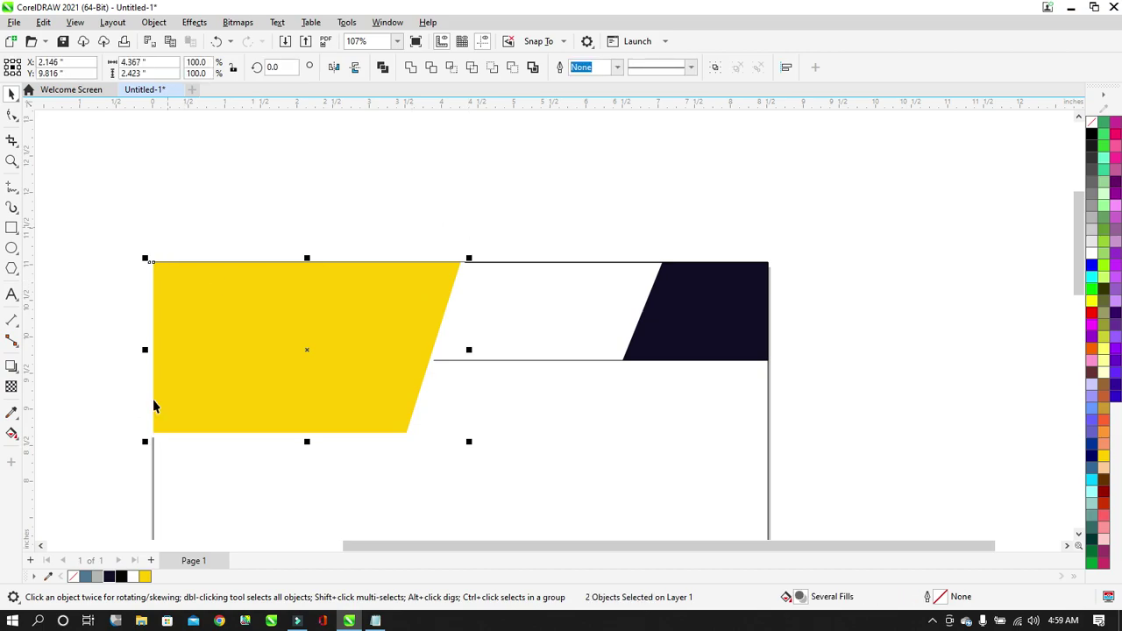
Narrow the outlined strip rectangle from both sides to about 2.45 × 1.357 in.
{"action": "left_click", "coordinate": [397, 212]}
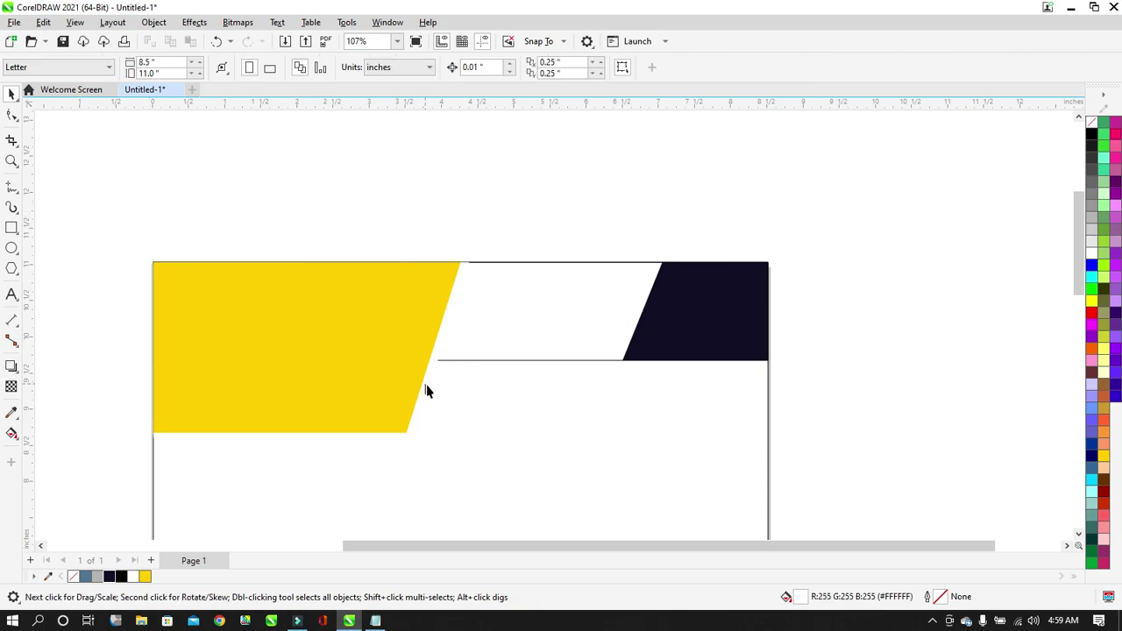
{"action": "scroll", "coordinate": [428, 379], "scroll_direction": "up", "scroll_amount": 4}
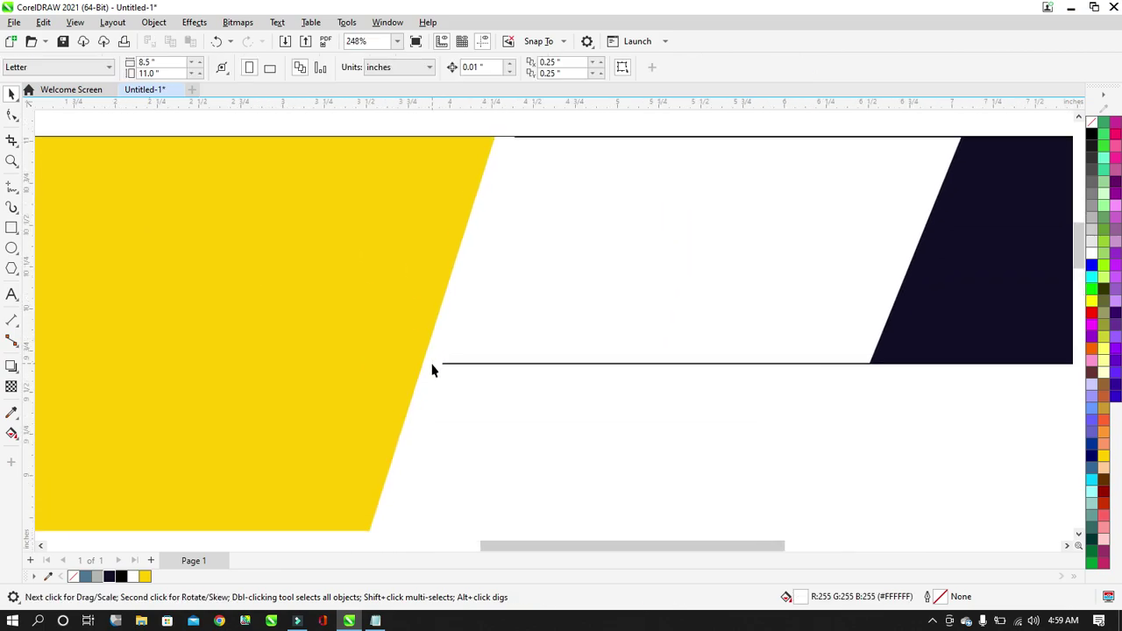
{"action": "left_click", "coordinate": [433, 354]}
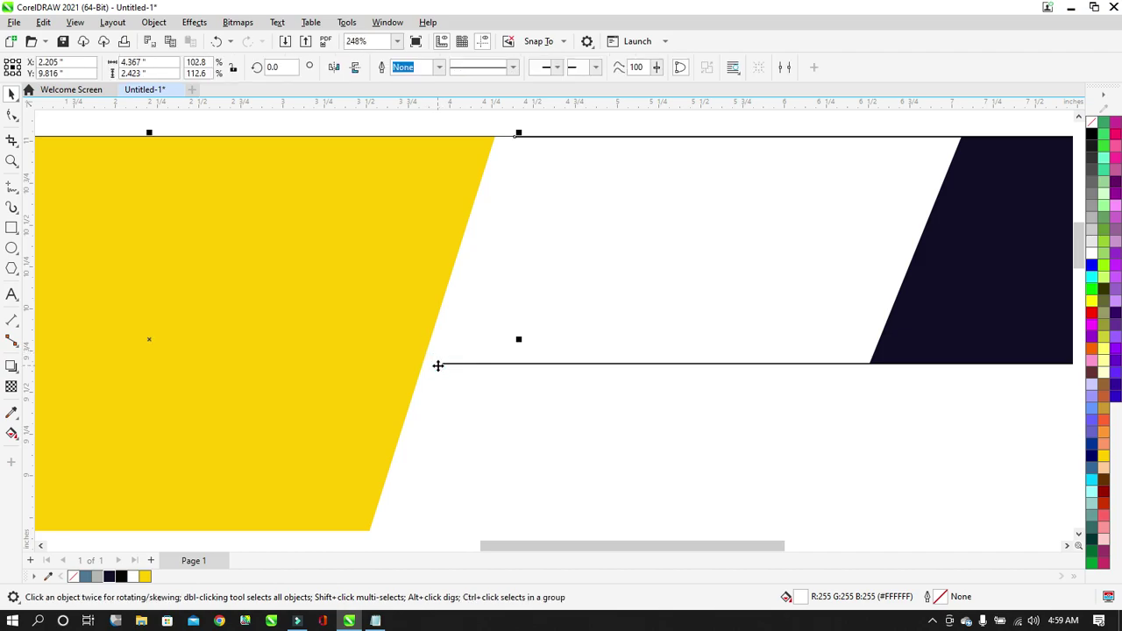
{"action": "scroll", "coordinate": [438, 301], "scroll_direction": "down", "scroll_amount": 1}
{"action": "left_click", "coordinate": [499, 148]}
{"action": "scroll", "coordinate": [430, 269], "scroll_direction": "down", "scroll_amount": 2}
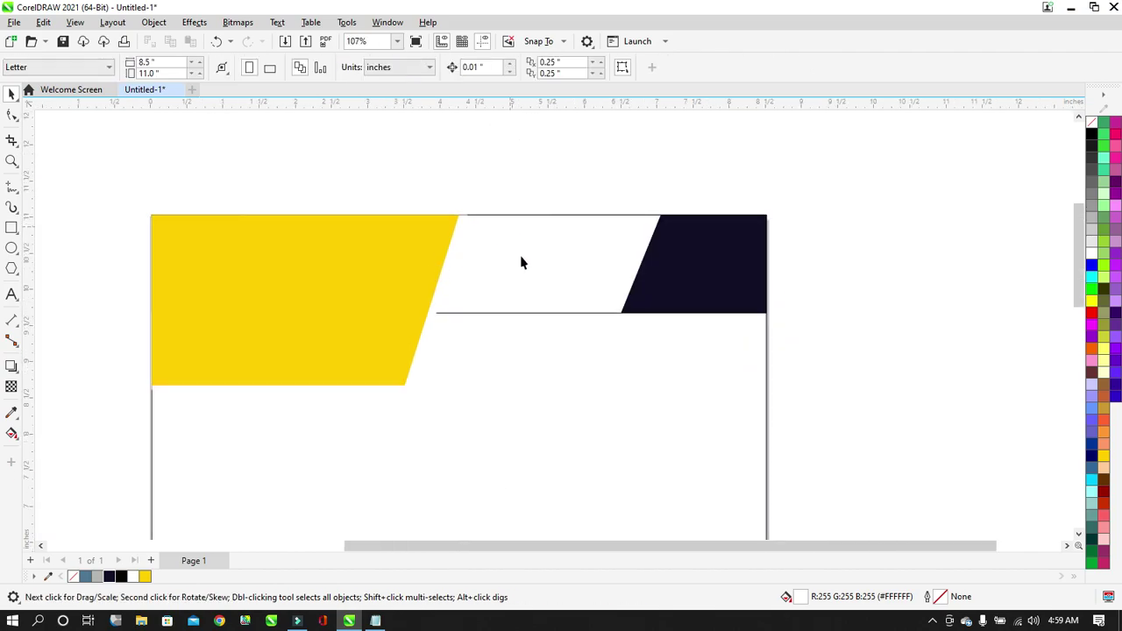
{"action": "scroll", "coordinate": [521, 256], "scroll_direction": "up", "scroll_amount": 1}
{"action": "left_click", "coordinate": [578, 245]}
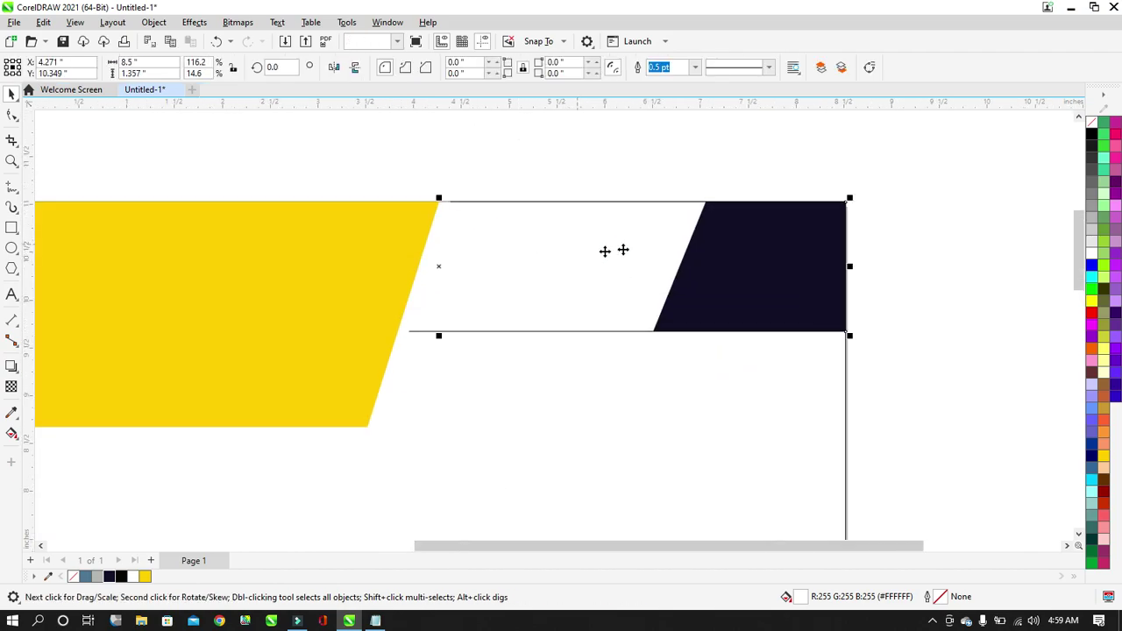
{"action": "scroll", "coordinate": [560, 249], "scroll_direction": "down", "scroll_amount": 1}
{"action": "scroll", "coordinate": [561, 249], "scroll_direction": "down", "scroll_amount": 1}
{"action": "left_click_drag", "start_coordinate": [254, 259], "coordinate": [478, 280]}
{"action": "scroll", "coordinate": [640, 230], "scroll_direction": "up", "scroll_amount": 1}
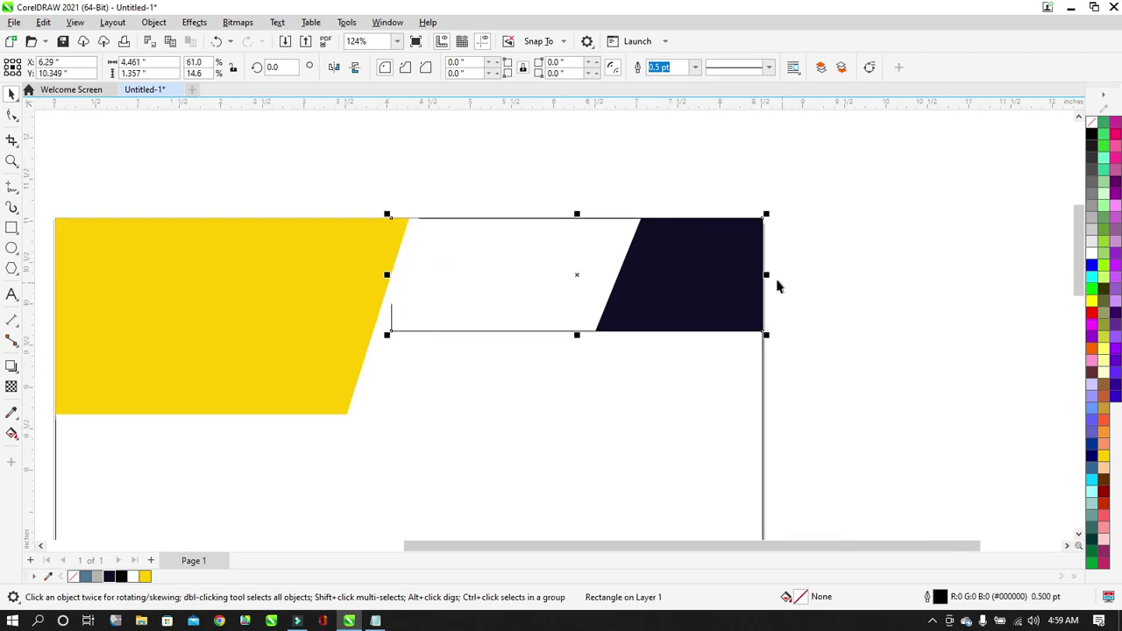
{"action": "left_click_drag", "start_coordinate": [769, 280], "coordinate": [596, 300]}
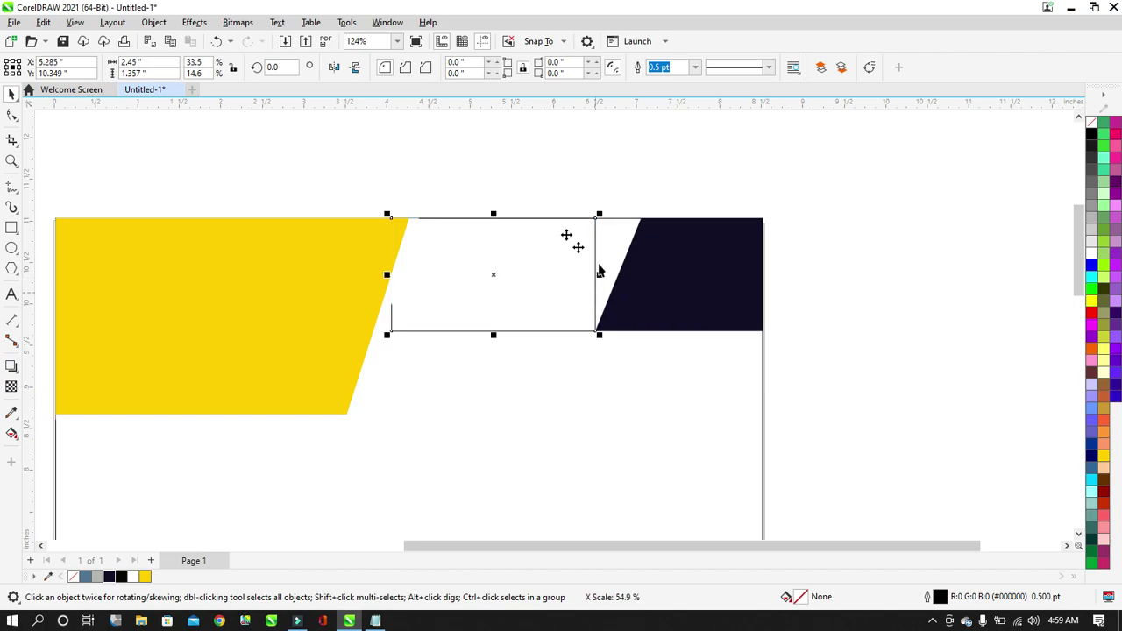
Move the narrowed strip up above the page's top edge.
{"action": "scroll", "coordinate": [508, 250], "scroll_direction": "up", "scroll_amount": 1}
{"action": "left_click_drag", "start_coordinate": [506, 261], "coordinate": [473, 121]}
{"action": "left_click_drag", "start_coordinate": [562, 183], "coordinate": [555, 170]}
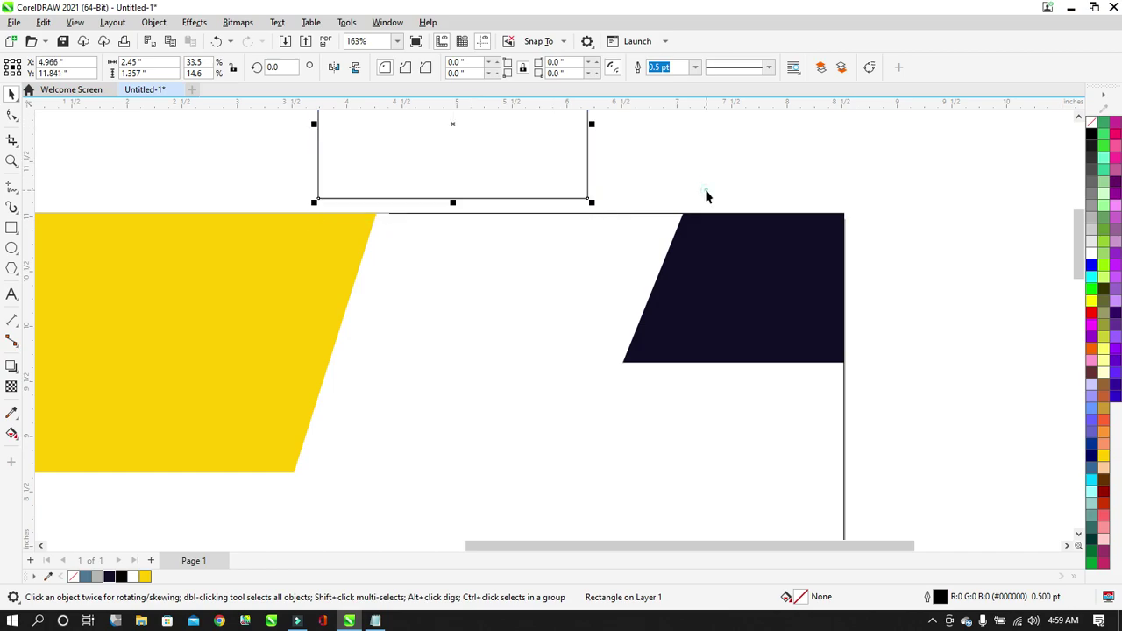
{"action": "left_click", "coordinate": [699, 283]}
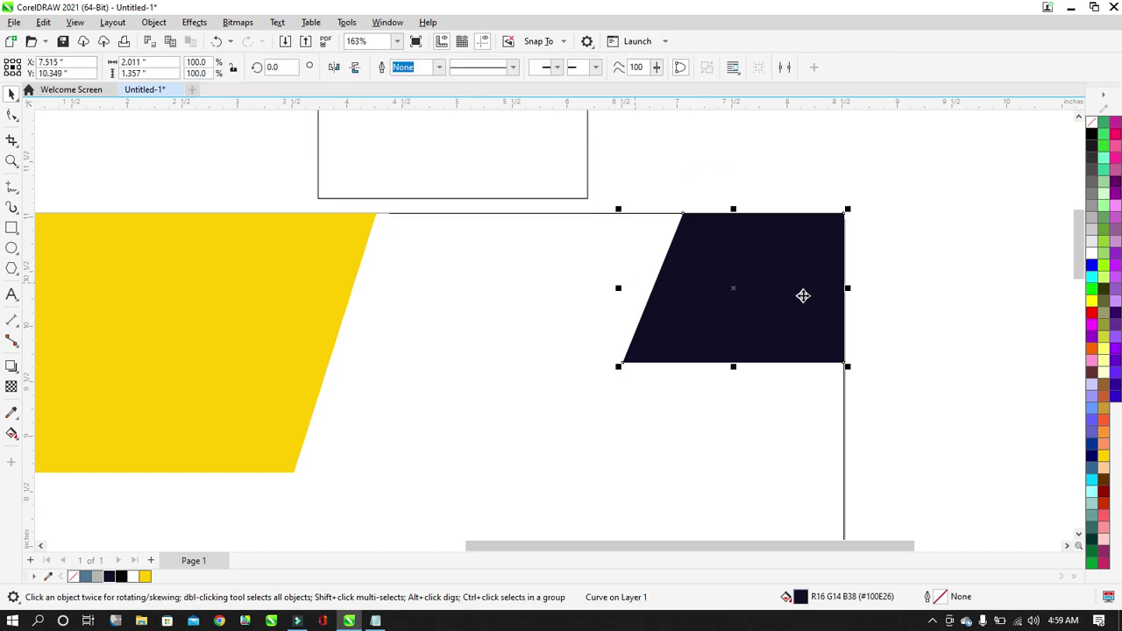
Paste a duplicate of the navy shape directly on top of the original.
{"action": "left_click_drag", "start_coordinate": [849, 292], "coordinate": [688, 270]}
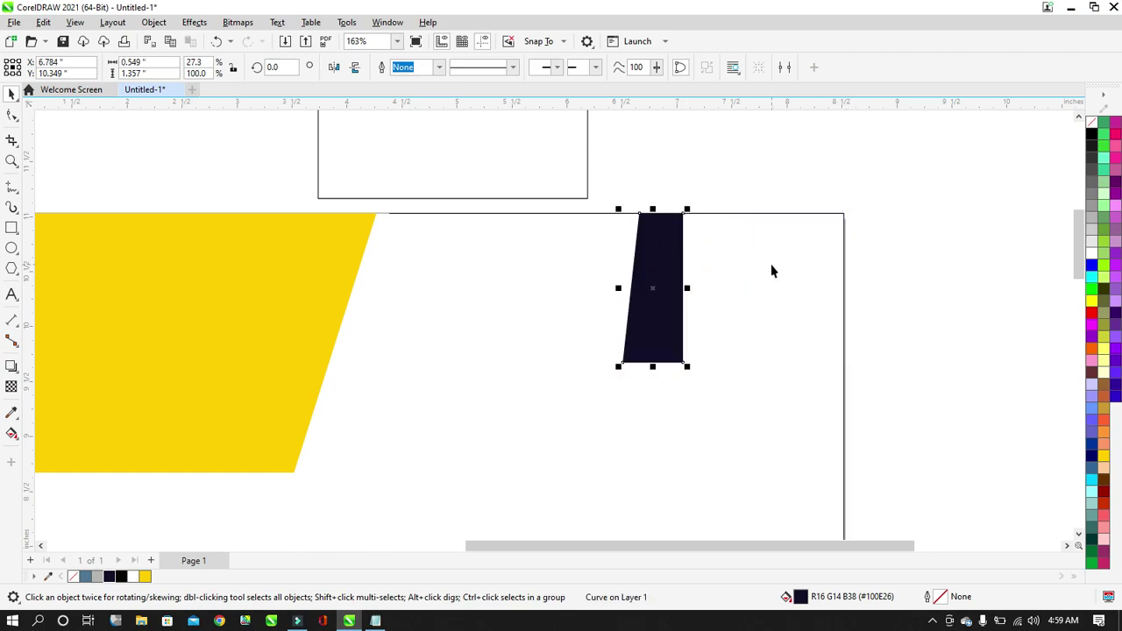
{"action": "key", "text": "ctrl+z"}
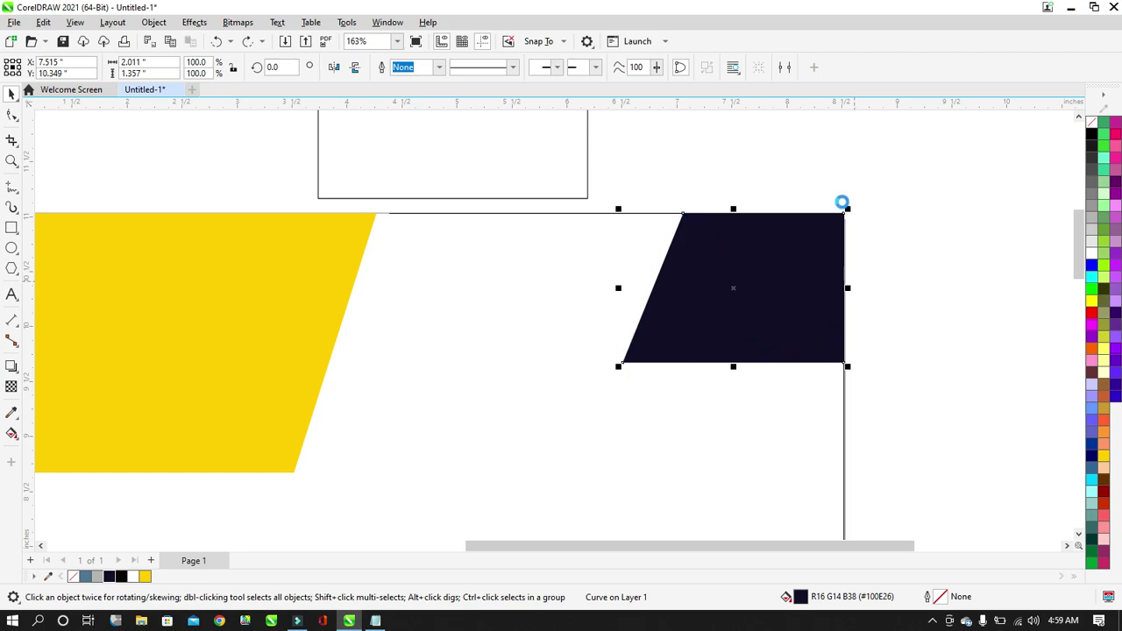
{"action": "left_click", "coordinate": [794, 166]}
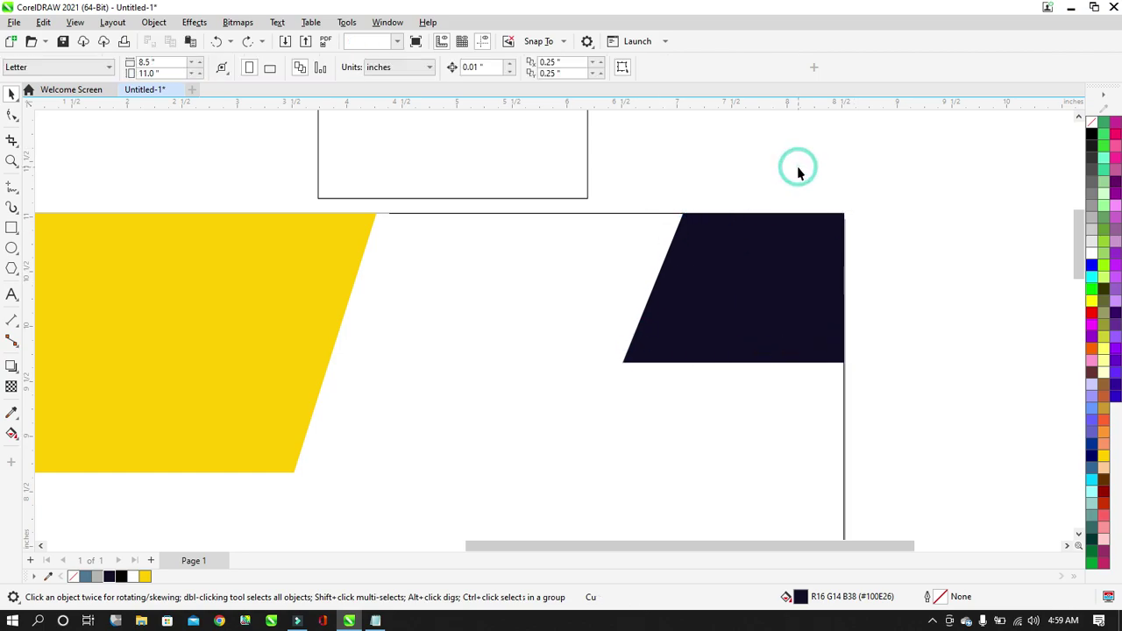
{"action": "right_click", "coordinate": [984, 165]}
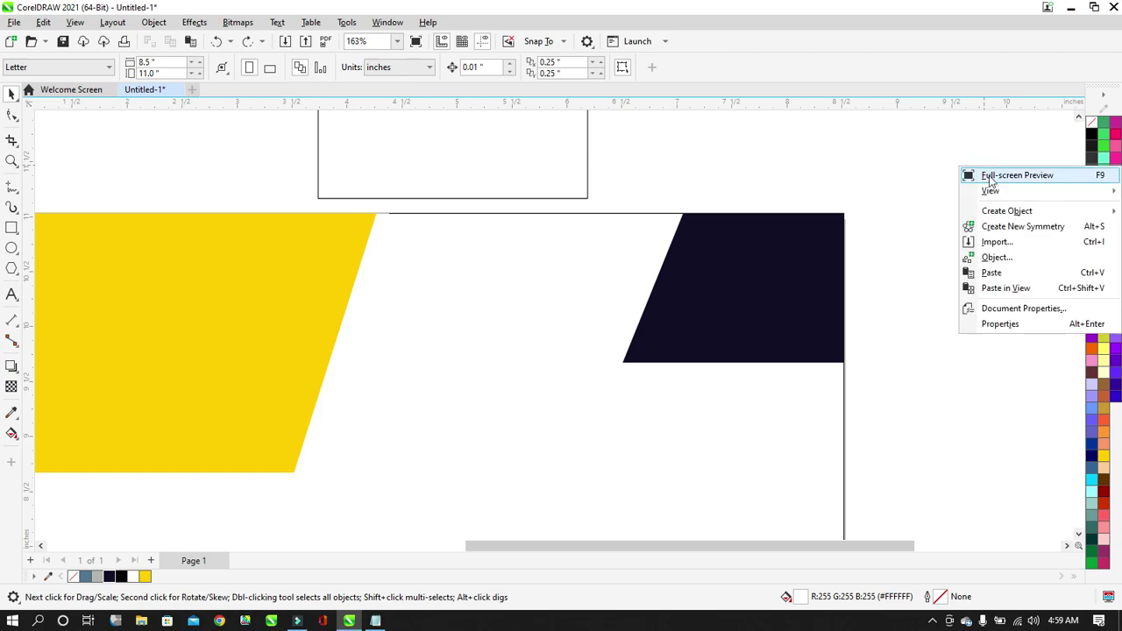
{"action": "left_click", "coordinate": [1005, 273]}
{"action": "left_click_drag", "start_coordinate": [744, 278], "coordinate": [679, 265]}
{"action": "left_click", "coordinate": [812, 270]}
{"action": "left_click", "coordinate": [634, 283]}
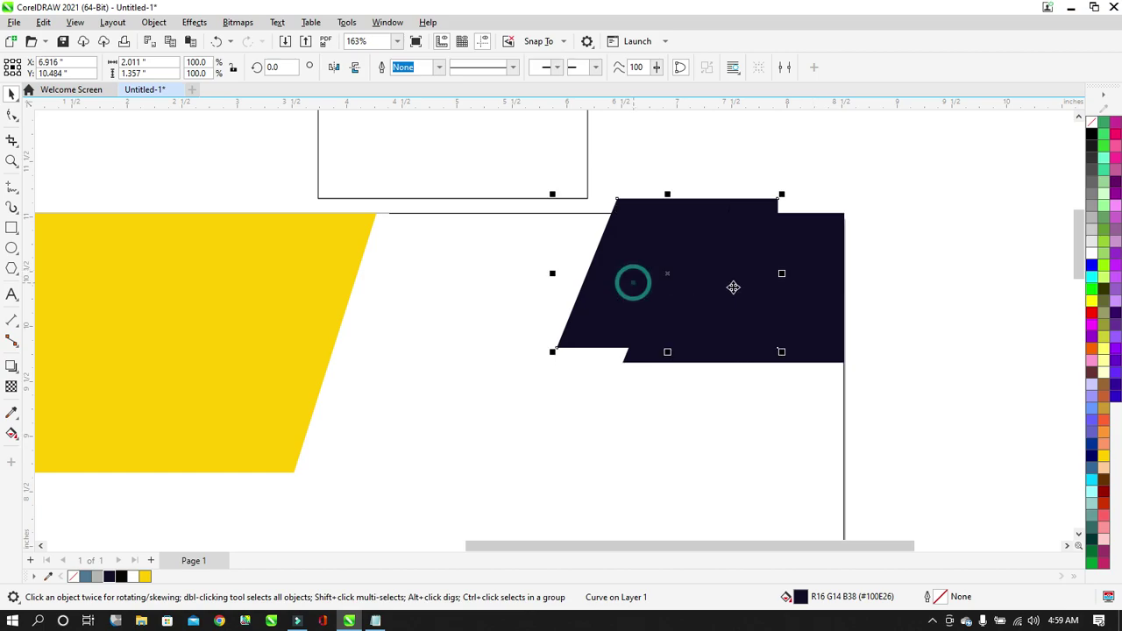
{"action": "key", "text": "ctrl+z"}
Nudge the top navy copy slightly left to X 7.465 in.
{"action": "left_click", "coordinate": [877, 301]}
{"action": "left_click", "coordinate": [798, 307]}
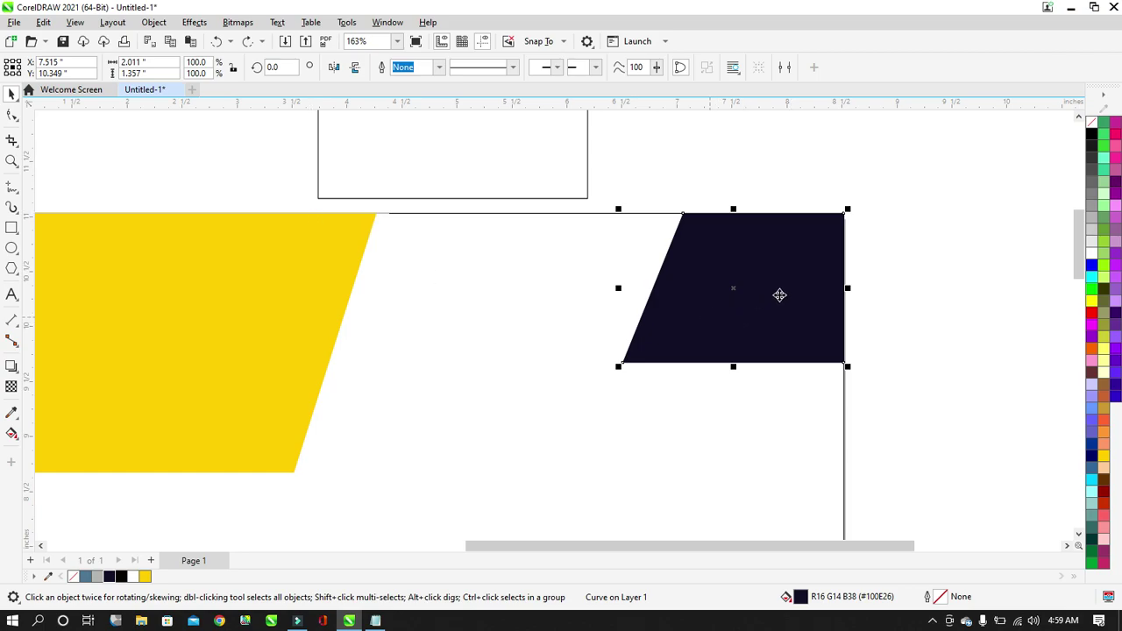
{"action": "key", "text": "Left"}
{"action": "key", "text": "Left"}
{"action": "key", "text": "Left"}
{"action": "key", "text": "Left"}
{"action": "key", "text": "Left"}
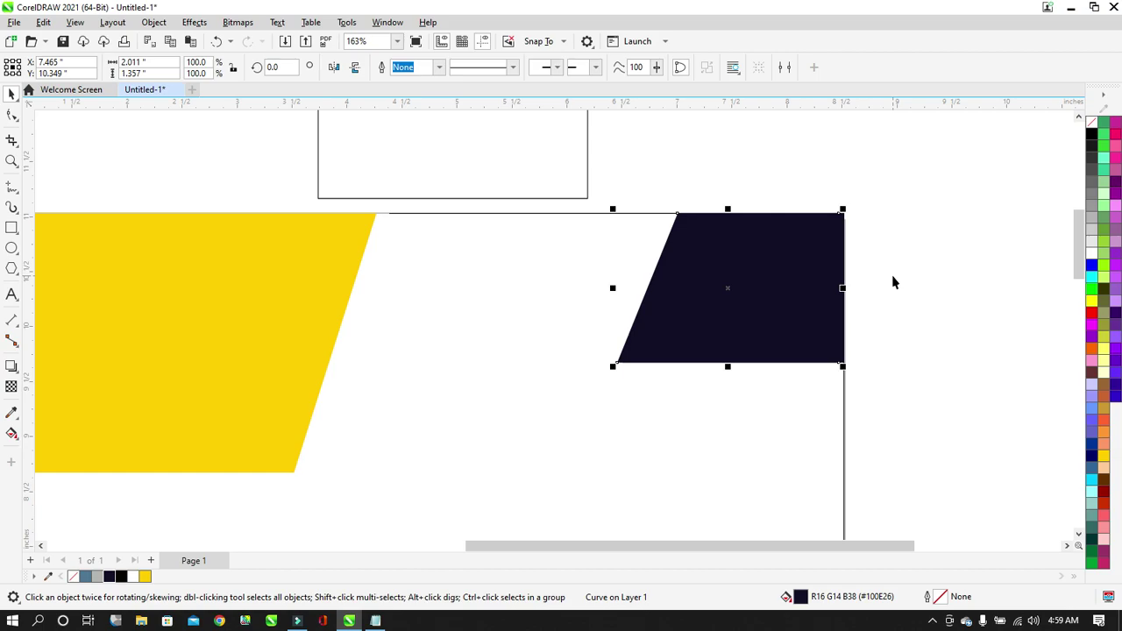
{"action": "left_click", "coordinate": [867, 271]}
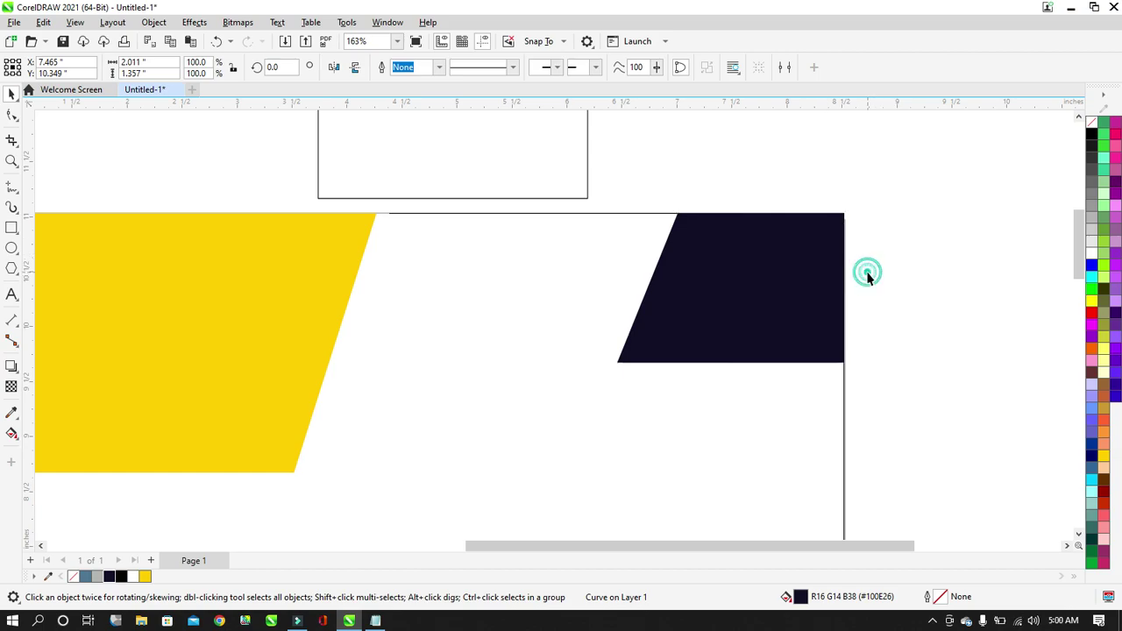
{"action": "left_click", "coordinate": [682, 269]}
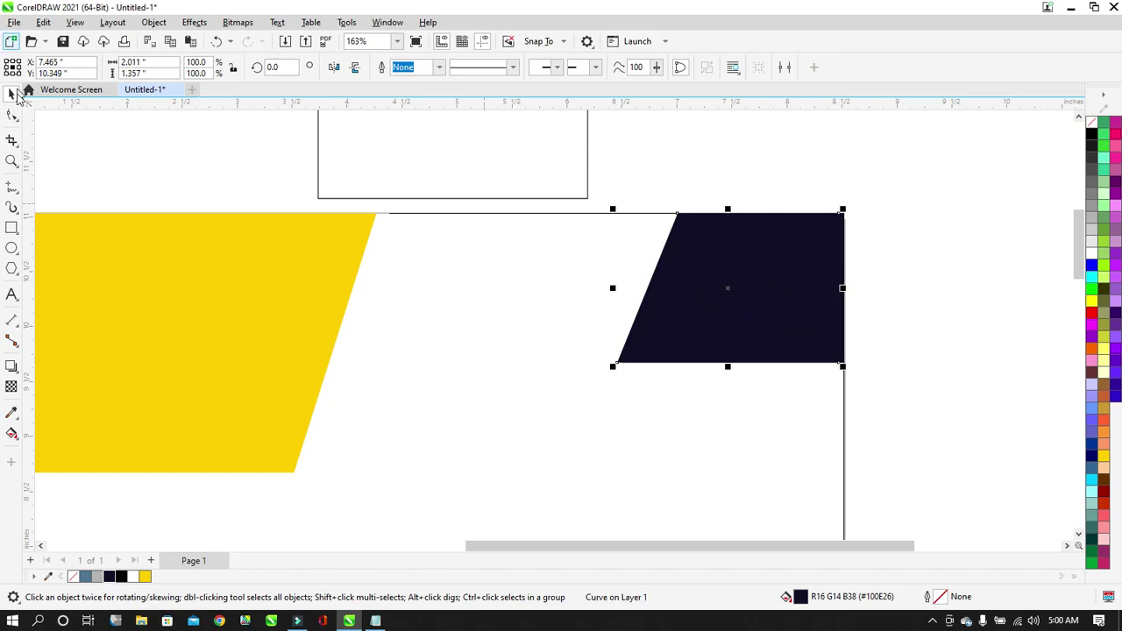
{"action": "left_click", "coordinate": [12, 115]}
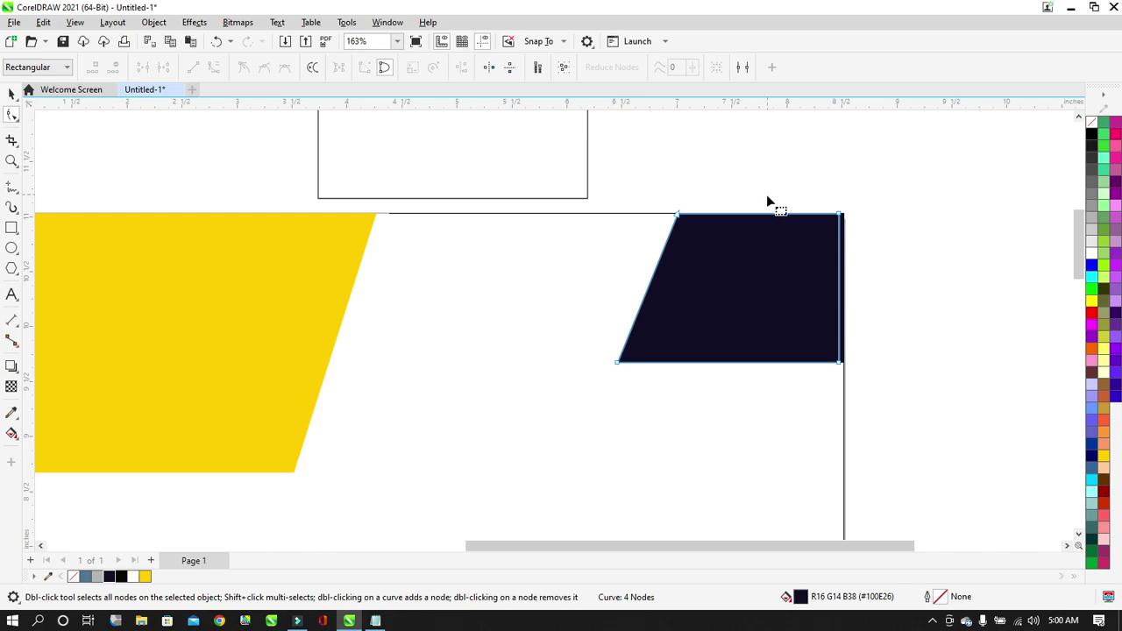
Move the copy's right-hand nodes left to reduce it to a thin slanted sliver.
{"action": "scroll", "coordinate": [767, 195], "scroll_direction": "up", "scroll_amount": 1}
{"action": "left_click_drag", "start_coordinate": [892, 199], "coordinate": [819, 458]}
{"action": "key", "text": "Left"}
{"action": "key", "text": "Left"}
{"action": "key", "text": "Left"}
{"action": "key", "text": "Left"}
{"action": "key", "text": "Left"}
{"action": "key", "text": "Left"}
{"action": "key", "text": "Left"}
{"action": "key", "text": "Left"}
{"action": "key", "text": "Left"}
{"action": "key", "text": "Left"}
{"action": "key", "text": "Left"}
{"action": "key", "text": "Left"}
{"action": "key", "text": "Left"}
{"action": "key", "text": "Left"}
{"action": "key", "text": "Left"}
{"action": "key", "text": "Left"}
{"action": "key", "text": "Left"}
{"action": "key", "text": "Left"}
{"action": "key", "text": "Left"}
{"action": "key", "text": "Left"}
{"action": "key", "text": "Left"}
{"action": "key", "text": "Left"}
{"action": "key", "text": "Left"}
{"action": "key", "text": "Left"}
{"action": "key", "text": "Left"}
{"action": "key", "text": "Left"}
{"action": "key", "text": "Left"}
{"action": "key", "text": "Left"}
{"action": "key", "text": "Left"}
{"action": "key", "text": "Left"}
{"action": "key", "text": "Left"}
{"action": "key", "text": "Left"}
{"action": "key", "text": "Left"}
{"action": "key", "text": "Left"}
{"action": "key", "text": "Left"}
{"action": "key", "text": "Left"}
{"action": "key", "text": "Left"}
{"action": "key", "text": "Left"}
{"action": "key", "text": "Left"}
{"action": "key", "text": "Left"}
{"action": "key", "text": "Left"}
{"action": "key", "text": "Left"}
{"action": "key", "text": "Left"}
{"action": "key", "text": "Left"}
{"action": "key", "text": "Left"}
{"action": "key", "text": "Left"}
{"action": "key", "text": "Left"}
{"action": "key", "text": "Left"}
{"action": "key", "text": "Left"}
{"action": "key", "text": "Left"}
{"action": "key", "text": "Left"}
{"action": "key", "text": "Left"}
{"action": "key", "text": "Left"}
{"action": "key", "text": "Left"}
{"action": "key", "text": "Left"}
{"action": "key", "text": "Left"}
{"action": "key", "text": "Left"}
{"action": "key", "text": "Left"}
{"action": "key", "text": "Left"}
{"action": "key", "text": "Left"}
{"action": "key", "text": "Left"}
{"action": "key", "text": "Left"}
{"action": "key", "text": "Left"}
{"action": "key", "text": "Left"}
{"action": "key", "text": "Left"}
{"action": "key", "text": "Left"}
{"action": "left_click_drag", "start_coordinate": [717, 401], "coordinate": [630, 448]}
{"action": "key", "text": "Left"}
{"action": "key", "text": "Left"}
{"action": "key", "text": "Left"}
{"action": "key", "text": "Left"}
{"action": "key", "text": "Left"}
{"action": "key", "text": "Left"}
{"action": "key", "text": "Left"}
{"action": "key", "text": "Left"}
{"action": "key", "text": "Left"}
{"action": "key", "text": "Left"}
{"action": "key", "text": "Left"}
{"action": "key", "text": "Left"}
{"action": "key", "text": "Left"}
{"action": "key", "text": "Left"}
{"action": "key", "text": "Left"}
{"action": "key", "text": "Left"}
{"action": "key", "text": "Left"}
{"action": "key", "text": "Left"}
{"action": "key", "text": "Left"}
{"action": "key", "text": "Left"}
{"action": "key", "text": "Left"}
{"action": "key", "text": "Left"}
{"action": "key", "text": "Left"}
{"action": "key", "text": "Left"}
{"action": "key", "text": "Left"}
{"action": "key", "text": "Left"}
{"action": "key", "text": "Left"}
{"action": "key", "text": "Left"}
{"action": "key", "text": "Left"}
{"action": "key", "text": "Left"}
{"action": "key", "text": "Left"}
{"action": "key", "text": "Left"}
{"action": "key", "text": "Left"}
{"action": "key", "text": "Left"}
{"action": "key", "text": "Left"}
{"action": "key", "text": "Left"}
{"action": "key", "text": "Left"}
{"action": "key", "text": "Left"}
{"action": "key", "text": "Left"}
{"action": "key", "text": "Left"}
{"action": "key", "text": "Left"}
{"action": "key", "text": "Left"}
{"action": "key", "text": "Left"}
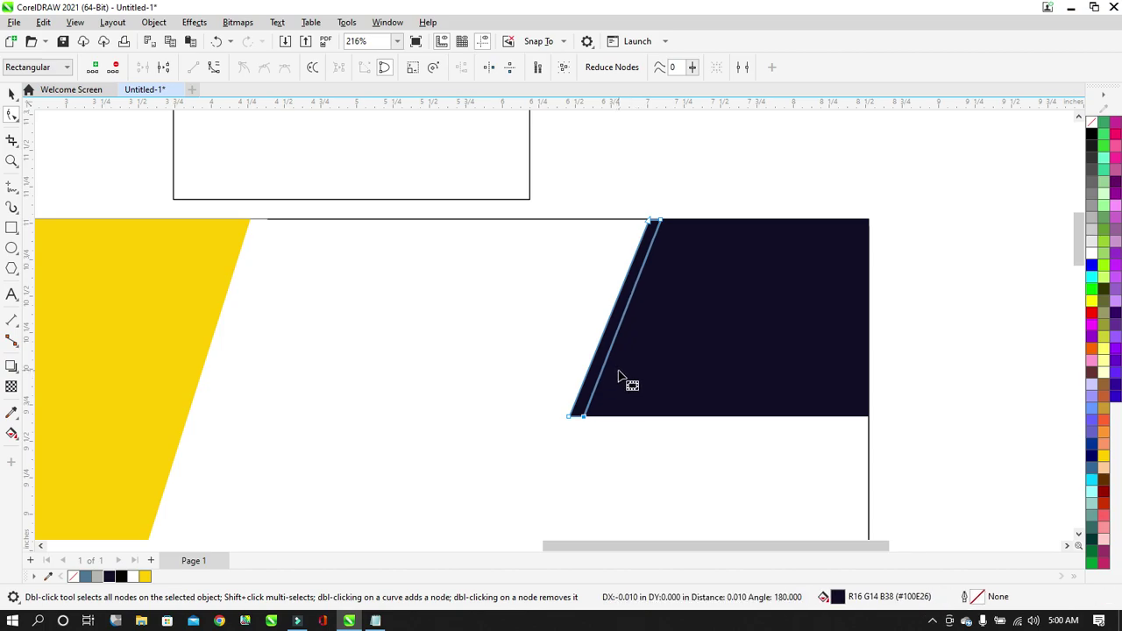
{"action": "key", "text": "Left"}
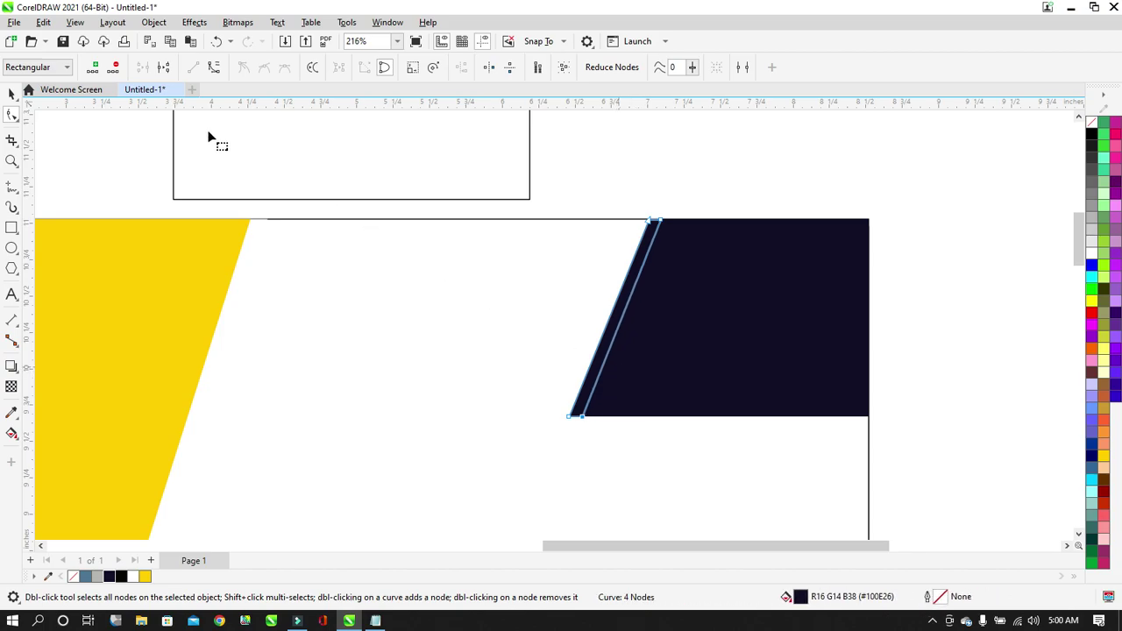
Colour the 0.631 × 1.357 in sliver black, then select its top-right and bottom corner nodes.
{"action": "left_click", "coordinate": [11, 94]}
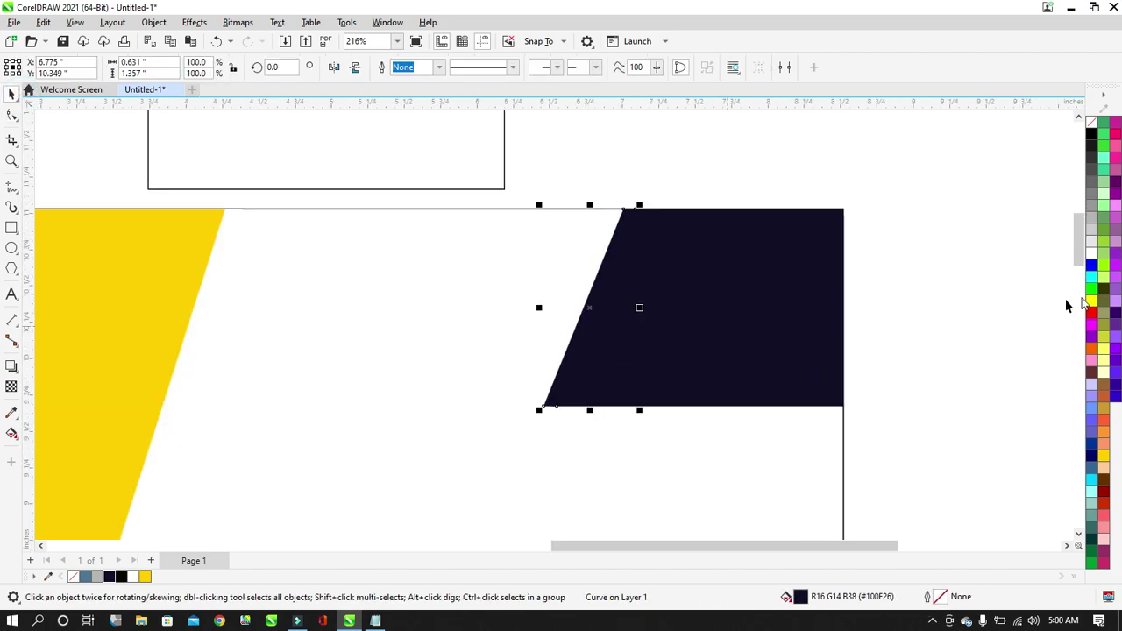
{"action": "right_click", "coordinate": [1091, 136]}
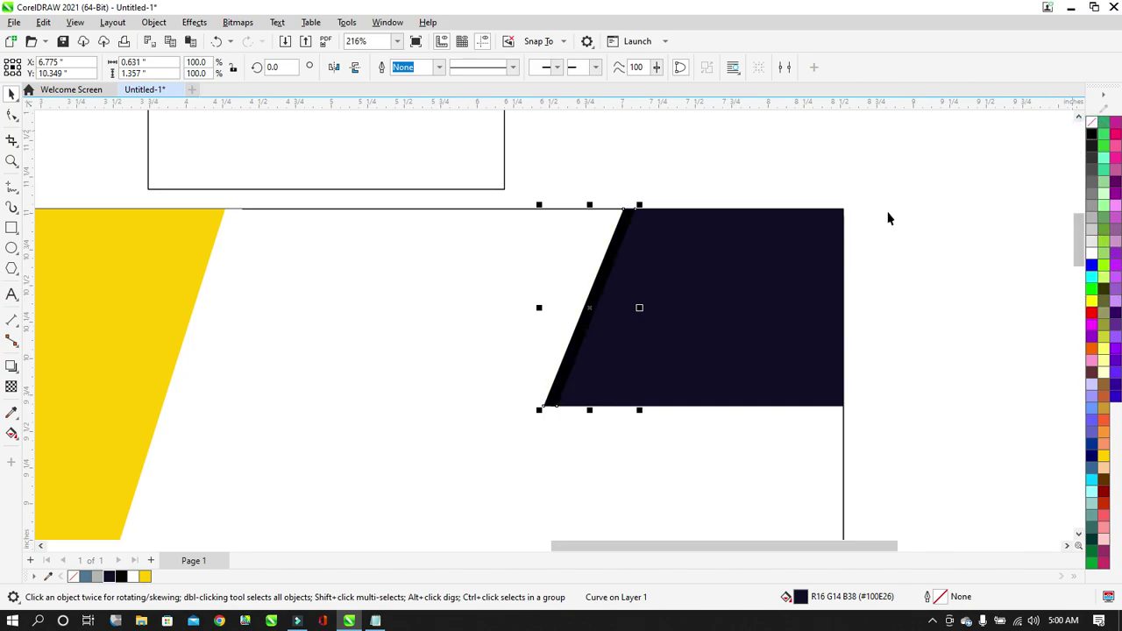
{"action": "scroll", "coordinate": [627, 319], "scroll_direction": "up", "scroll_amount": 2}
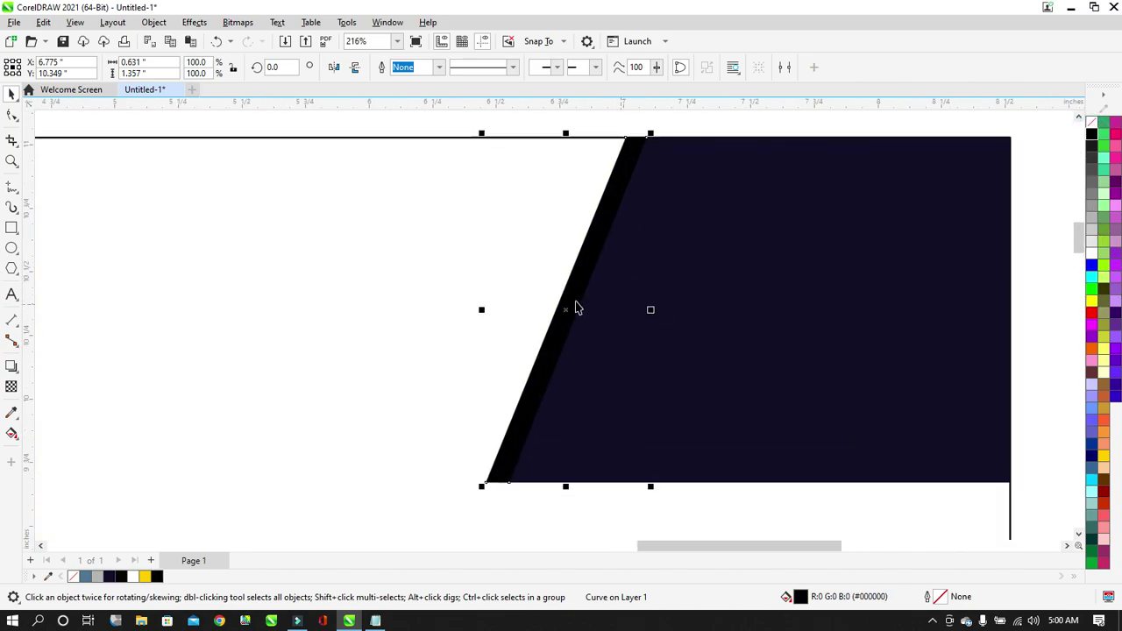
{"action": "left_click_drag", "start_coordinate": [483, 312], "coordinate": [490, 322]}
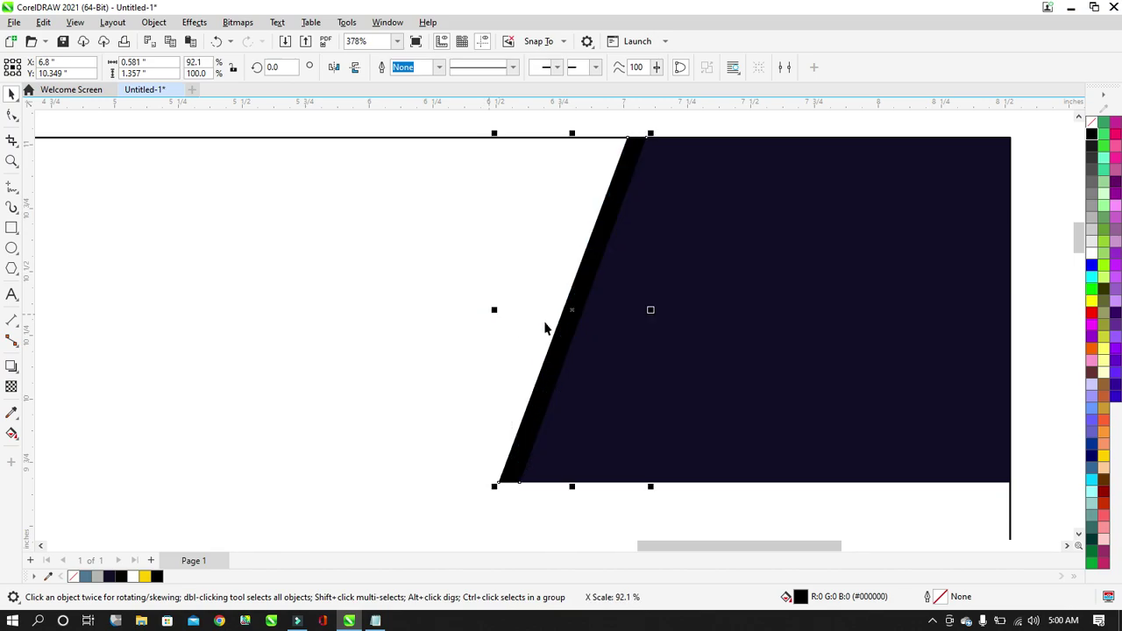
{"action": "key", "text": "ctrl+z"}
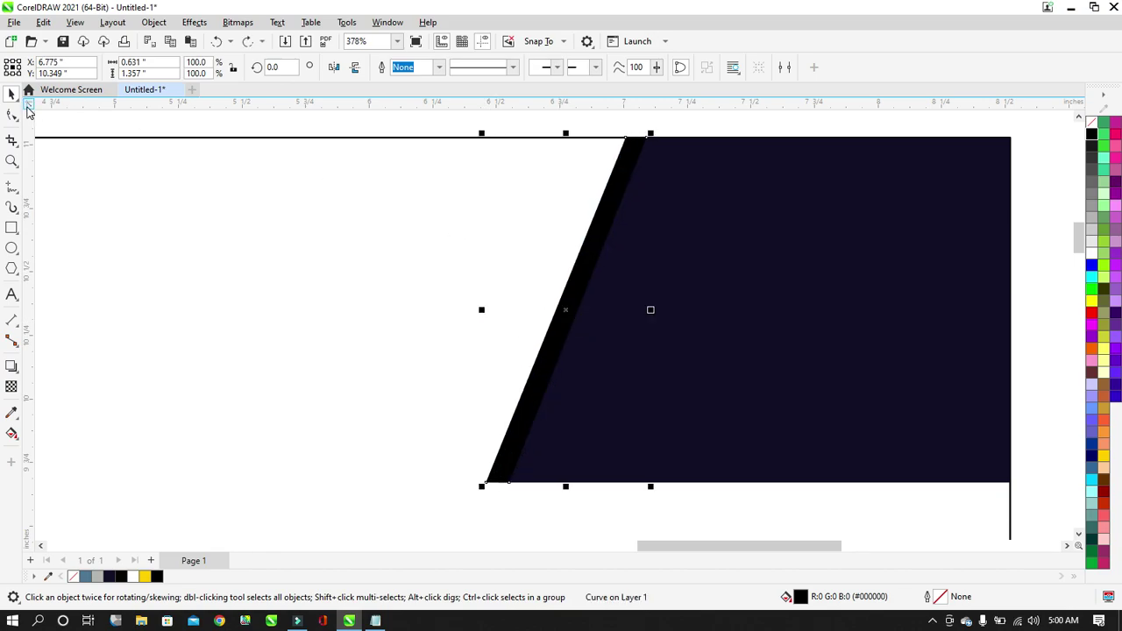
{"action": "left_click", "coordinate": [14, 117]}
{"action": "left_click_drag", "start_coordinate": [679, 130], "coordinate": [643, 167]}
{"action": "left_click_drag", "start_coordinate": [550, 467], "coordinate": [501, 501]}
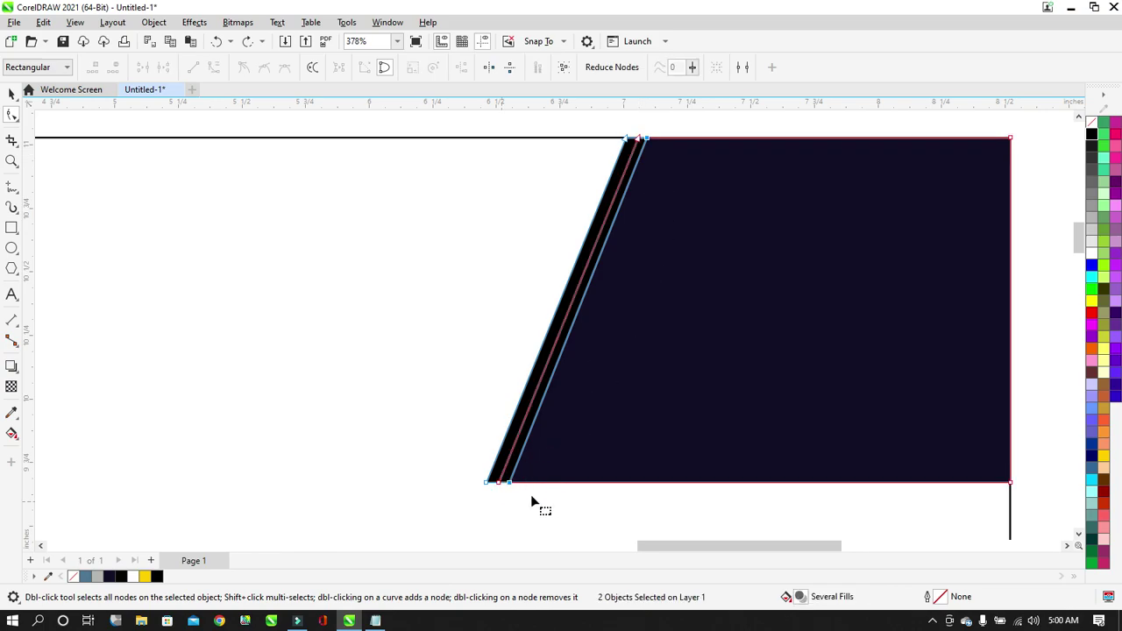
Shift the black stripe left to open a white gap, and pull its right nodes in to thin it.
{"action": "left_click", "coordinate": [10, 95]}
{"action": "left_click", "coordinate": [606, 120]}
{"action": "left_click", "coordinate": [618, 172]}
{"action": "left_click_drag", "start_coordinate": [618, 171], "coordinate": [568, 177]}
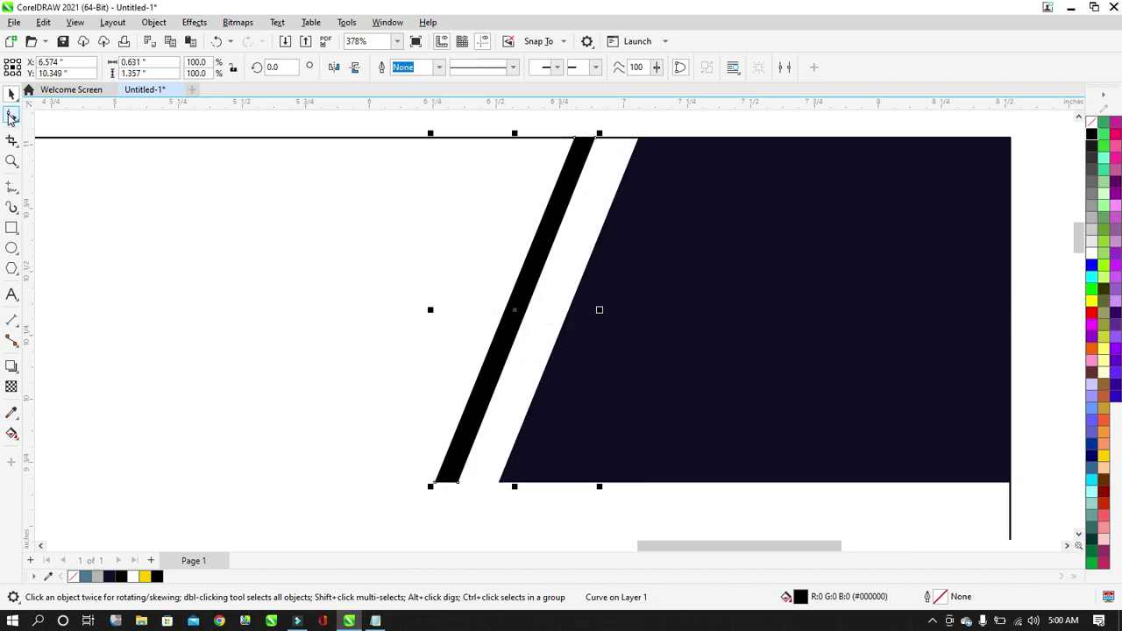
{"action": "left_click", "coordinate": [11, 116]}
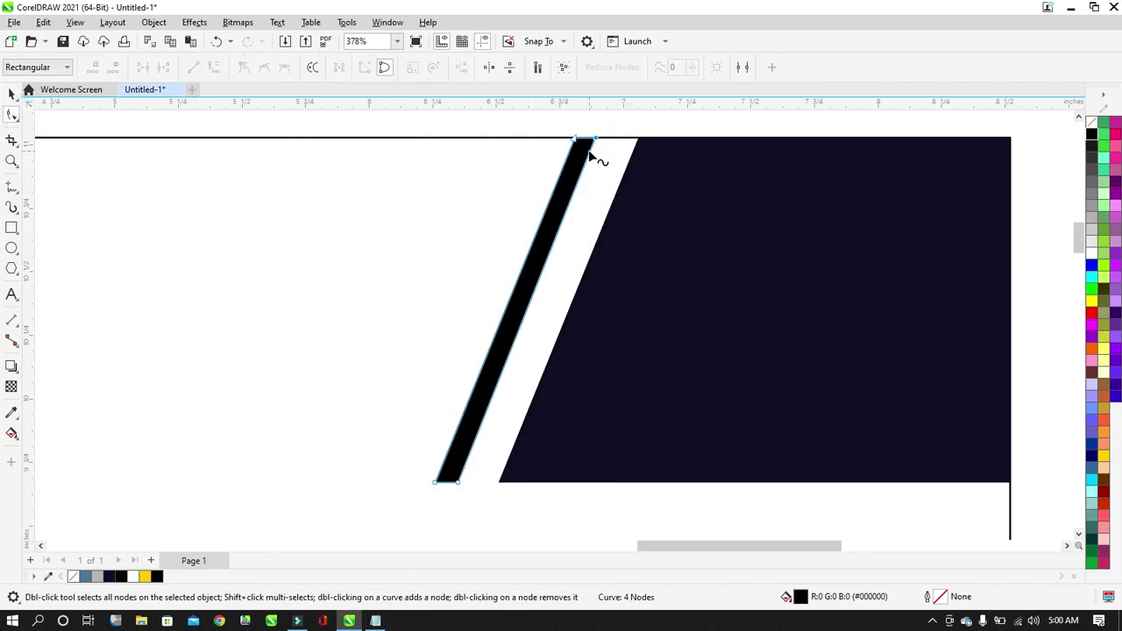
{"action": "left_click_drag", "start_coordinate": [446, 498], "coordinate": [446, 498]}
{"action": "key", "text": "Left"}
{"action": "key", "text": "Left"}
{"action": "key", "text": "Left"}
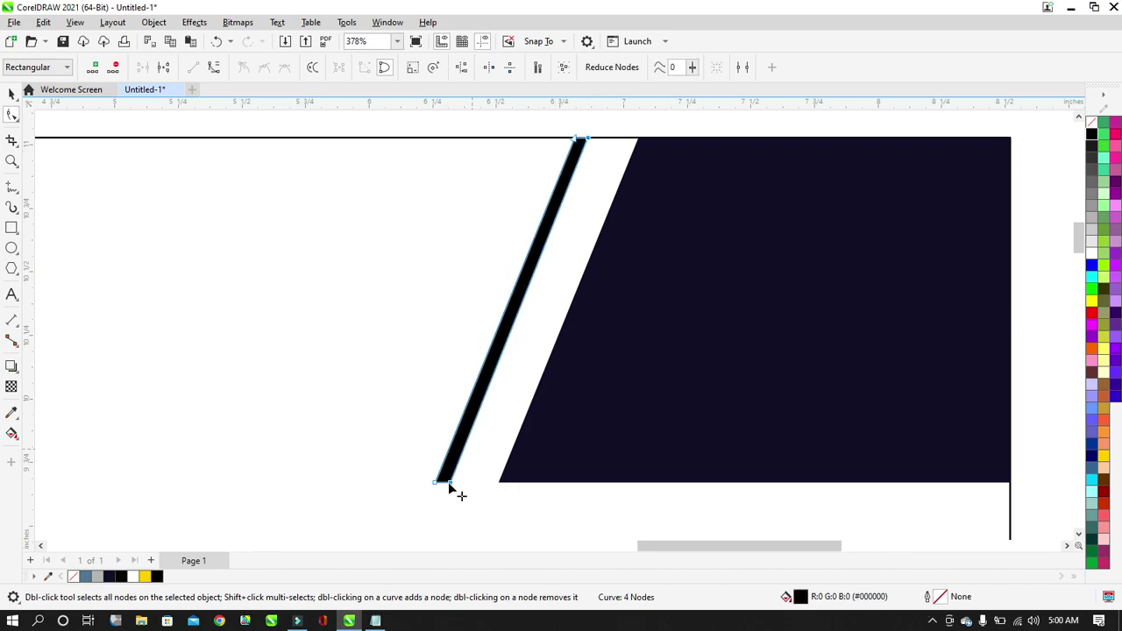
Lower the stripe's bottom nodes one nudge, leaving a 0.601 × 1.357 in sliver parallel to the navy edge.
{"action": "left_click", "coordinate": [11, 96]}
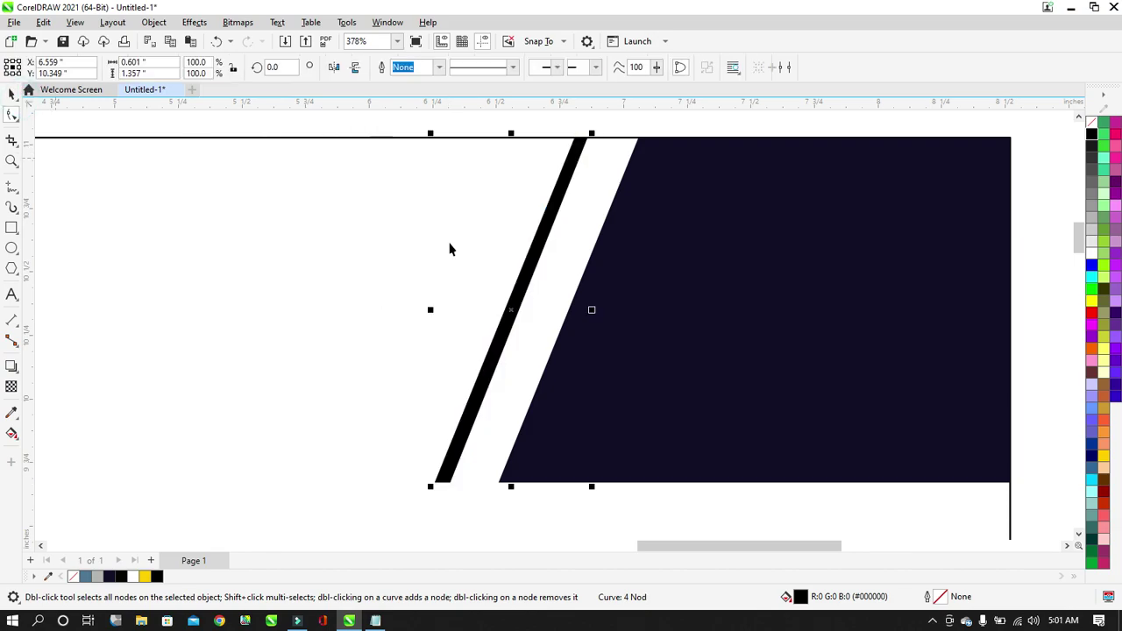
{"action": "scroll", "coordinate": [614, 192], "scroll_direction": "down", "scroll_amount": 2}
{"action": "scroll", "coordinate": [628, 241], "scroll_direction": "up", "scroll_amount": 2}
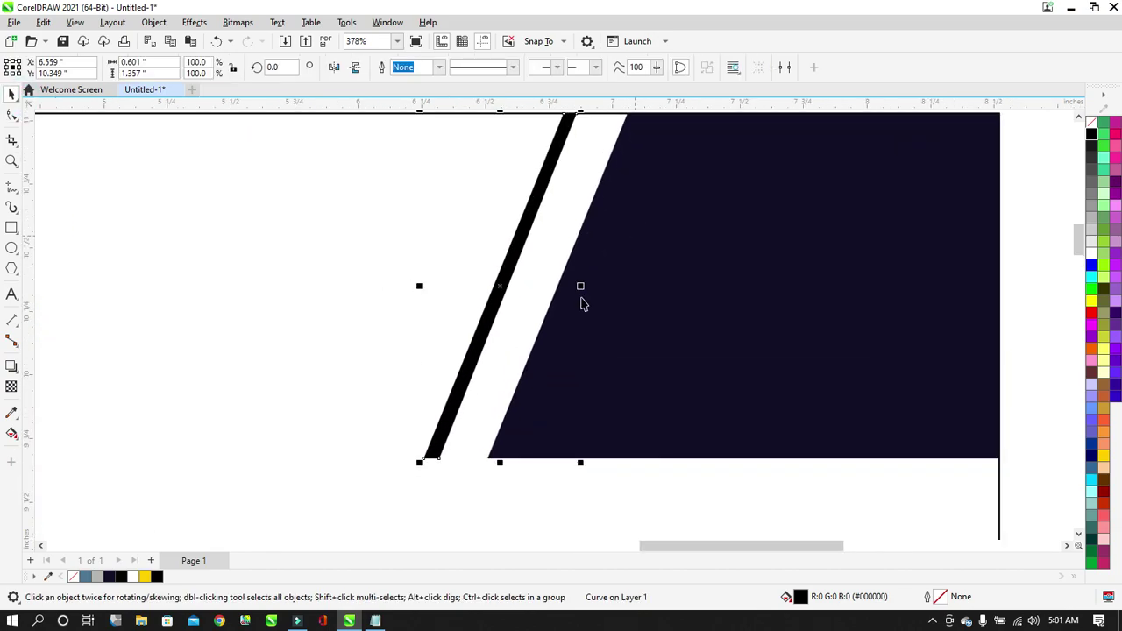
{"action": "scroll", "coordinate": [546, 362], "scroll_direction": "up", "scroll_amount": 3}
{"action": "scroll", "coordinate": [516, 394], "scroll_direction": "down", "scroll_amount": 3}
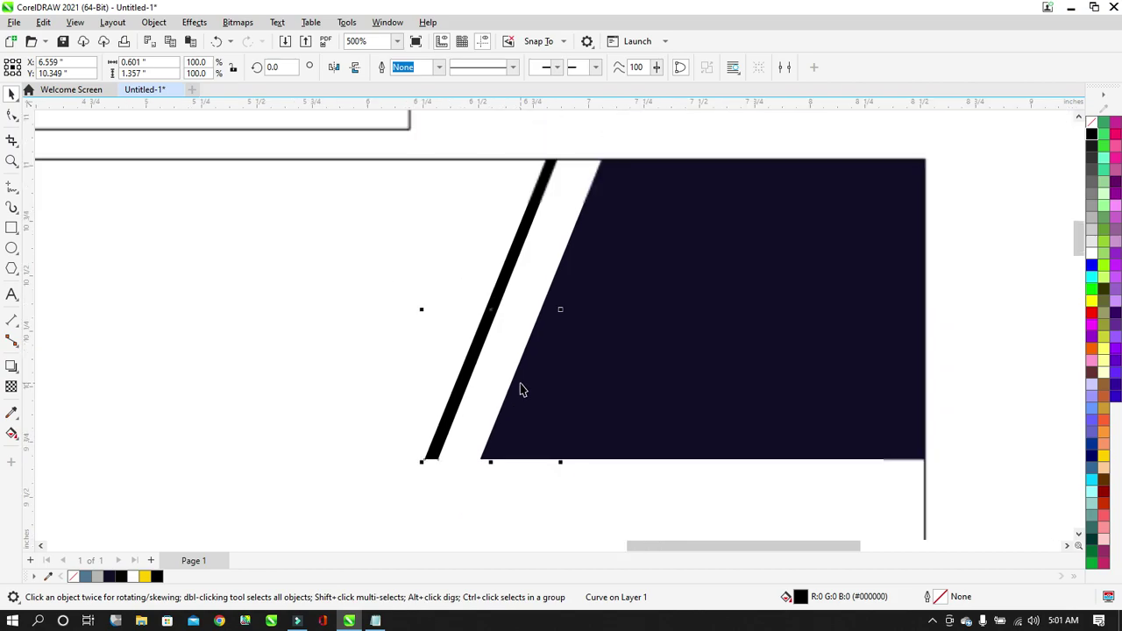
{"action": "scroll", "coordinate": [479, 421], "scroll_direction": "up", "scroll_amount": 1}
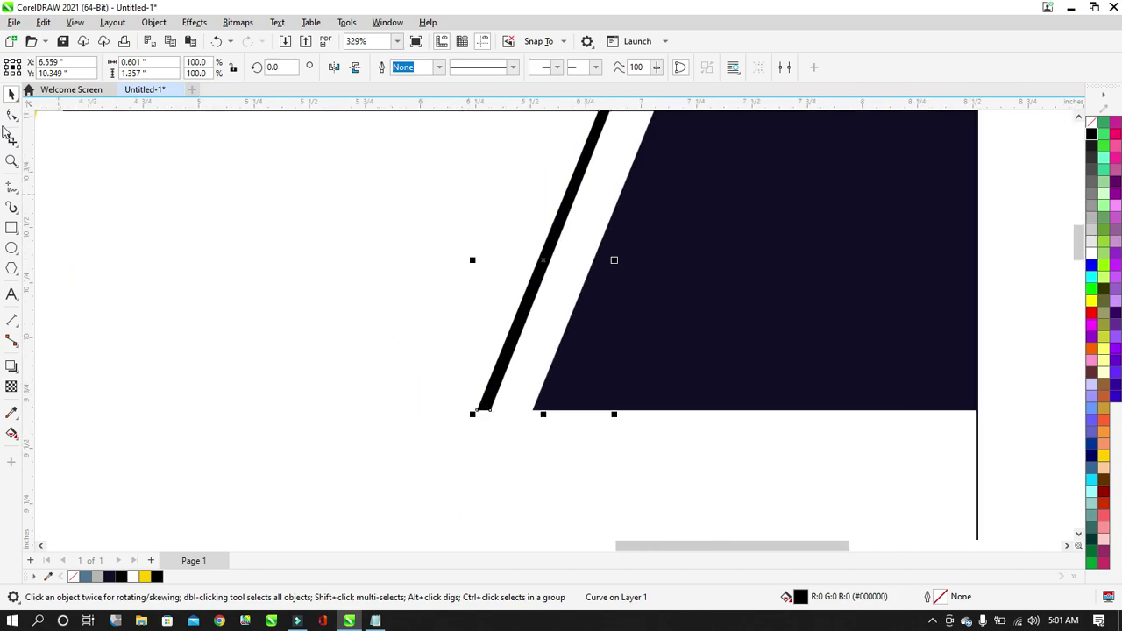
{"action": "left_click", "coordinate": [13, 116]}
{"action": "scroll", "coordinate": [478, 386], "scroll_direction": "down", "scroll_amount": 1}
{"action": "scroll", "coordinate": [483, 401], "scroll_direction": "up", "scroll_amount": 2}
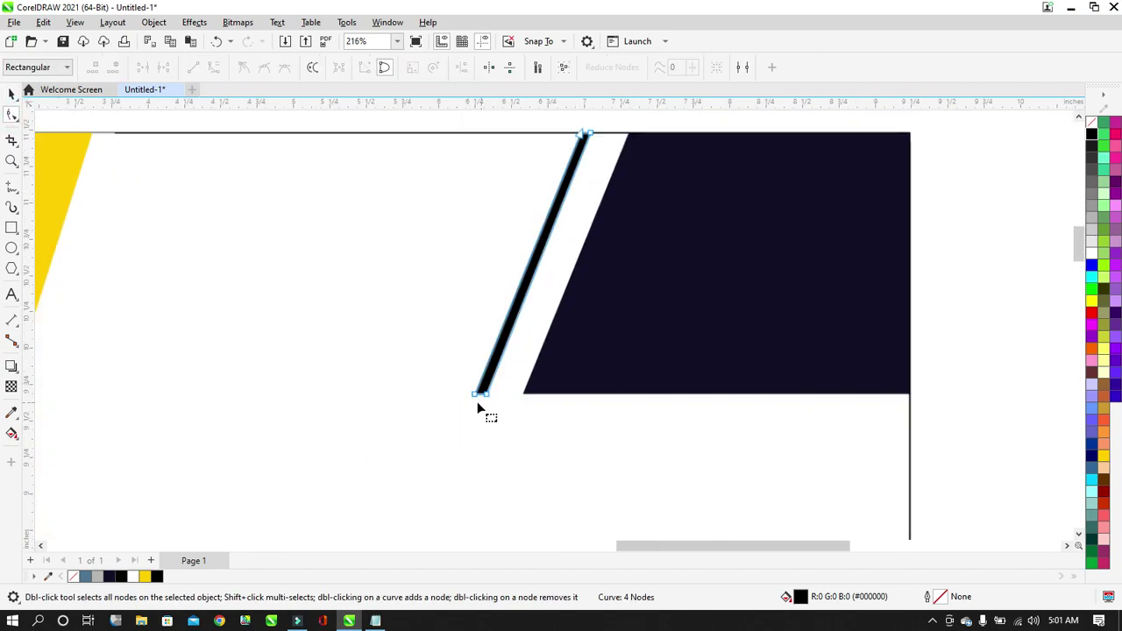
{"action": "left_click_drag", "start_coordinate": [446, 376], "coordinate": [496, 413]}
{"action": "key", "text": "Down"}
{"action": "key", "text": "Down"}
{"action": "key", "text": "Down"}
{"action": "key", "text": "Down"}
{"action": "key", "text": "Down"}
{"action": "key", "text": "Down"}
{"action": "key", "text": "Down"}
{"action": "key", "text": "Down"}
{"action": "key", "text": "Down"}
{"action": "key", "text": "Down"}
{"action": "key", "text": "Down"}
{"action": "key", "text": "Down"}
{"action": "key", "text": "Down"}
{"action": "key", "text": "Down"}
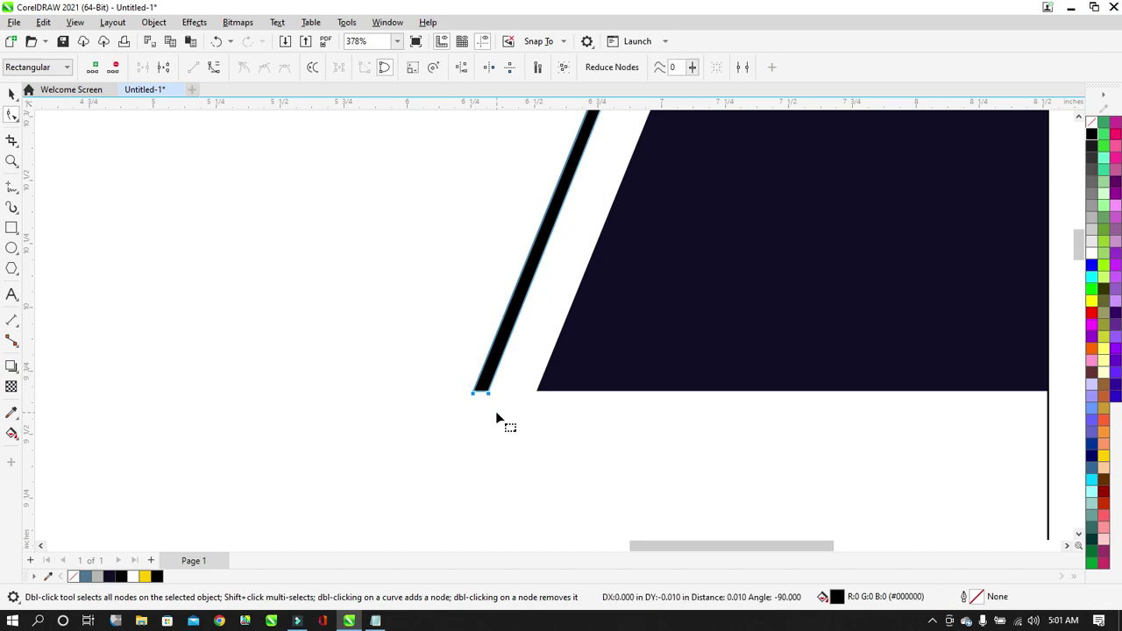
{"action": "key", "text": "Down"}
{"action": "key", "text": "Down"}
{"action": "key", "text": "Down"}
{"action": "key", "text": "ctrl+z"}
{"action": "scroll", "coordinate": [524, 383], "scroll_direction": "down", "scroll_amount": 2}
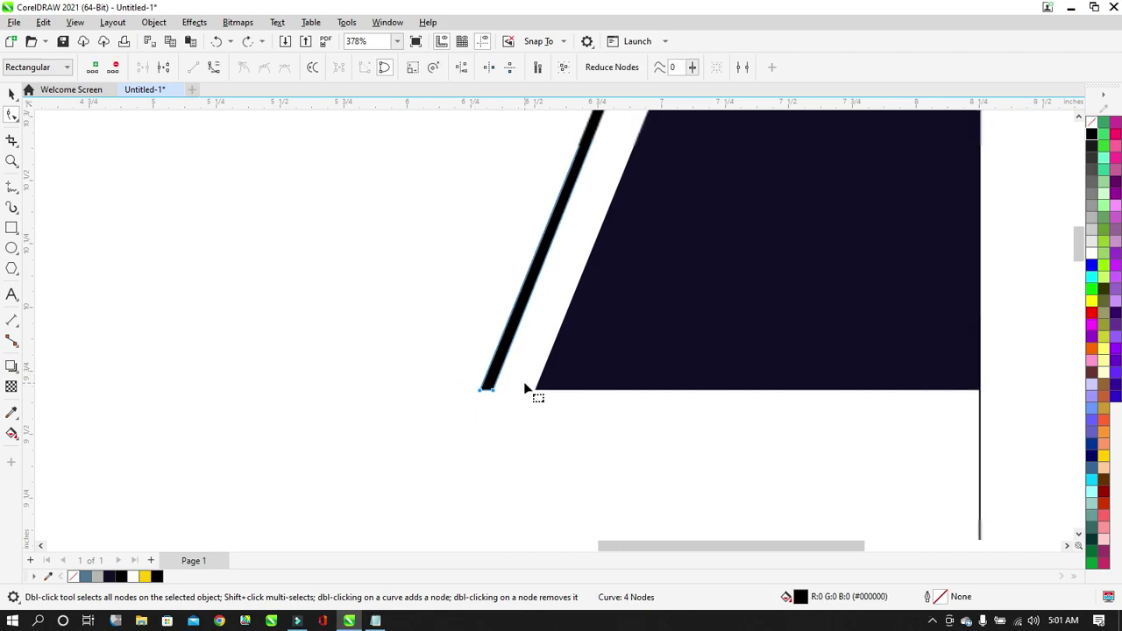
{"action": "scroll", "coordinate": [505, 402], "scroll_direction": "up", "scroll_amount": 1}
{"action": "left_click", "coordinate": [11, 94]}
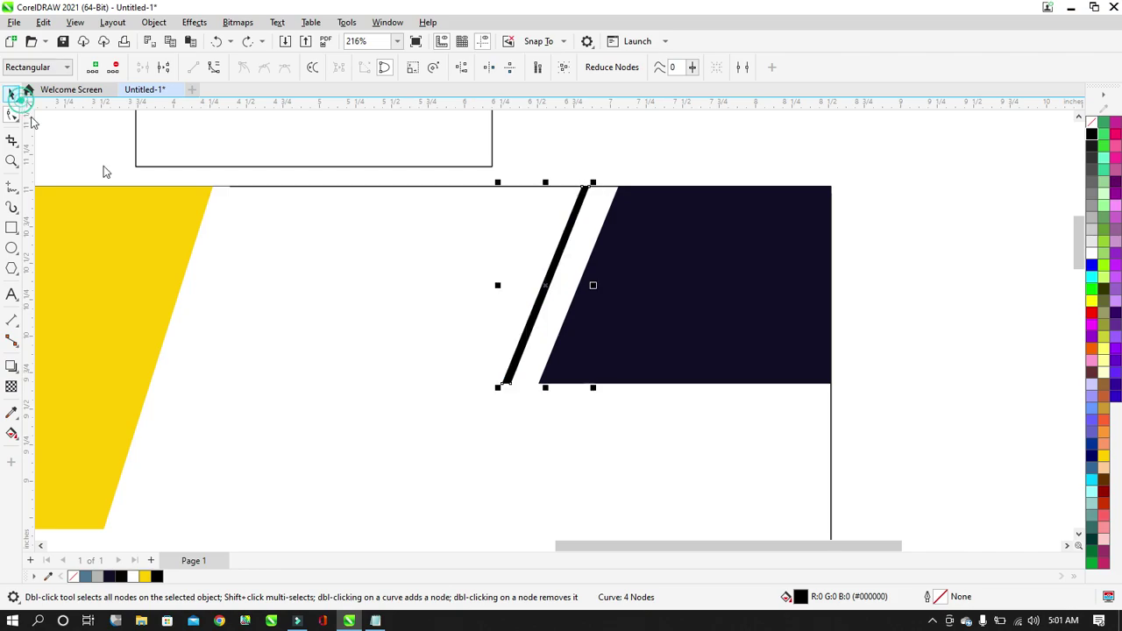
{"action": "left_click_drag", "start_coordinate": [498, 389], "coordinate": [463, 461]}
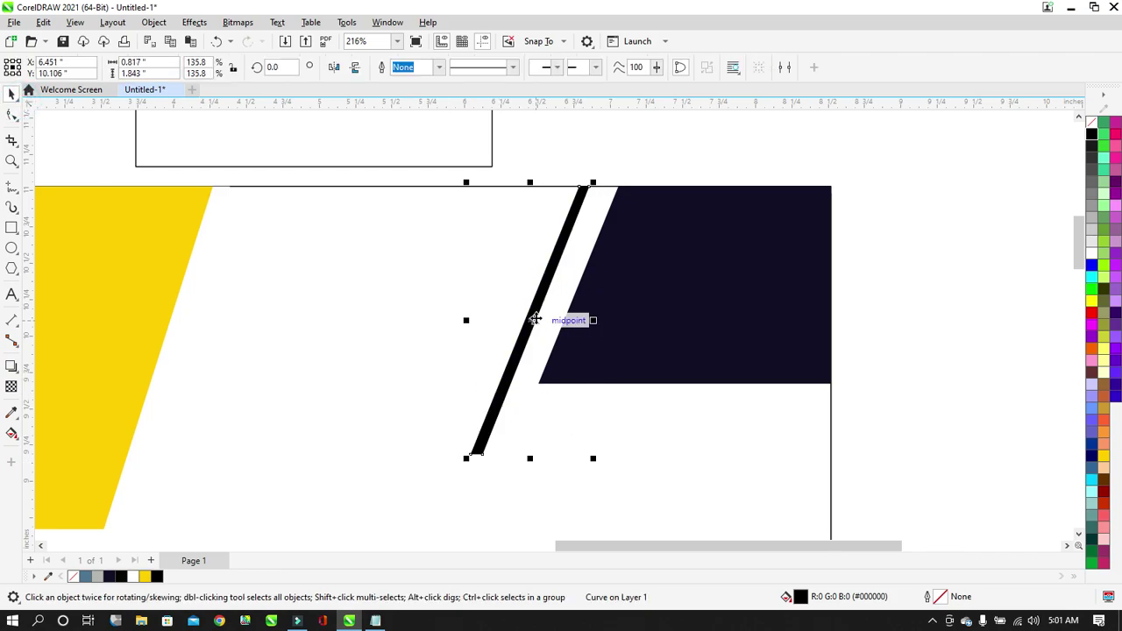
{"action": "key", "text": "Right"}
{"action": "key", "text": "Right"}
{"action": "key", "text": "Right"}
{"action": "key", "text": "Right"}
{"action": "key", "text": "Right"}
{"action": "key", "text": "Right"}
{"action": "key", "text": "Right"}
{"action": "key", "text": "Right"}
{"action": "key", "text": "Right"}
{"action": "key", "text": "Right"}
{"action": "key", "text": "Right"}
{"action": "key", "text": "Right"}
{"action": "key", "text": "Right"}
{"action": "key", "text": "Right"}
{"action": "key", "text": "Right"}
{"action": "key", "text": "Right"}
{"action": "key", "text": "Right"}
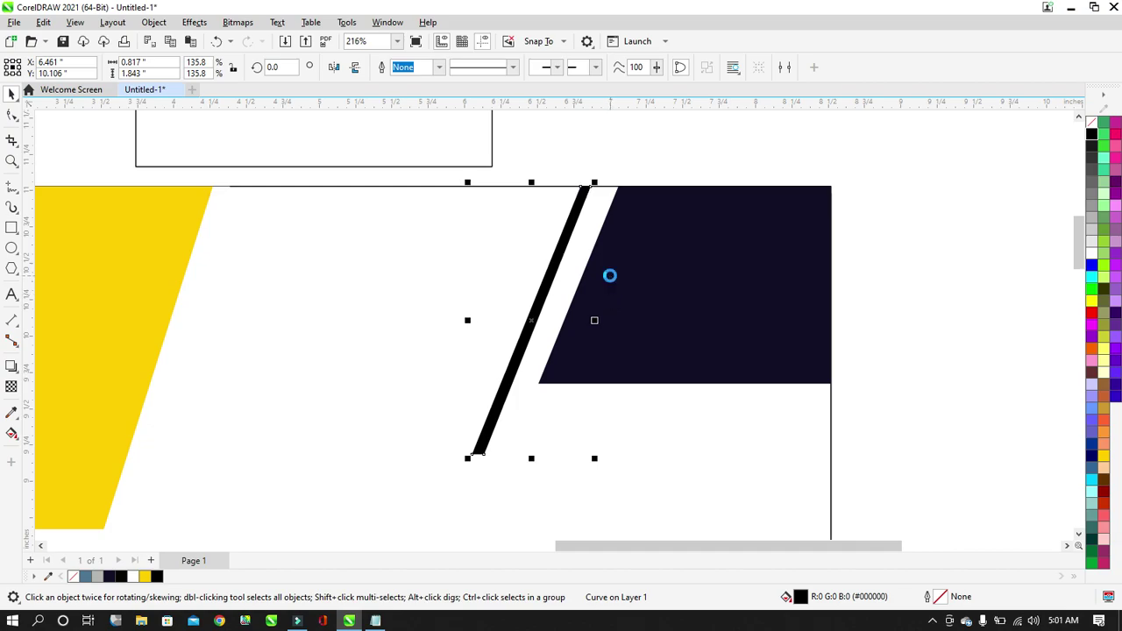
{"action": "key", "text": "Right"}
{"action": "key", "text": "Right"}
{"action": "key", "text": "Right"}
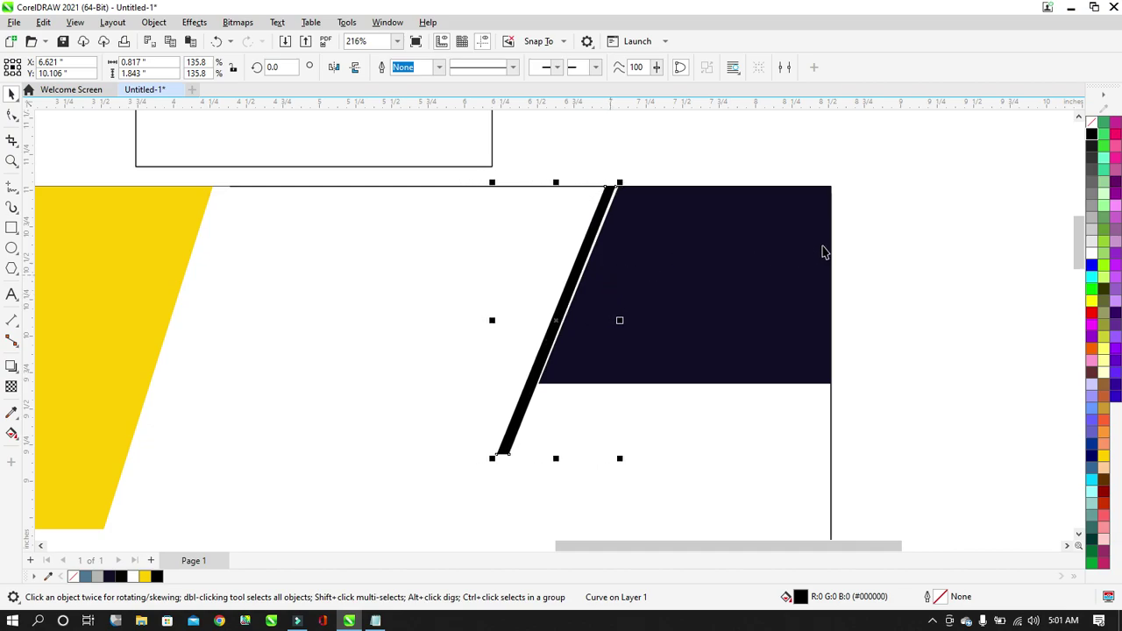
{"action": "left_click", "coordinate": [859, 250]}
{"action": "scroll", "coordinate": [529, 263], "scroll_direction": "up", "scroll_amount": 1}
{"action": "scroll", "coordinate": [592, 304], "scroll_direction": "up", "scroll_amount": 2}
{"action": "scroll", "coordinate": [612, 326], "scroll_direction": "up", "scroll_amount": 3}
{"action": "scroll", "coordinate": [612, 326], "scroll_direction": "down", "scroll_amount": 4}
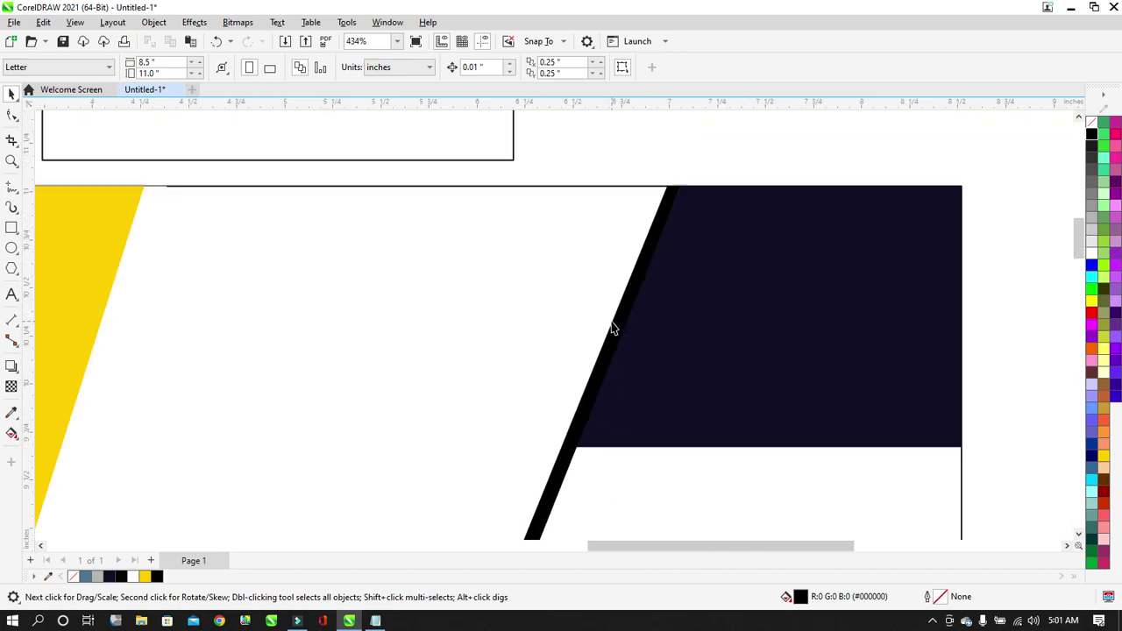
{"action": "scroll", "coordinate": [646, 261], "scroll_direction": "up", "scroll_amount": 12}
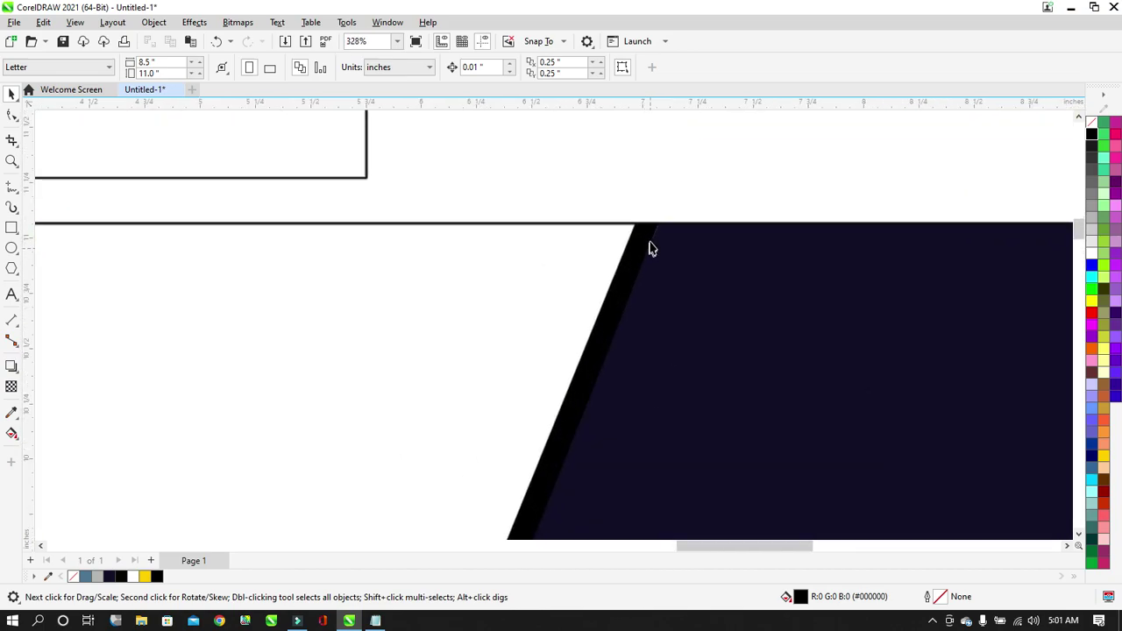
{"action": "scroll", "coordinate": [662, 217], "scroll_direction": "up", "scroll_amount": 8}
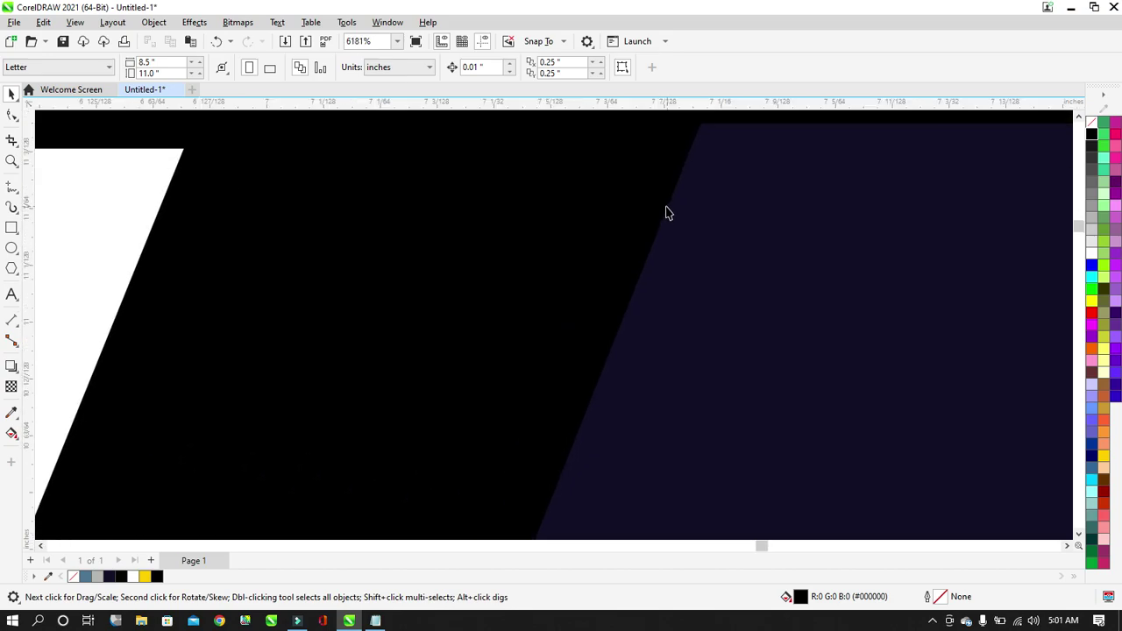
{"action": "scroll", "coordinate": [638, 246], "scroll_direction": "down", "scroll_amount": 20}
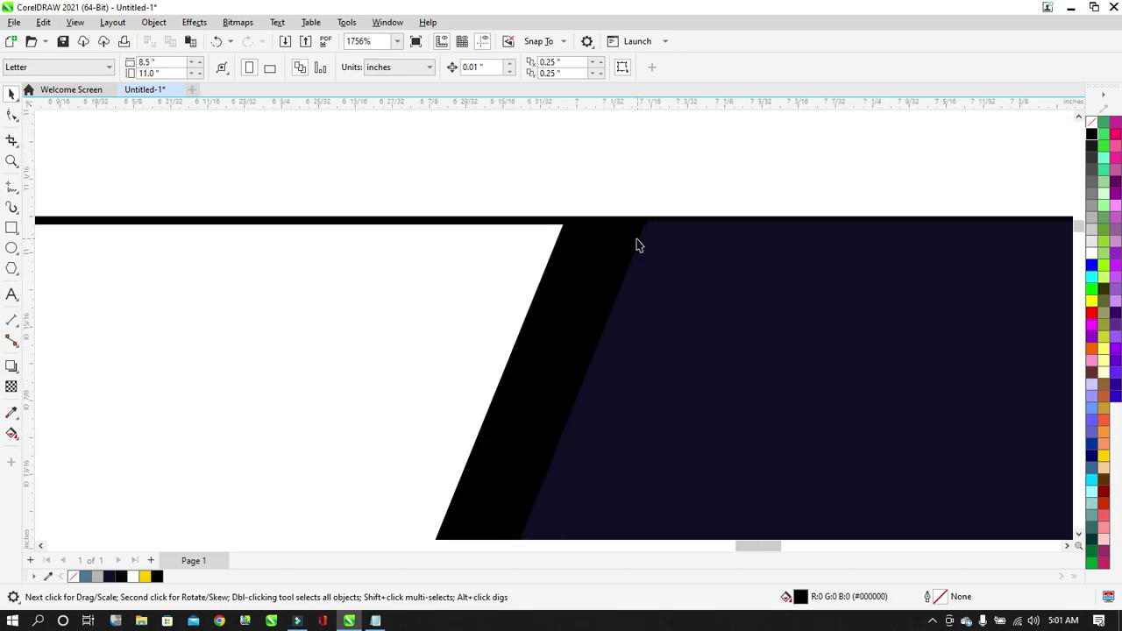
{"action": "scroll", "coordinate": [605, 314], "scroll_direction": "down", "scroll_amount": 4}
{"action": "scroll", "coordinate": [611, 311], "scroll_direction": "up", "scroll_amount": 2}
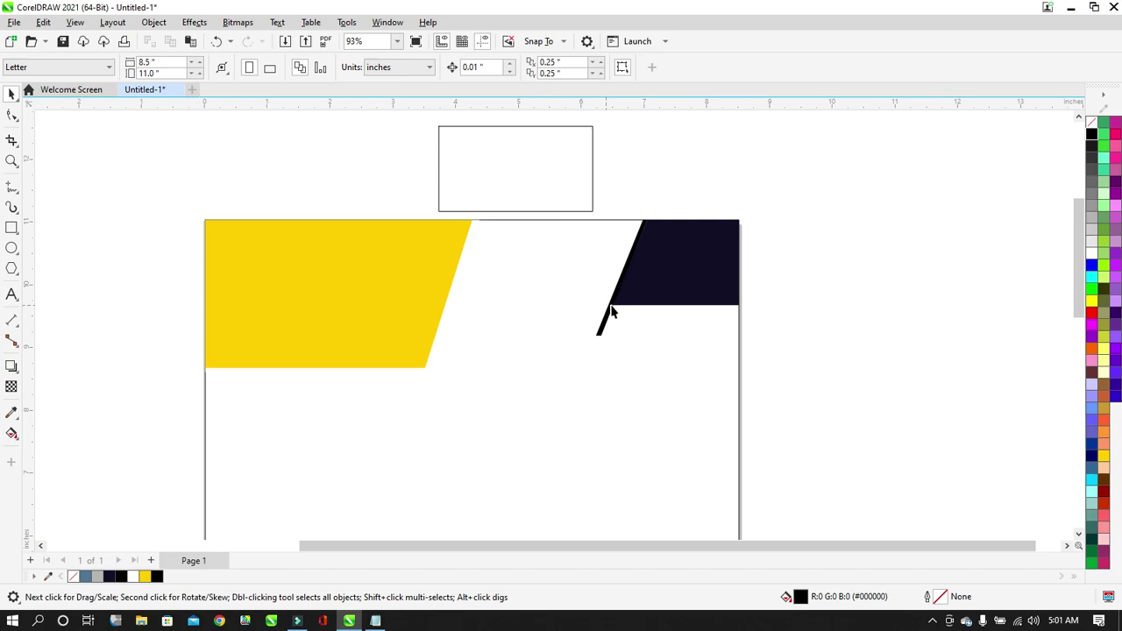
{"action": "scroll", "coordinate": [611, 315], "scroll_direction": "up", "scroll_amount": 1}
Stretch the black stripe down below the navy block and shift its bottom end slightly left.
{"action": "left_click", "coordinate": [599, 332]}
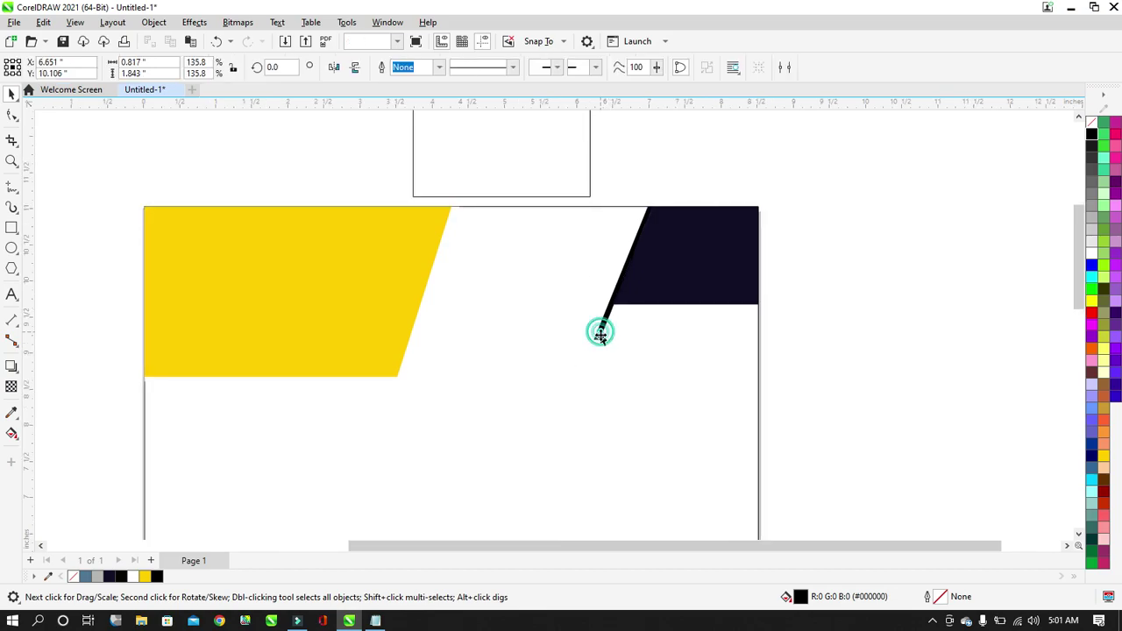
{"action": "left_click_drag", "start_coordinate": [624, 347], "coordinate": [616, 379]}
{"action": "left_click", "coordinate": [805, 314]}
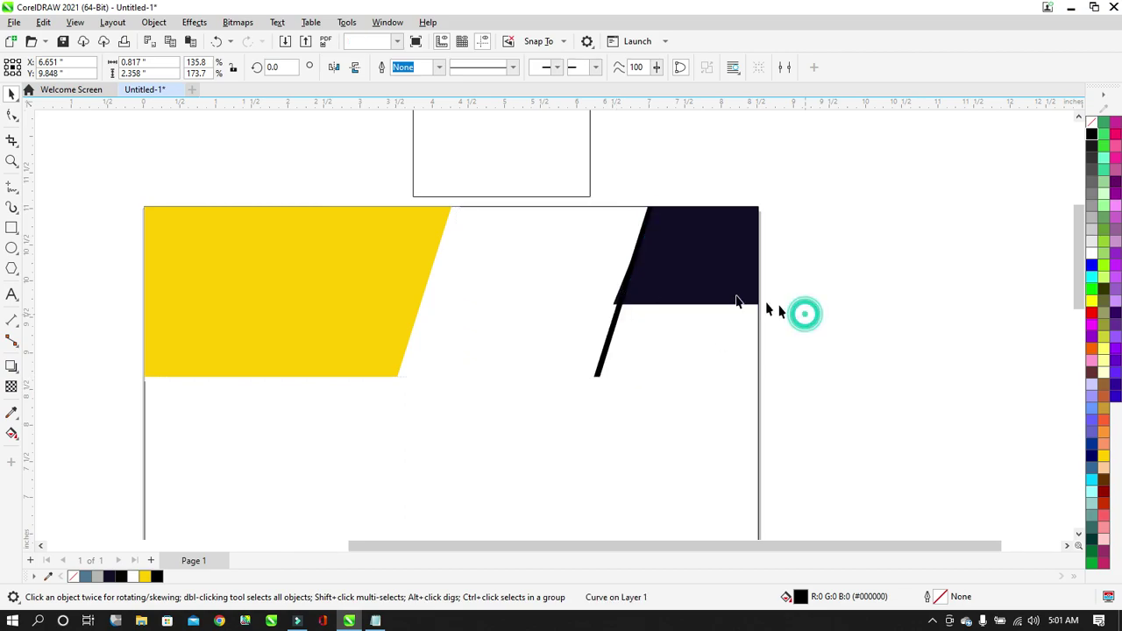
{"action": "left_click", "coordinate": [609, 339]}
{"action": "scroll", "coordinate": [614, 335], "scroll_direction": "up", "scroll_amount": 2}
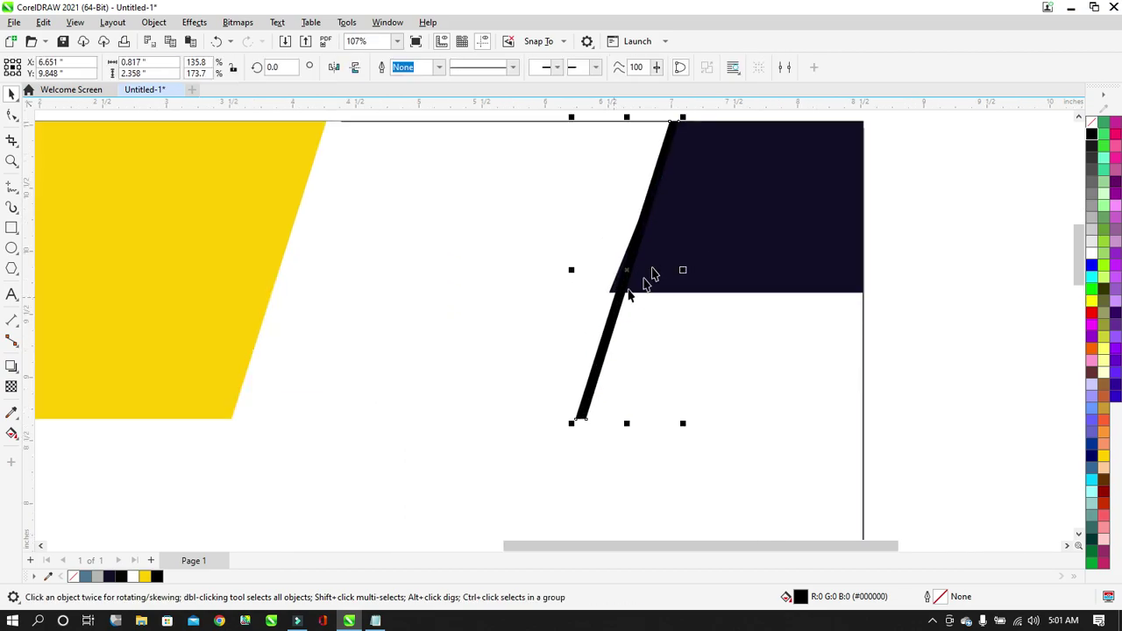
{"action": "left_click", "coordinate": [18, 112]}
{"action": "left_click_drag", "start_coordinate": [657, 424], "coordinate": [538, 451]}
{"action": "left_click_drag", "start_coordinate": [539, 451], "coordinate": [556, 394]}
{"action": "left_click_drag", "start_coordinate": [638, 402], "coordinate": [652, 392]}
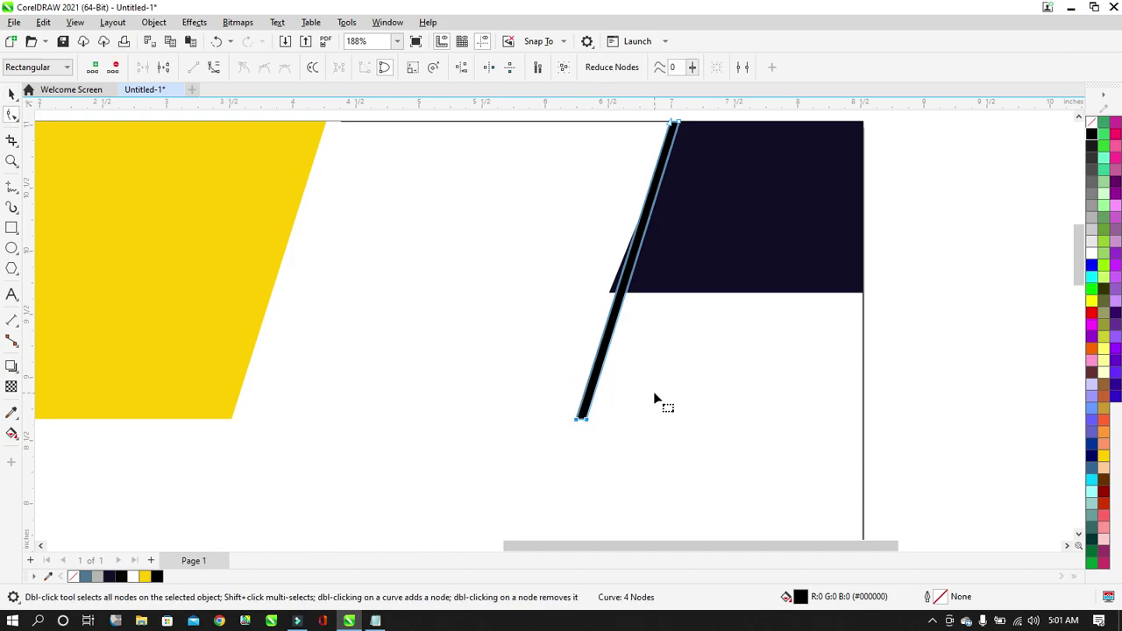
{"action": "key", "text": "Left"}
{"action": "key", "text": "Left"}
{"action": "key", "text": "Left"}
{"action": "key", "text": "Left"}
{"action": "key", "text": "Left"}
{"action": "key", "text": "Left"}
{"action": "key", "text": "Left"}
{"action": "key", "text": "Left"}
{"action": "key", "text": "Left"}
{"action": "key", "text": "Left"}
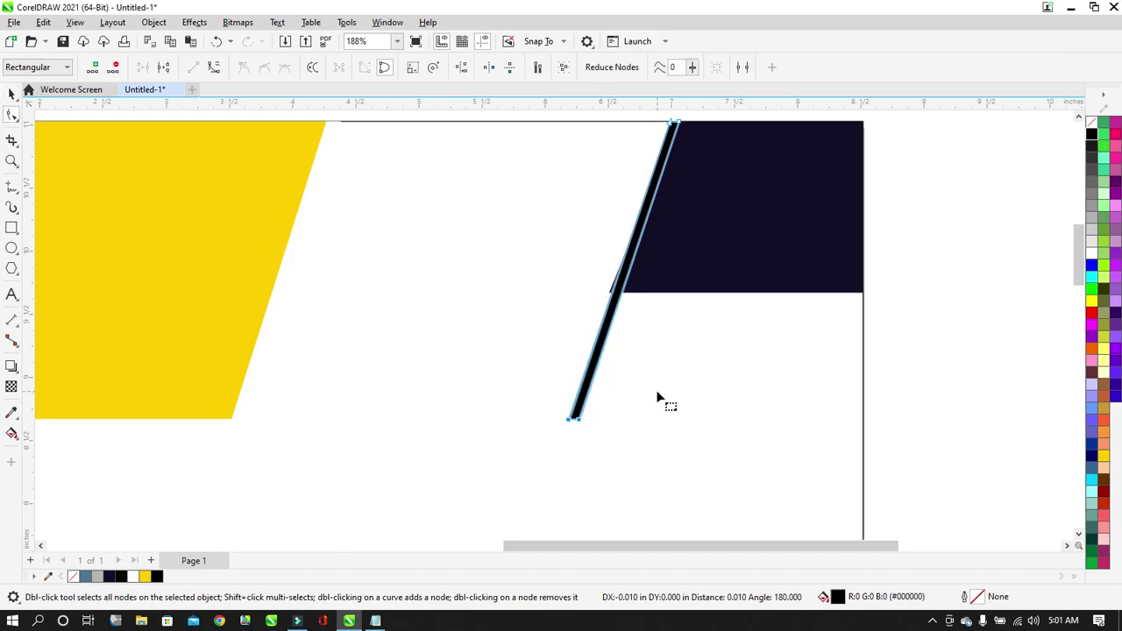
{"action": "left_click", "coordinate": [11, 94]}
Move the 2.45 × 1.357 in outlined rectangle down into the header gap beside the black sliver.
{"action": "left_click", "coordinate": [962, 242]}
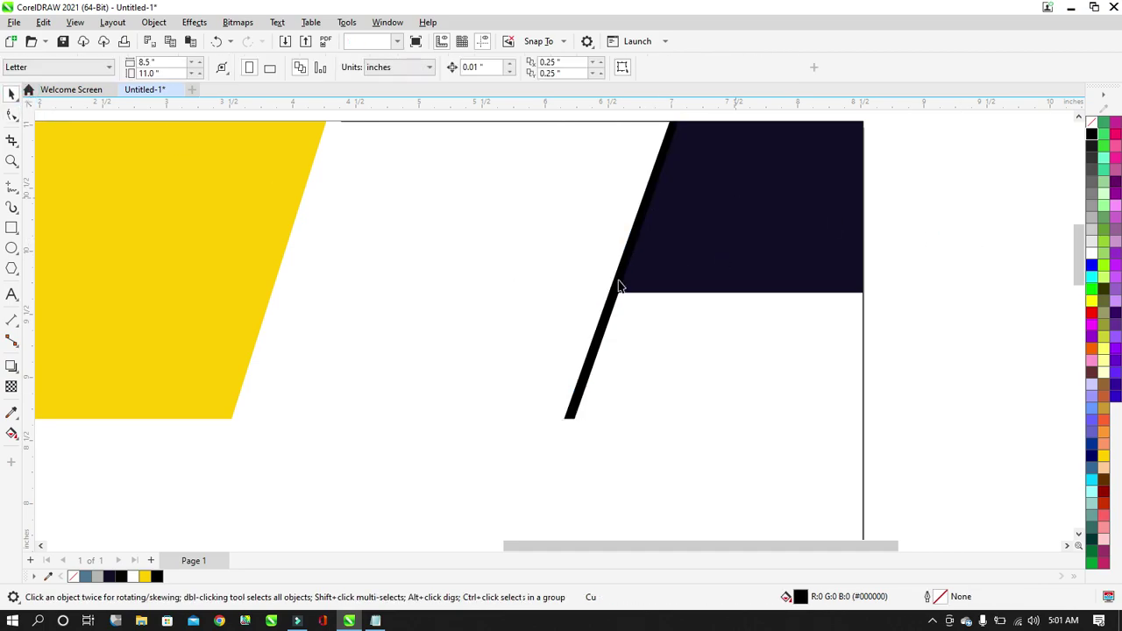
{"action": "scroll", "coordinate": [610, 309], "scroll_direction": "down", "scroll_amount": 2}
{"action": "scroll", "coordinate": [594, 251], "scroll_direction": "up", "scroll_amount": 1}
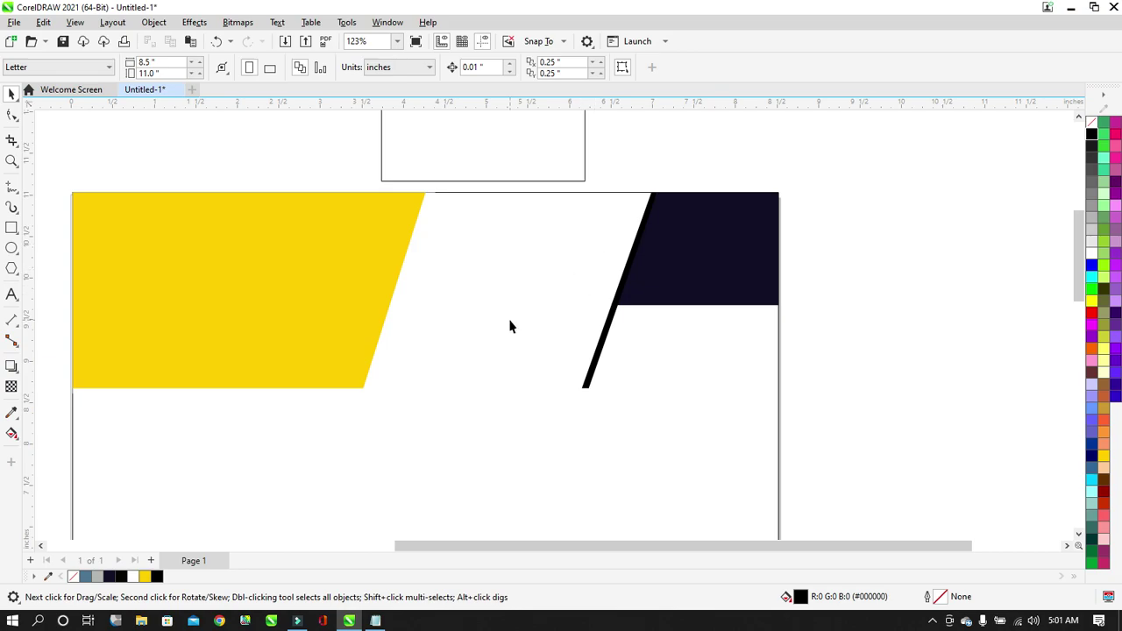
{"action": "left_click_drag", "start_coordinate": [495, 172], "coordinate": [528, 286]}
Nudge the rectangle left, halve its height and narrow it from the left side.
{"action": "scroll", "coordinate": [586, 298], "scroll_direction": "up", "scroll_amount": 1}
{"action": "key", "text": "Left"}
{"action": "key", "text": "Left"}
{"action": "key", "text": "Left"}
{"action": "key", "text": "Left"}
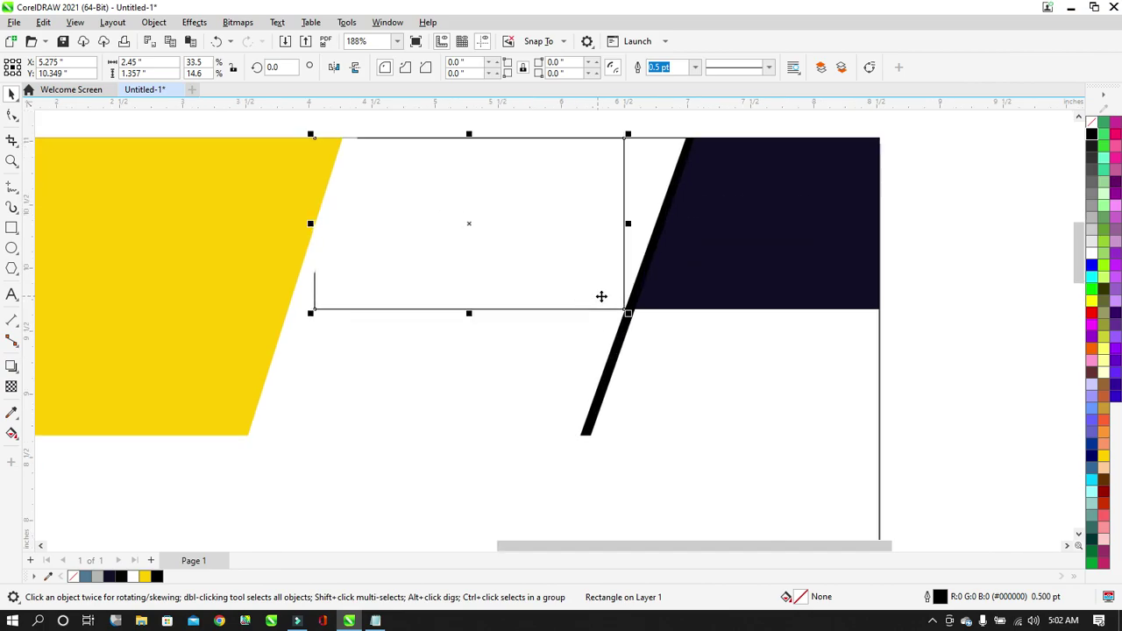
{"action": "key", "text": "Left"}
{"action": "key", "text": "Left"}
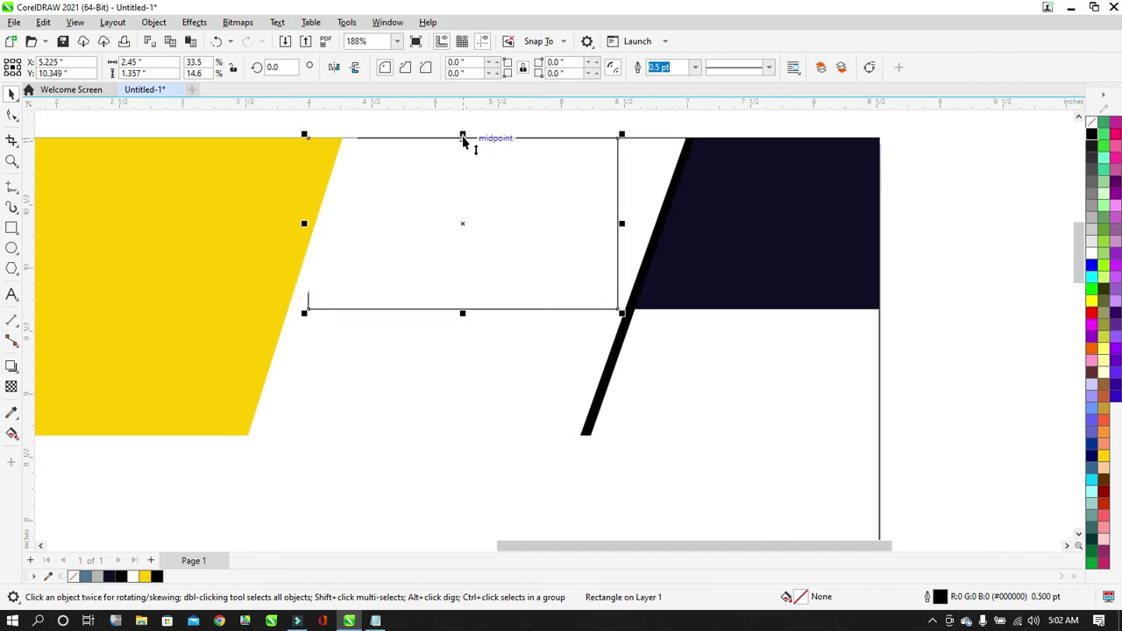
{"action": "left_click_drag", "start_coordinate": [463, 138], "coordinate": [470, 226]}
{"action": "left_click_drag", "start_coordinate": [306, 267], "coordinate": [349, 268]}
{"action": "left_click", "coordinate": [919, 254]}
{"action": "scroll", "coordinate": [514, 255], "scroll_direction": "up", "scroll_amount": 1}
{"action": "scroll", "coordinate": [332, 266], "scroll_direction": "up", "scroll_amount": 1}
{"action": "scroll", "coordinate": [331, 266], "scroll_direction": "up", "scroll_amount": 2}
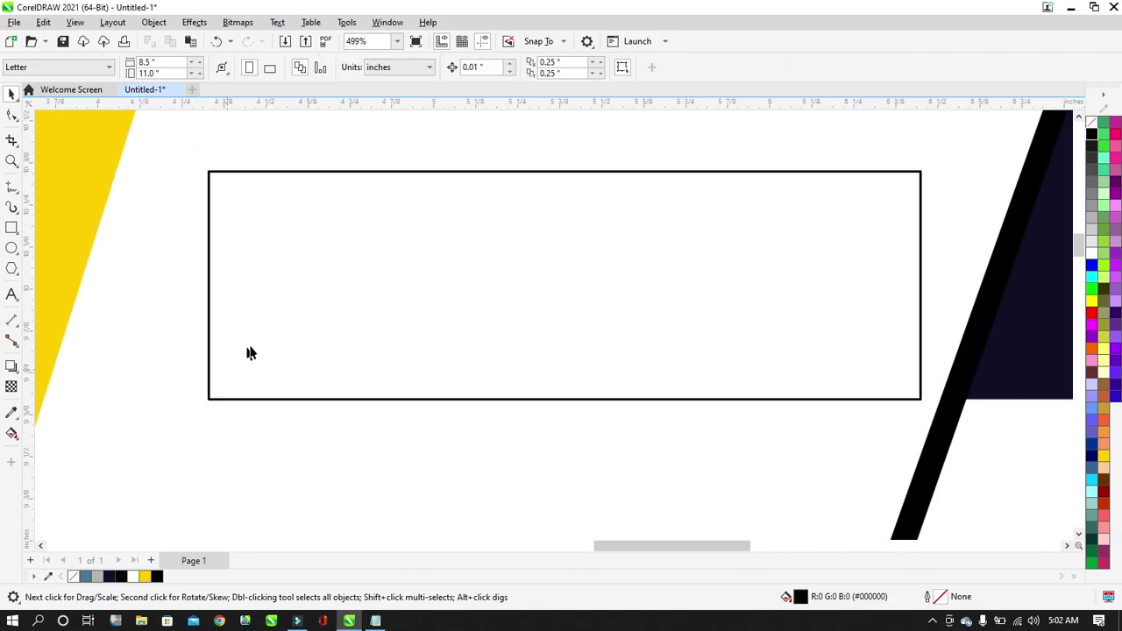
{"action": "scroll", "coordinate": [259, 342], "scroll_direction": "down", "scroll_amount": 3}
{"action": "scroll", "coordinate": [520, 257], "scroll_direction": "down", "scroll_amount": 2}
{"action": "scroll", "coordinate": [431, 286], "scroll_direction": "up", "scroll_amount": 2}
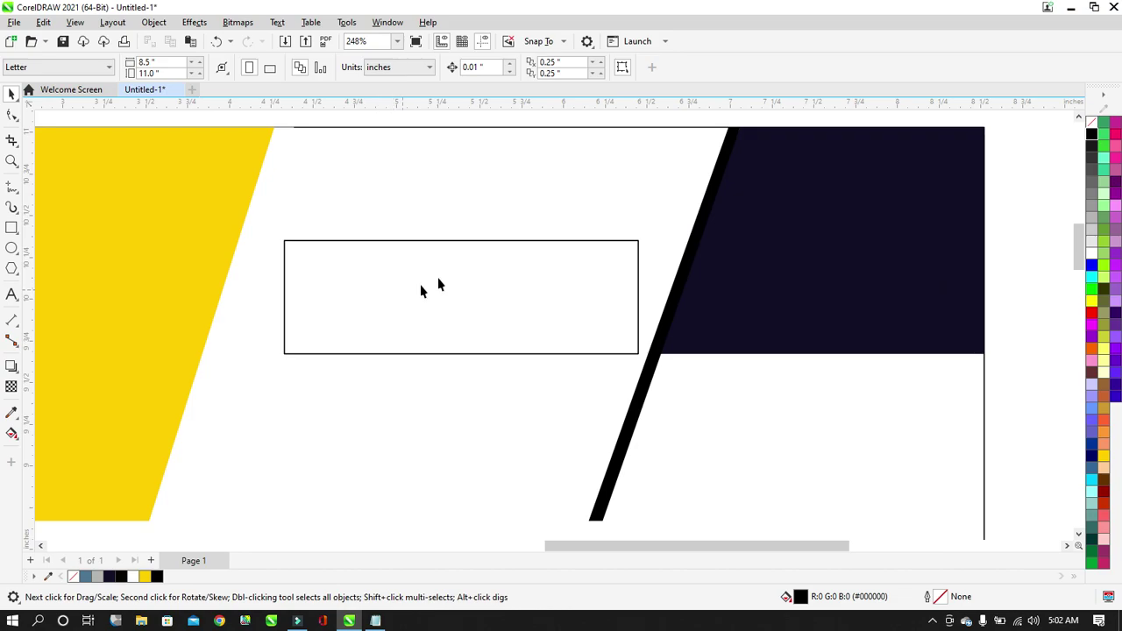
Fill the band steel-blue (#4F7695), remove its outline, and widen it rightward under the navy block.
{"action": "left_click", "coordinate": [421, 322]}
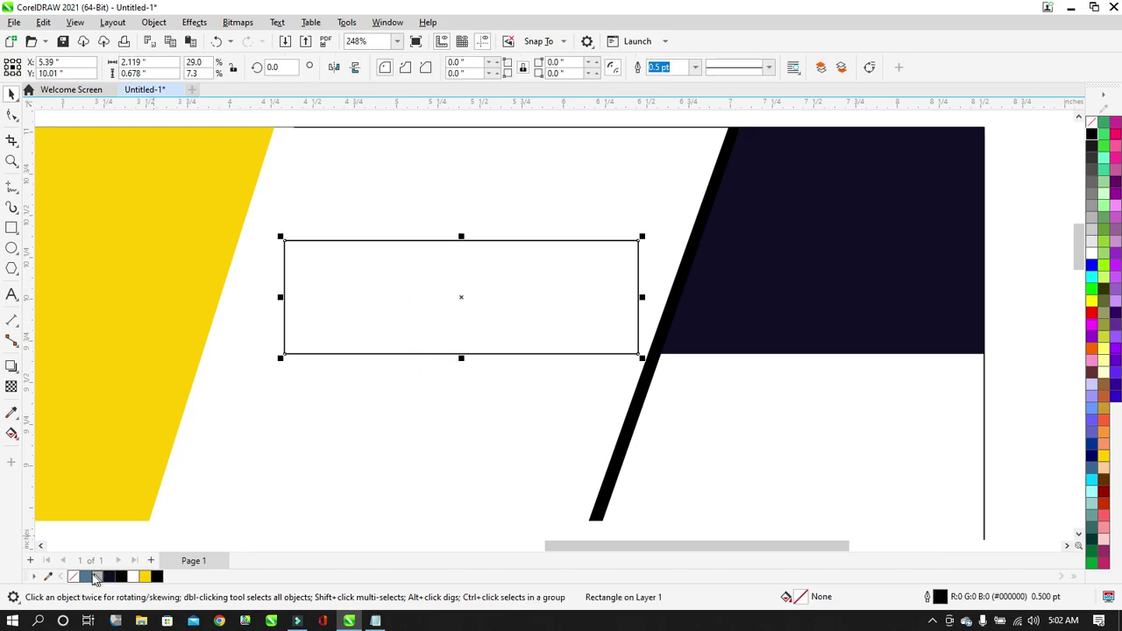
{"action": "left_click", "coordinate": [86, 577]}
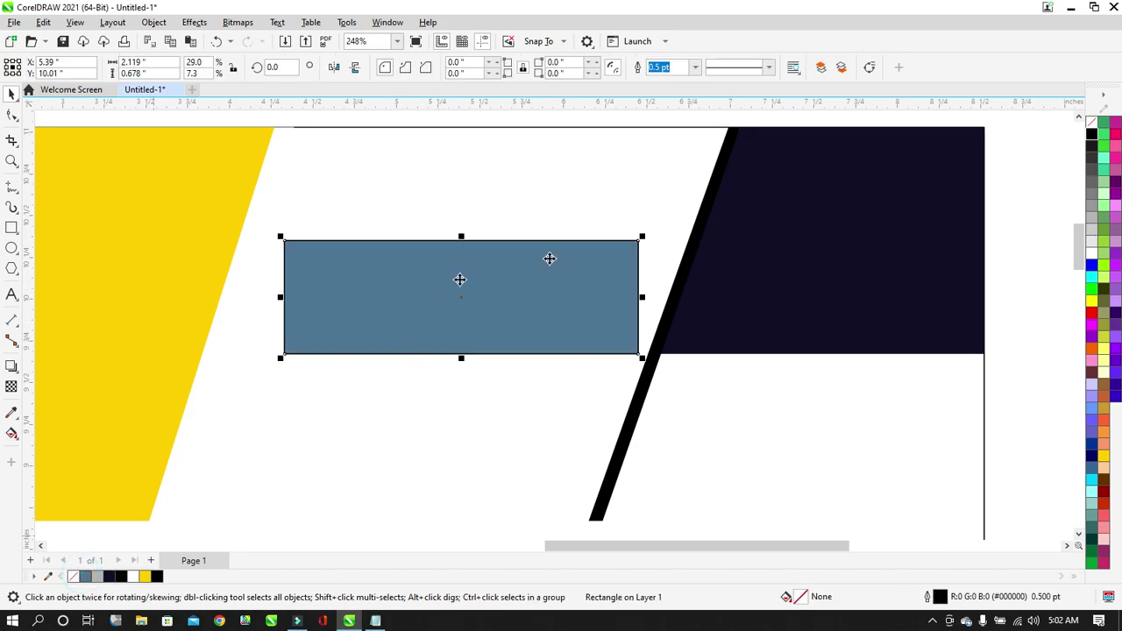
{"action": "right_click", "coordinate": [1091, 130]}
{"action": "left_click", "coordinate": [1049, 132]}
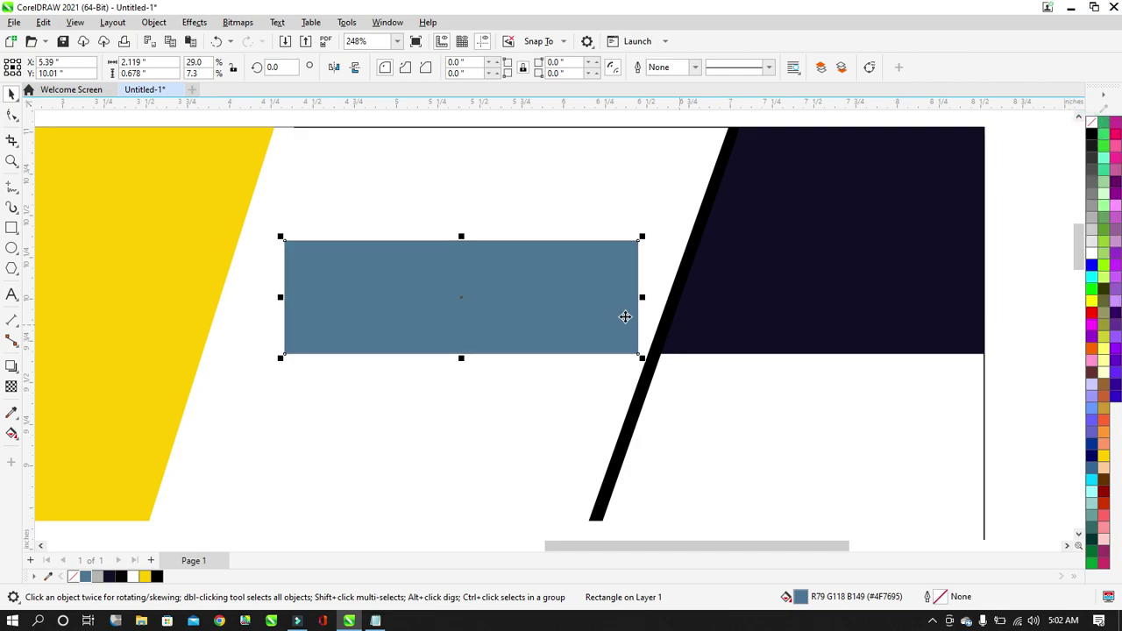
{"action": "left_click_drag", "start_coordinate": [644, 304], "coordinate": [712, 307]}
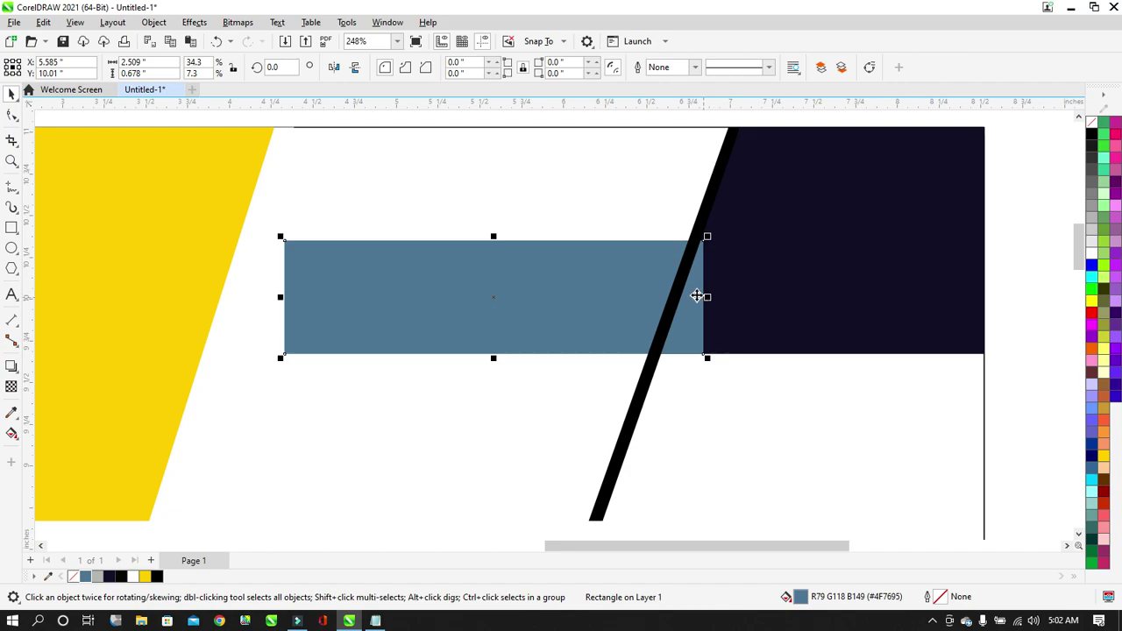
Bring the navy block and black stripe in front of the blue-grey band.
{"action": "scroll", "coordinate": [697, 296], "scroll_direction": "down", "scroll_amount": 1}
{"action": "left_click", "coordinate": [816, 223]}
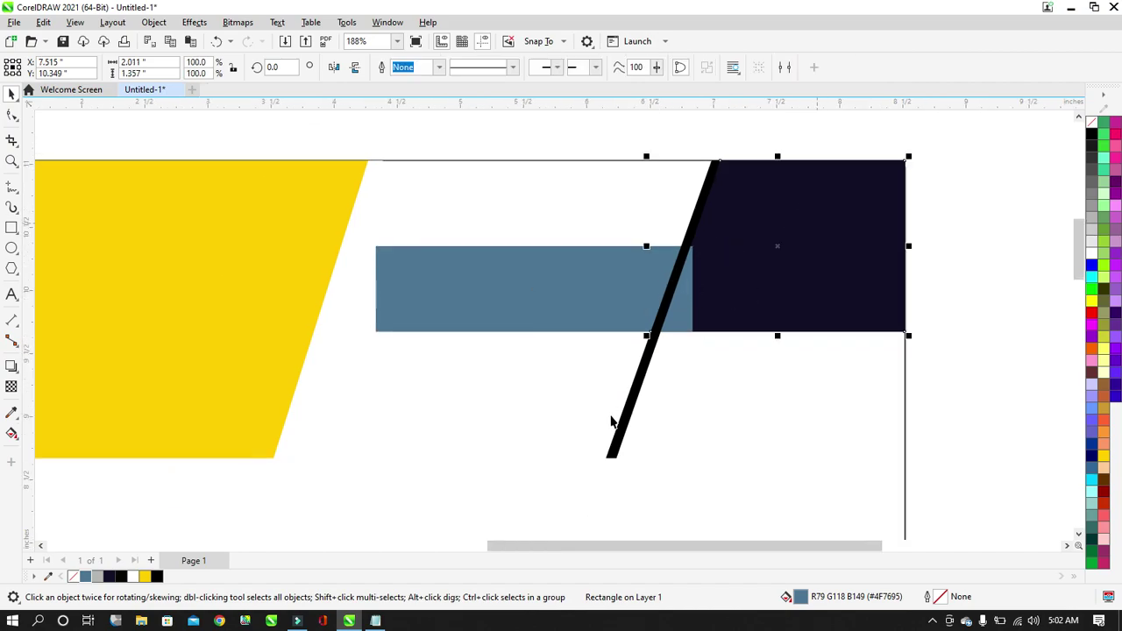
{"action": "left_click", "coordinate": [624, 417], "text": "shift"}
{"action": "key", "text": "shift+Page_Up"}
{"action": "left_click", "coordinate": [943, 306]}
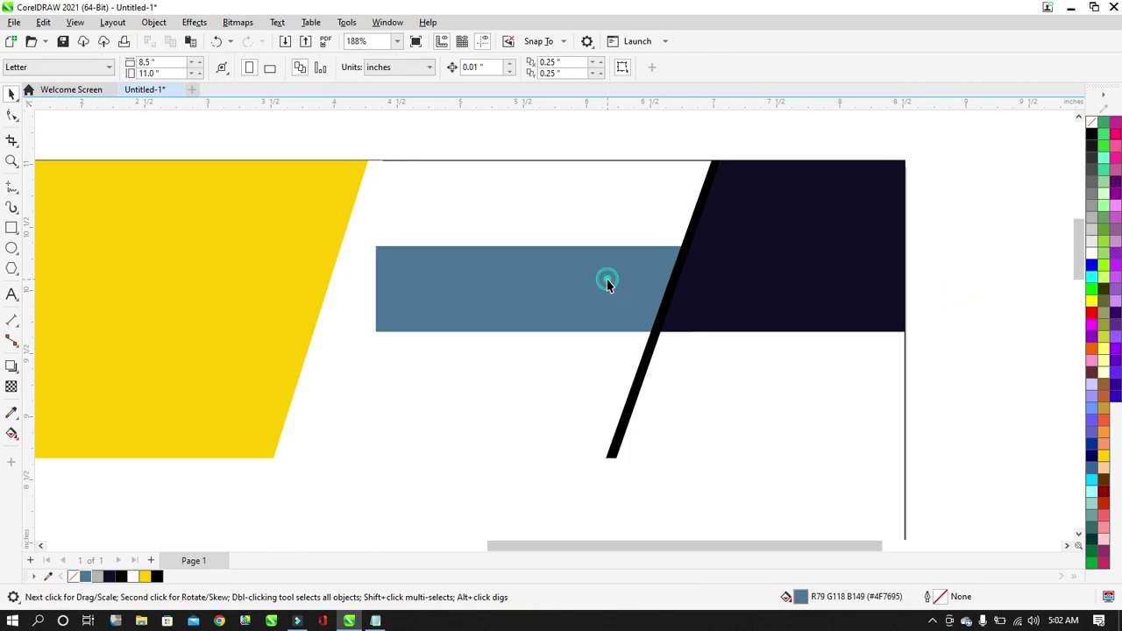
Slim the blue-grey band from its top edge and extend its left end into the yellow shape.
{"action": "left_click", "coordinate": [607, 282]}
{"action": "left_click_drag", "start_coordinate": [534, 243], "coordinate": [539, 268]}
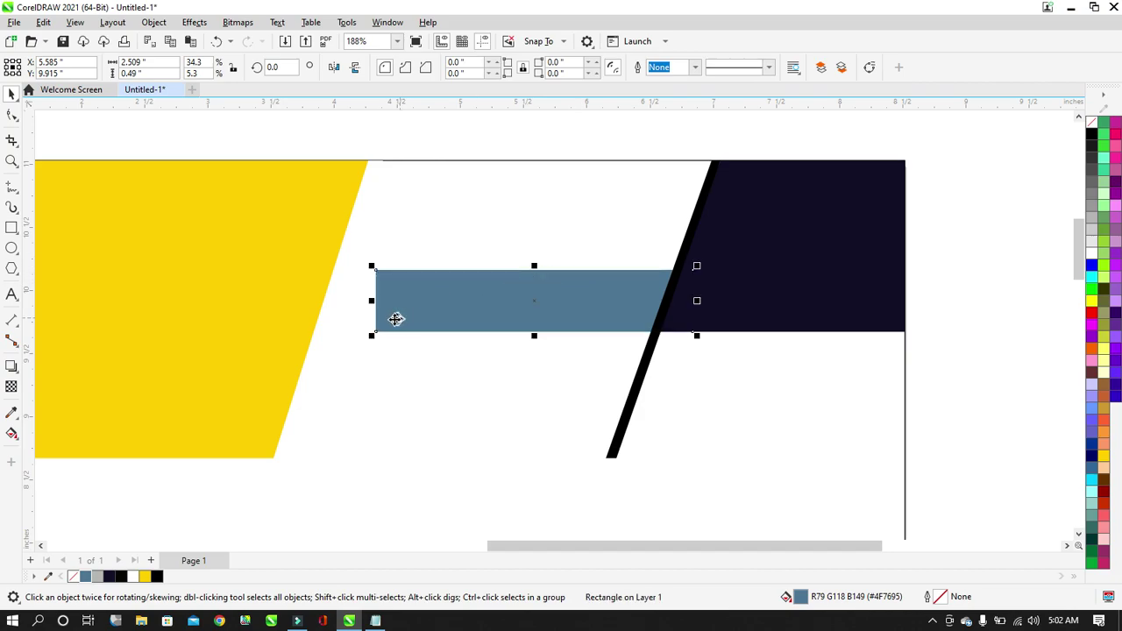
{"action": "left_click_drag", "start_coordinate": [371, 304], "coordinate": [270, 304]}
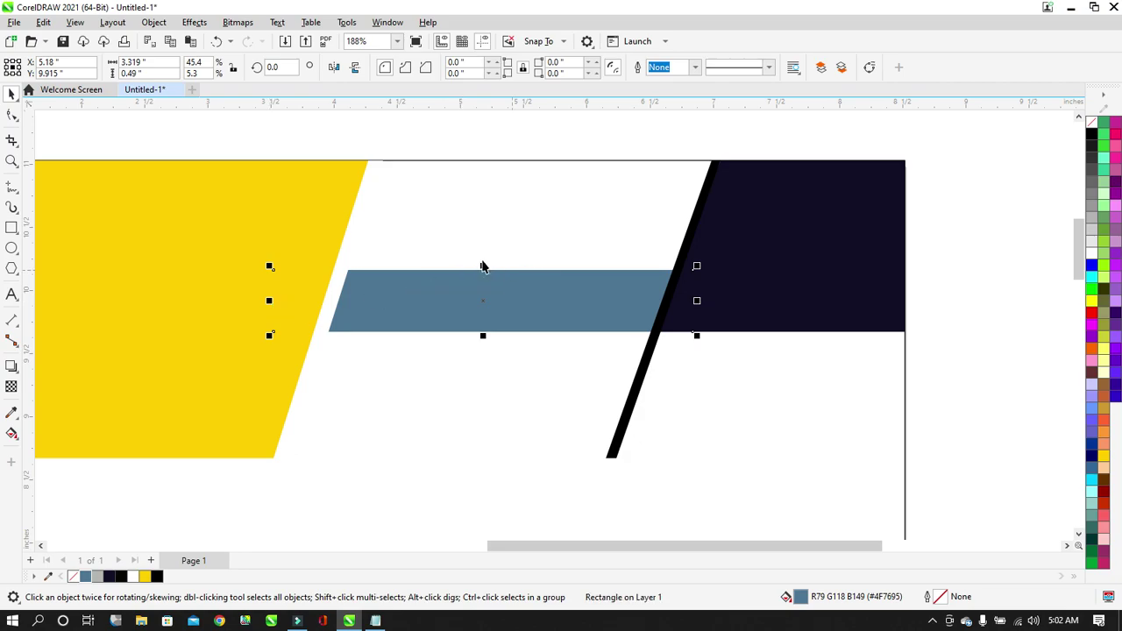
{"action": "left_click_drag", "start_coordinate": [483, 268], "coordinate": [488, 280]}
{"action": "left_click", "coordinate": [980, 304]}
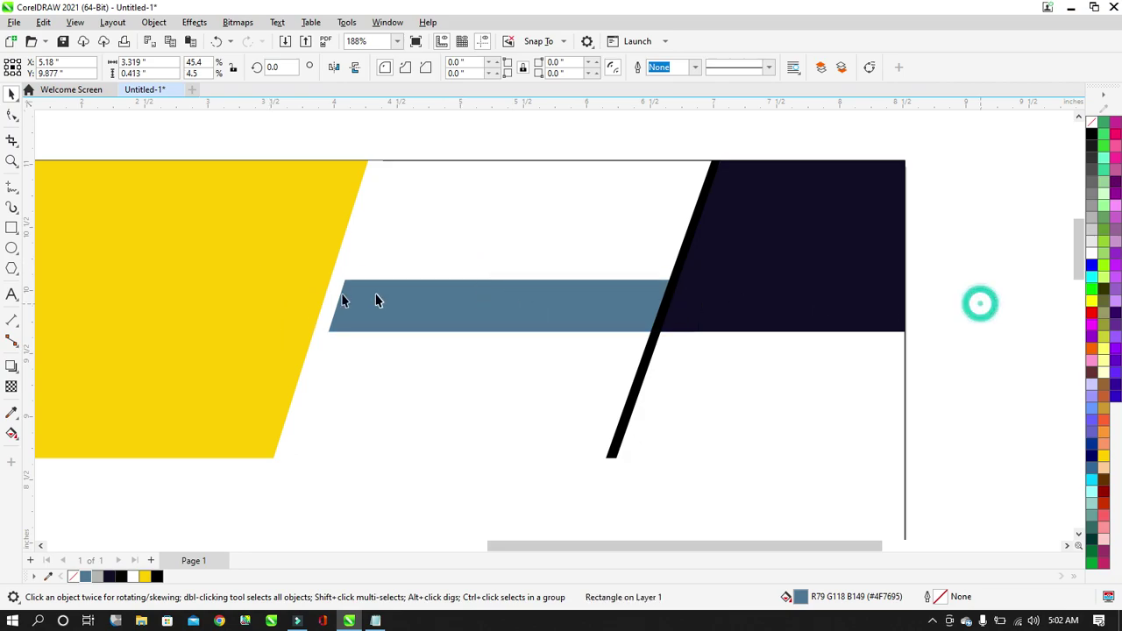
Narrow the white slanted shape beside the yellow block to reveal more of the band.
{"action": "left_click", "coordinate": [330, 315]}
{"action": "scroll", "coordinate": [308, 298], "scroll_direction": "up", "scroll_amount": 2}
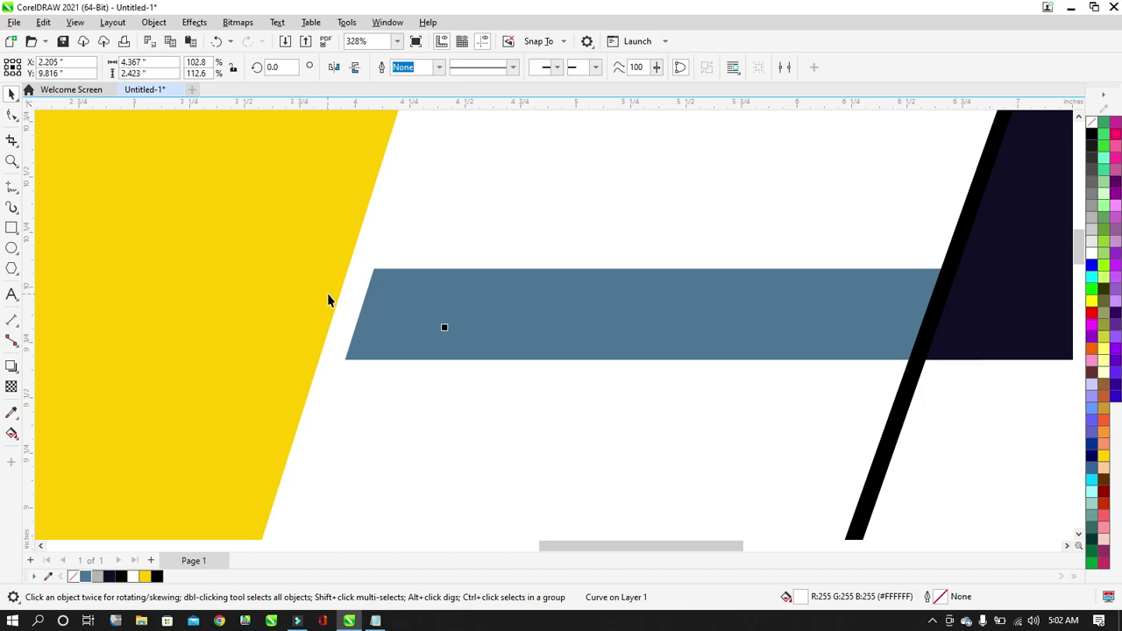
{"action": "left_click_drag", "start_coordinate": [503, 347], "coordinate": [488, 350]}
{"action": "scroll", "coordinate": [490, 349], "scroll_direction": "down", "scroll_amount": 1}
{"action": "scroll", "coordinate": [490, 351], "scroll_direction": "down", "scroll_amount": 2}
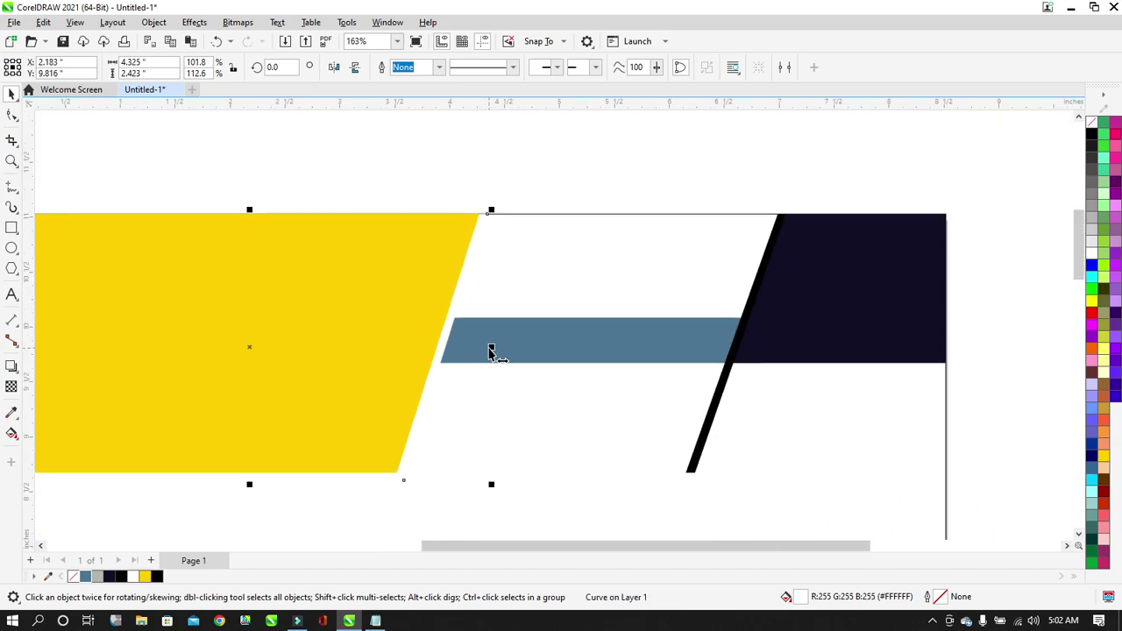
{"action": "left_click", "coordinate": [904, 165]}
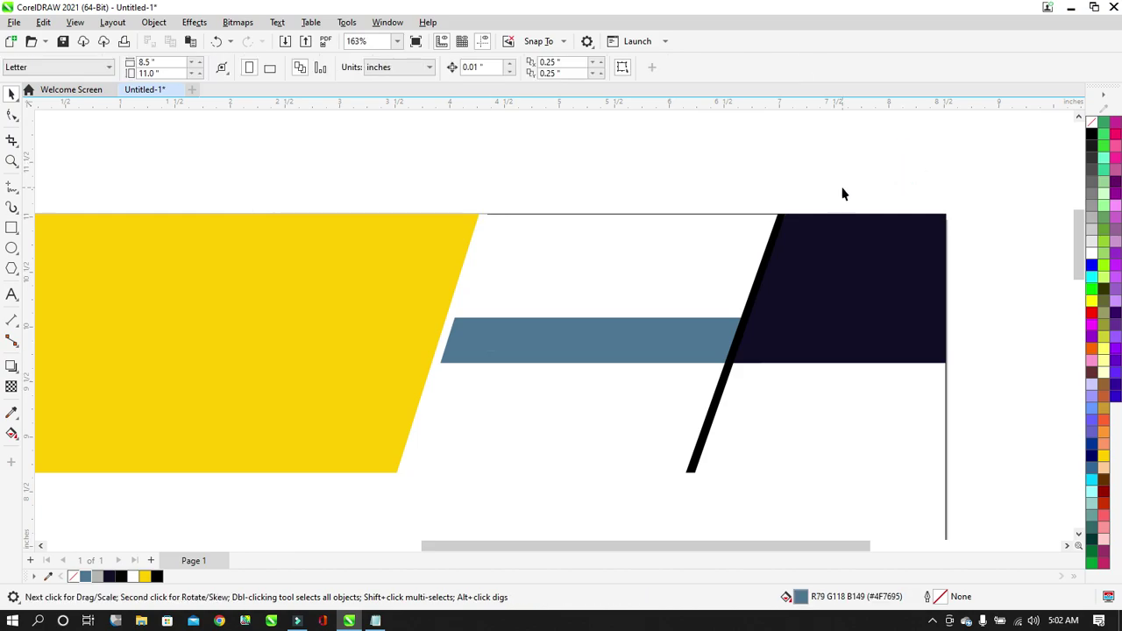
{"action": "scroll", "coordinate": [704, 250], "scroll_direction": "down", "scroll_amount": 1}
{"action": "scroll", "coordinate": [708, 261], "scroll_direction": "up", "scroll_amount": 1}
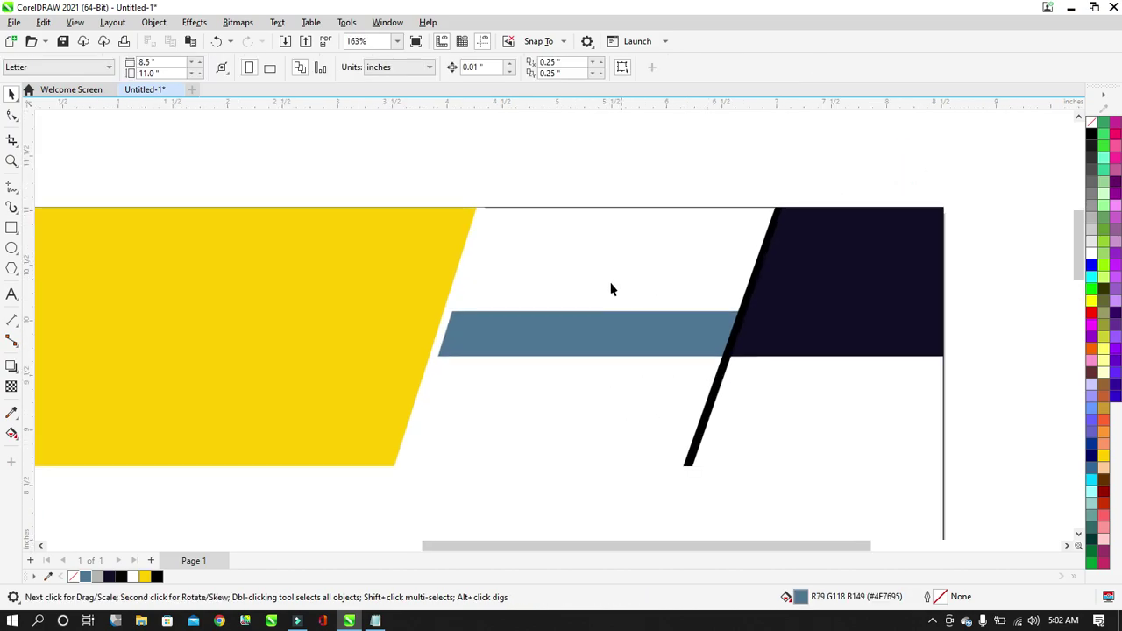
{"action": "scroll", "coordinate": [611, 289], "scroll_direction": "down", "scroll_amount": 1}
{"action": "scroll", "coordinate": [655, 303], "scroll_direction": "up", "scroll_amount": 1}
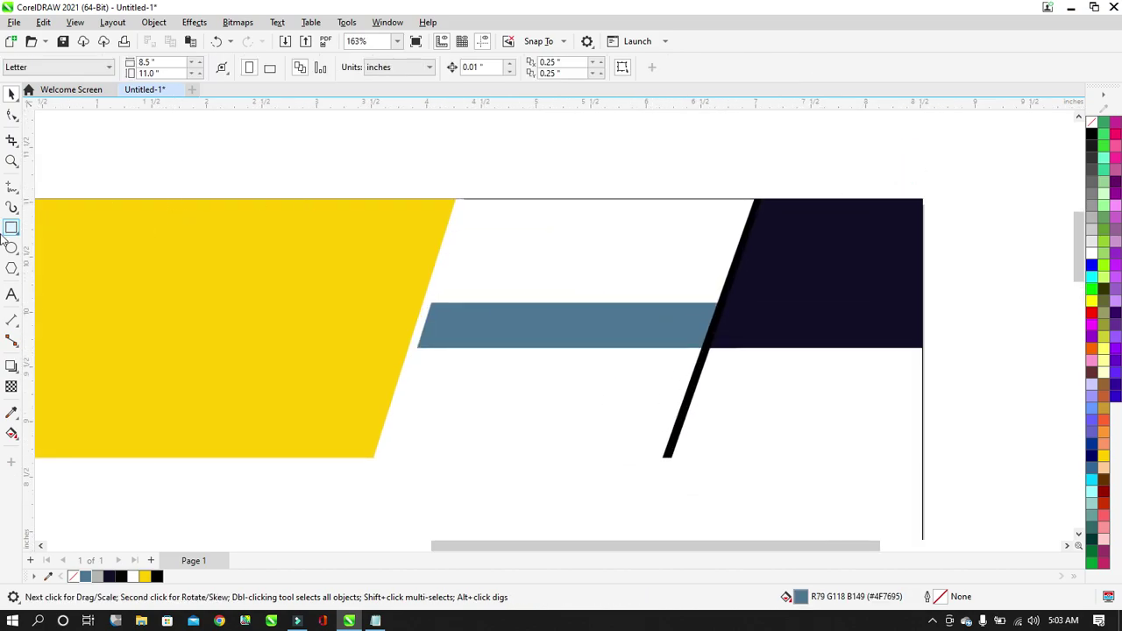
Add a text line above the header reading 'Prof.' followed by the professor's full name.
{"action": "left_click", "coordinate": [12, 296]}
{"action": "left_click", "coordinate": [260, 142]}
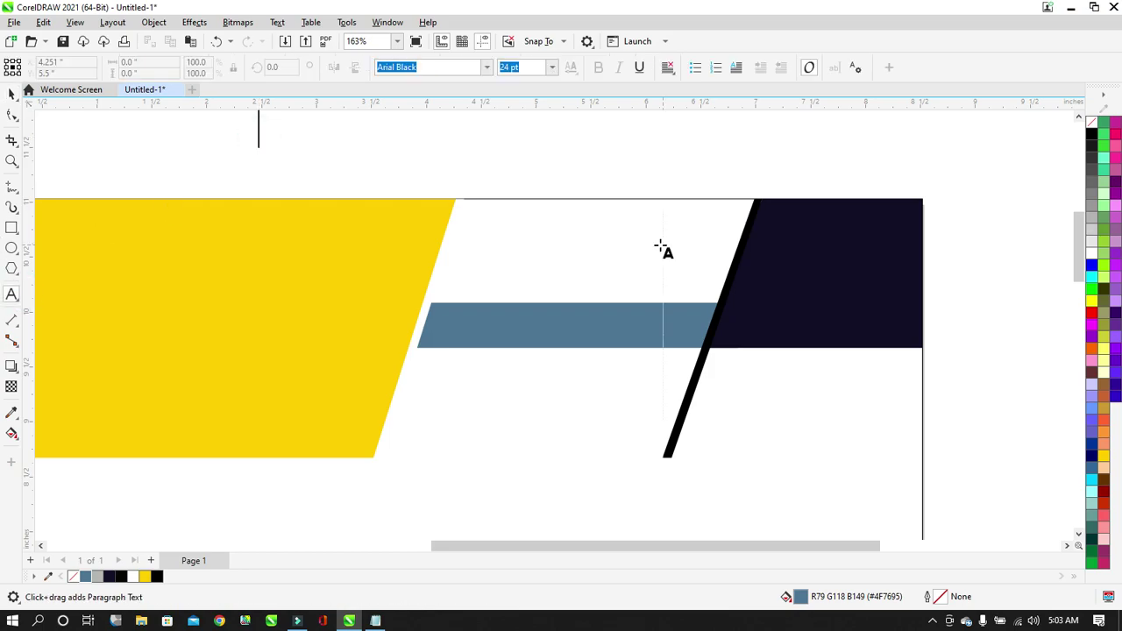
{"action": "scroll", "coordinate": [664, 246], "scroll_direction": "down", "scroll_amount": 2}
{"action": "scroll", "coordinate": [659, 139], "scroll_direction": "up", "scroll_amount": 2}
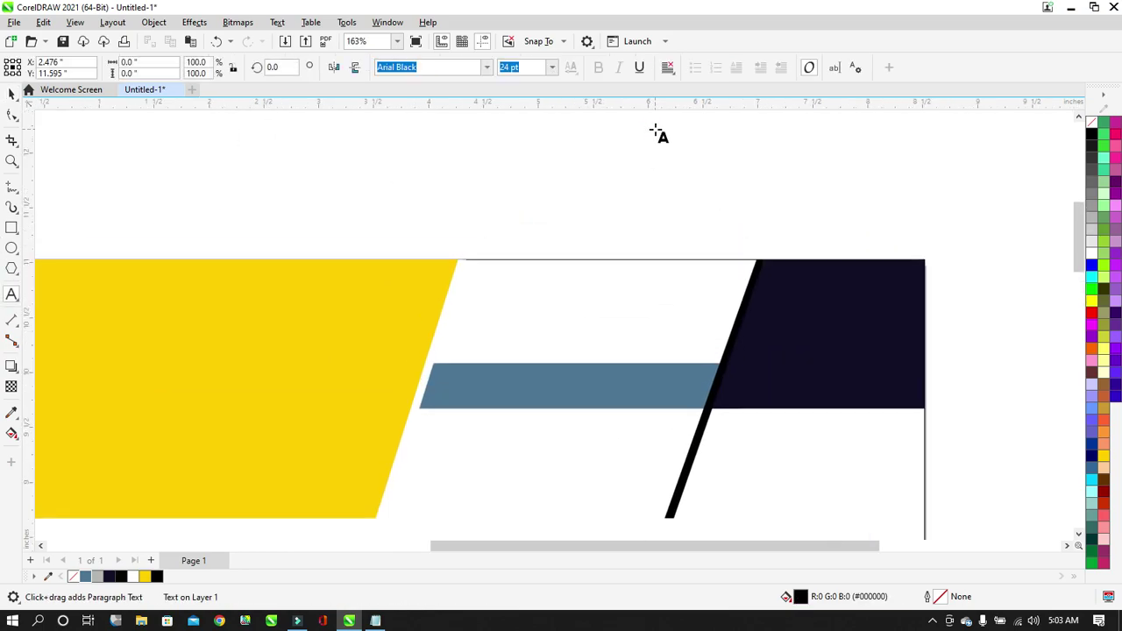
{"action": "type", "text": "p"}
{"action": "key", "text": "BackSpace"}
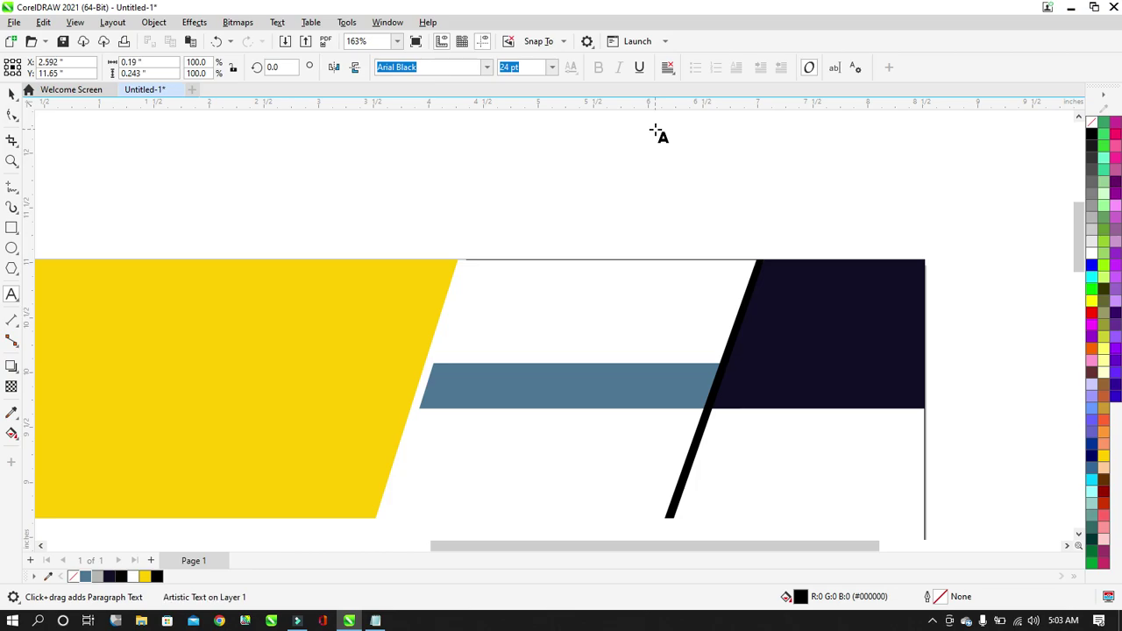
{"action": "type", "text": "Prof"}
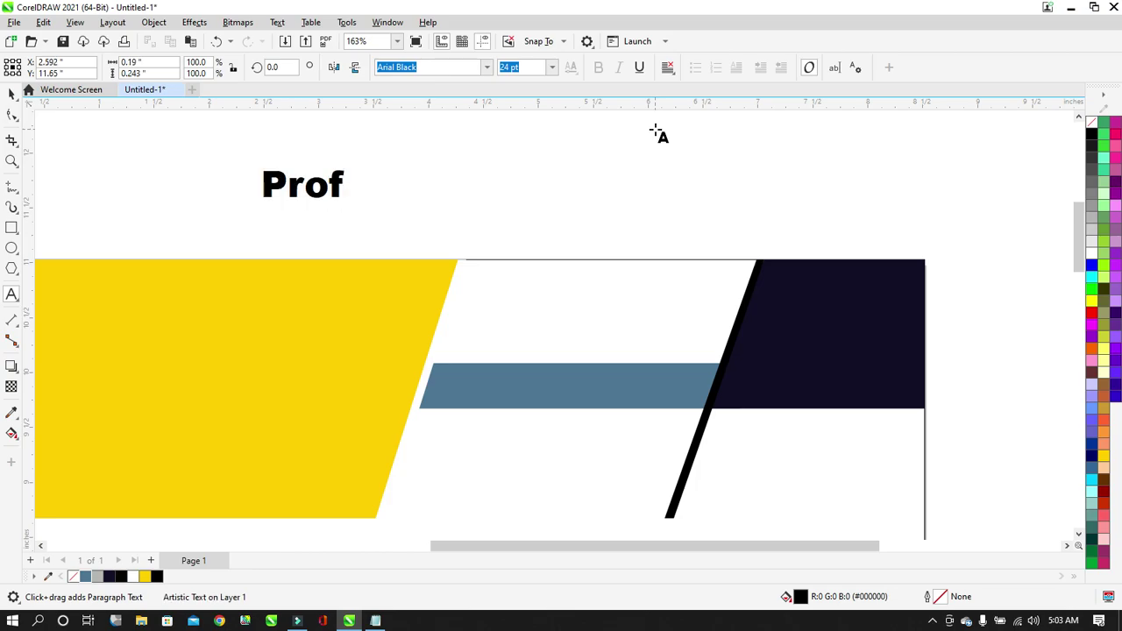
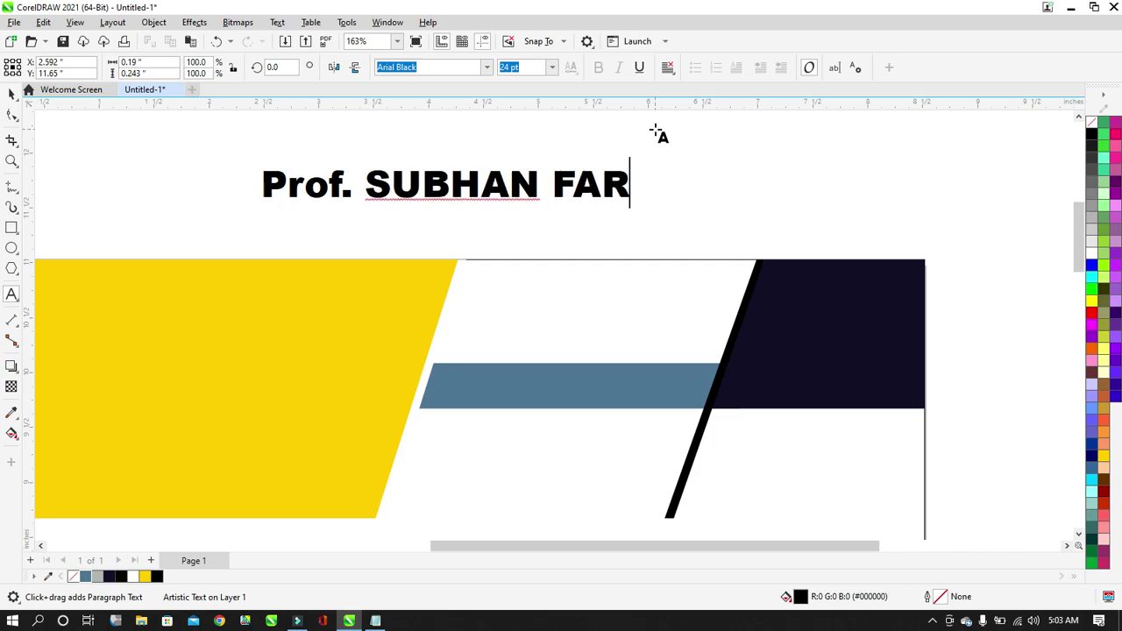
Set the name line in Clarendon Blk BT and break it apart into separate words.
{"action": "left_click", "coordinate": [12, 93]}
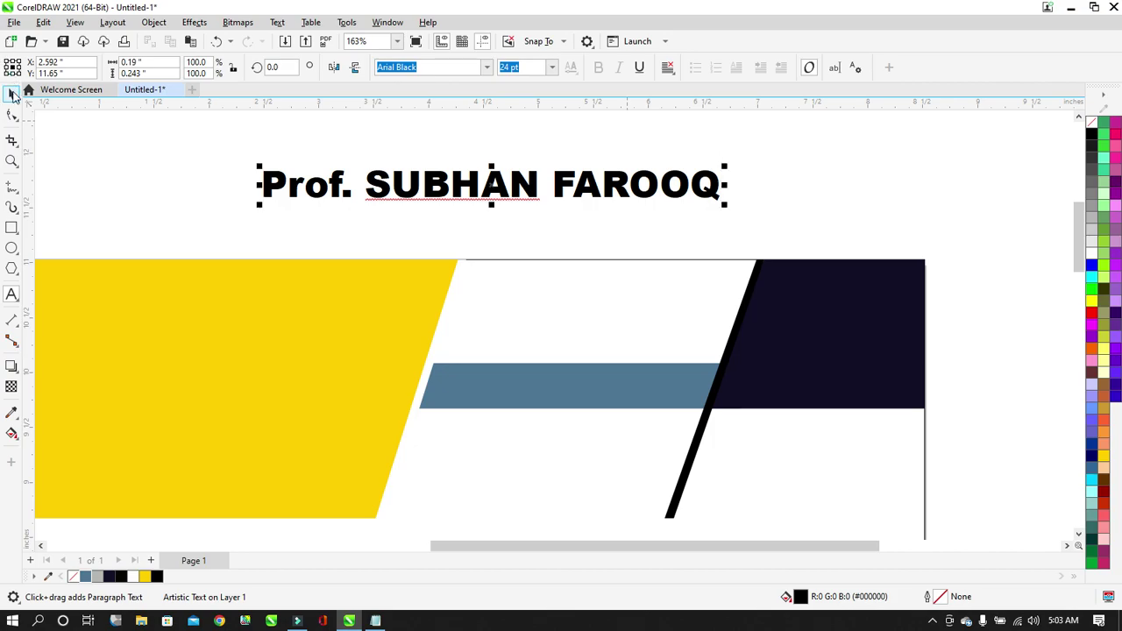
{"action": "left_click", "coordinate": [488, 68]}
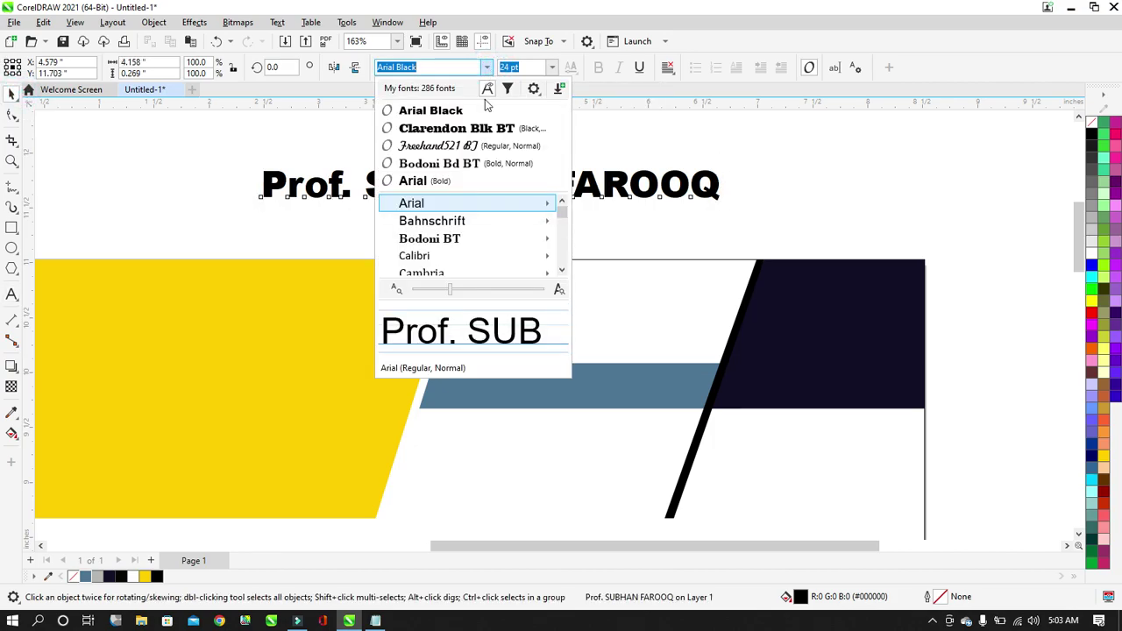
{"action": "left_click", "coordinate": [480, 126]}
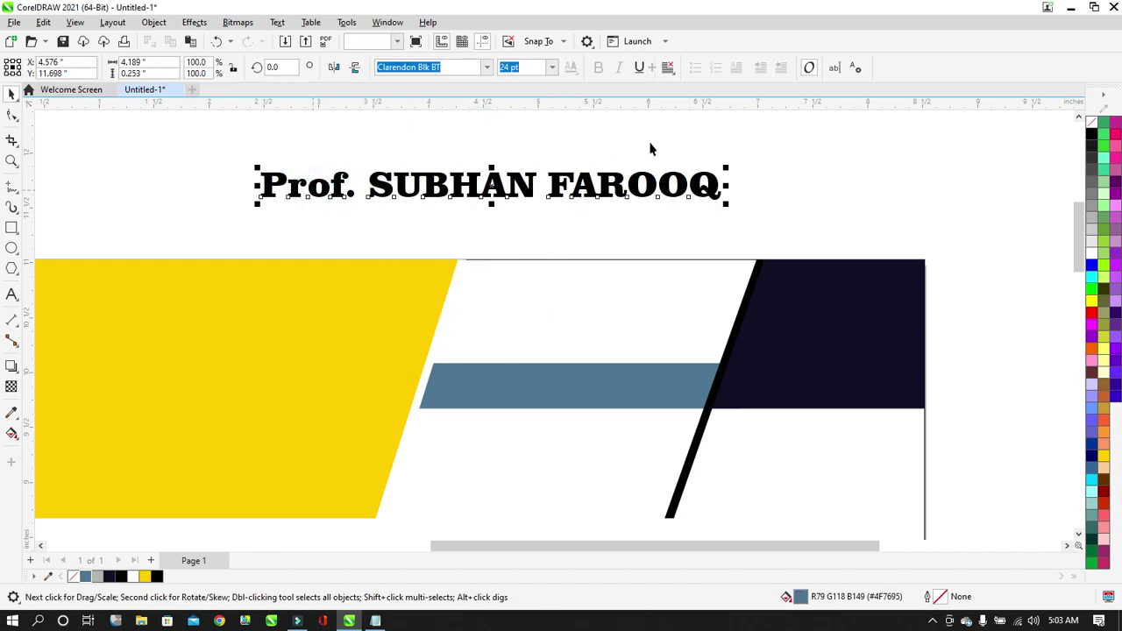
{"action": "key", "text": "ctrl+k"}
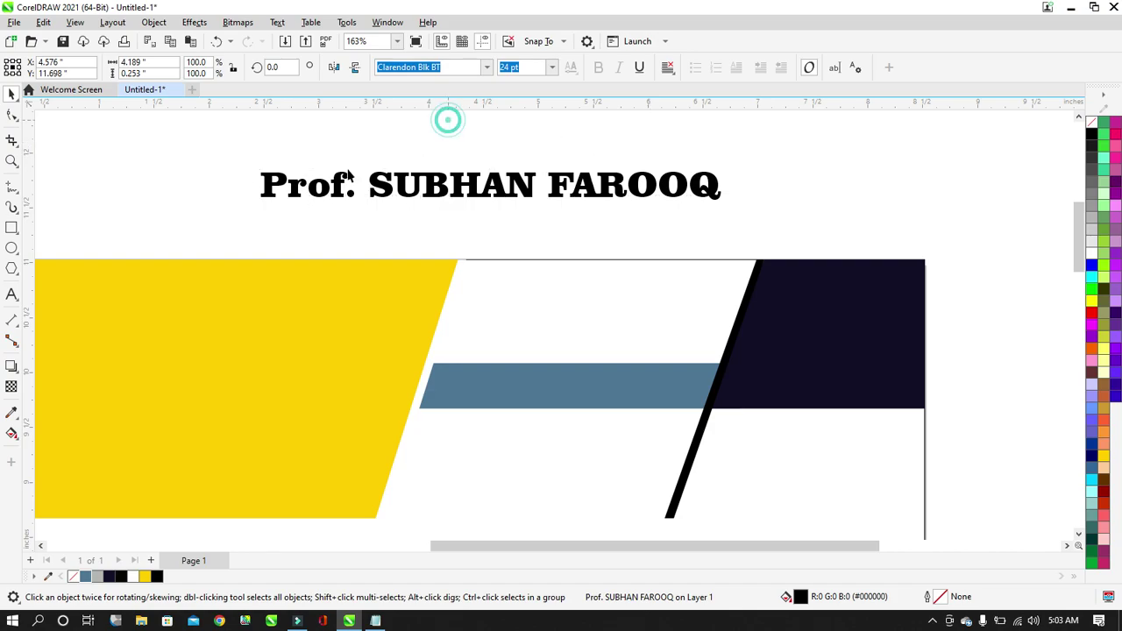
{"action": "left_click", "coordinate": [338, 183]}
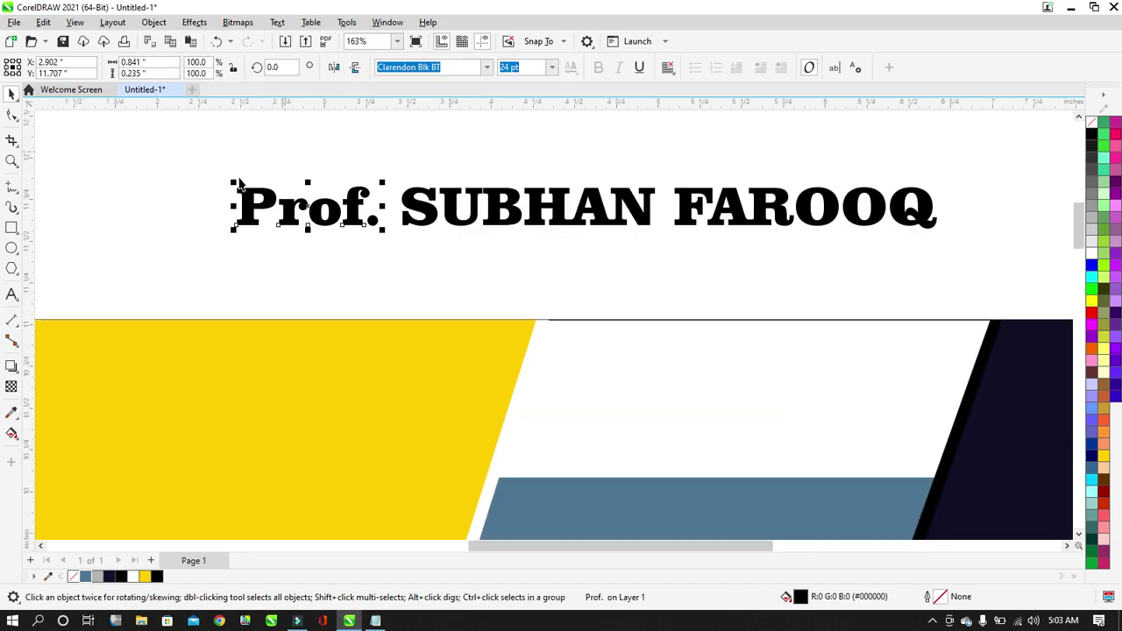
Shrink 'Prof.' to about half size and nudge it right toward the name.
{"action": "left_click_drag", "start_coordinate": [235, 186], "coordinate": [274, 205]}
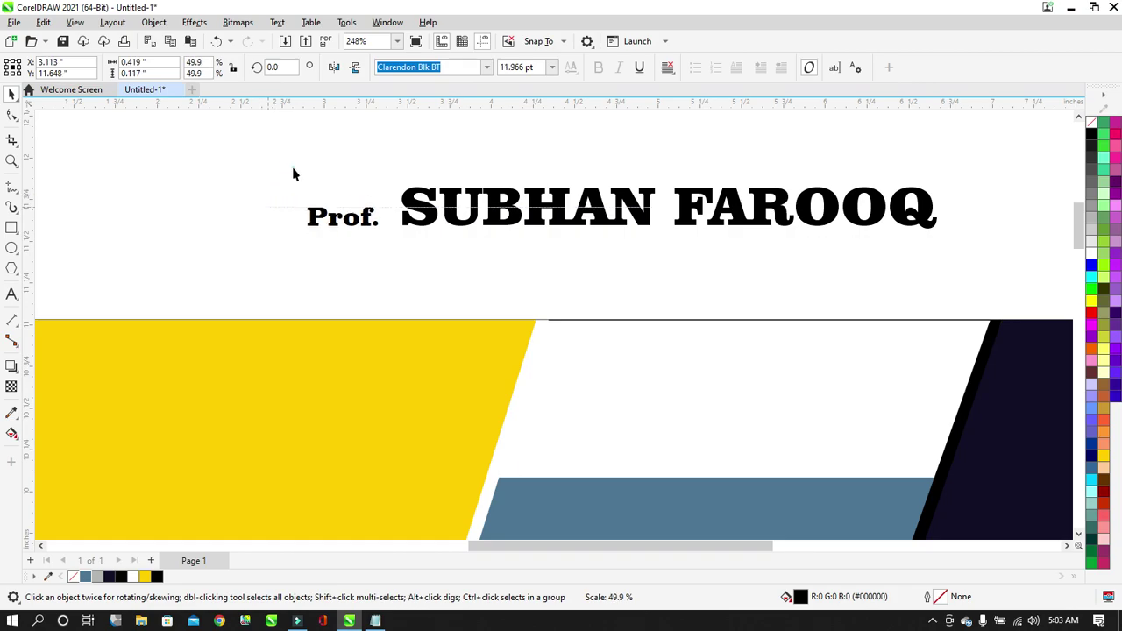
{"action": "left_click", "coordinate": [293, 168]}
{"action": "scroll", "coordinate": [316, 200], "scroll_direction": "down", "scroll_amount": 2}
{"action": "scroll", "coordinate": [343, 209], "scroll_direction": "up", "scroll_amount": 1}
{"action": "left_click", "coordinate": [343, 207]}
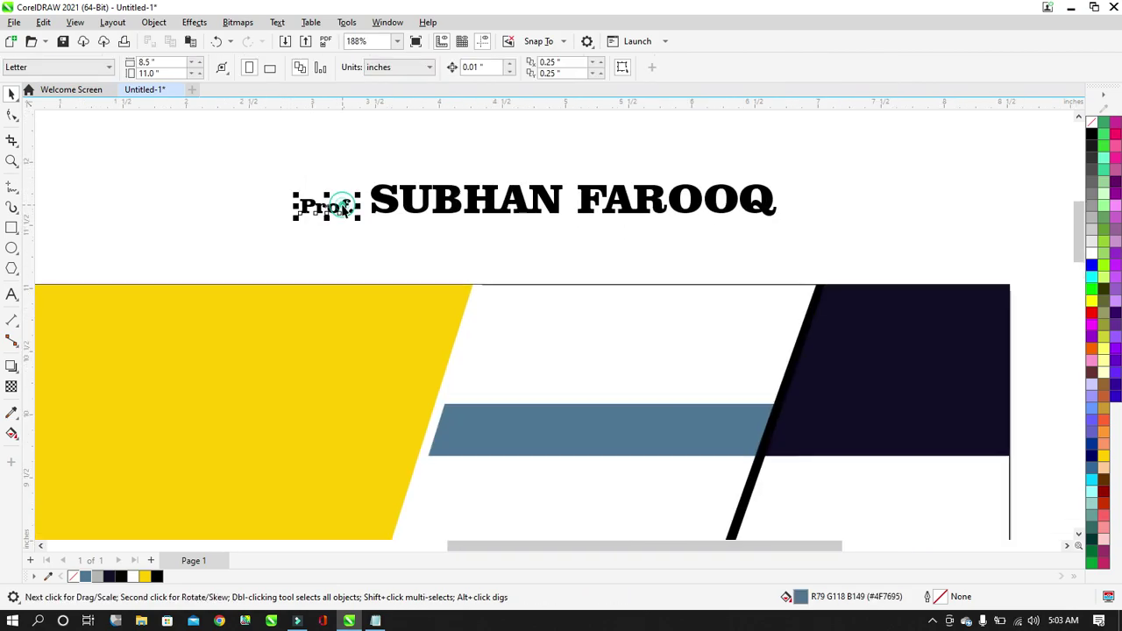
{"action": "key", "text": "Right"}
{"action": "key", "text": "Right"}
{"action": "key", "text": "Right"}
{"action": "key", "text": "Right"}
{"action": "key", "text": "Right"}
{"action": "key", "text": "Right"}
{"action": "key", "text": "Right"}
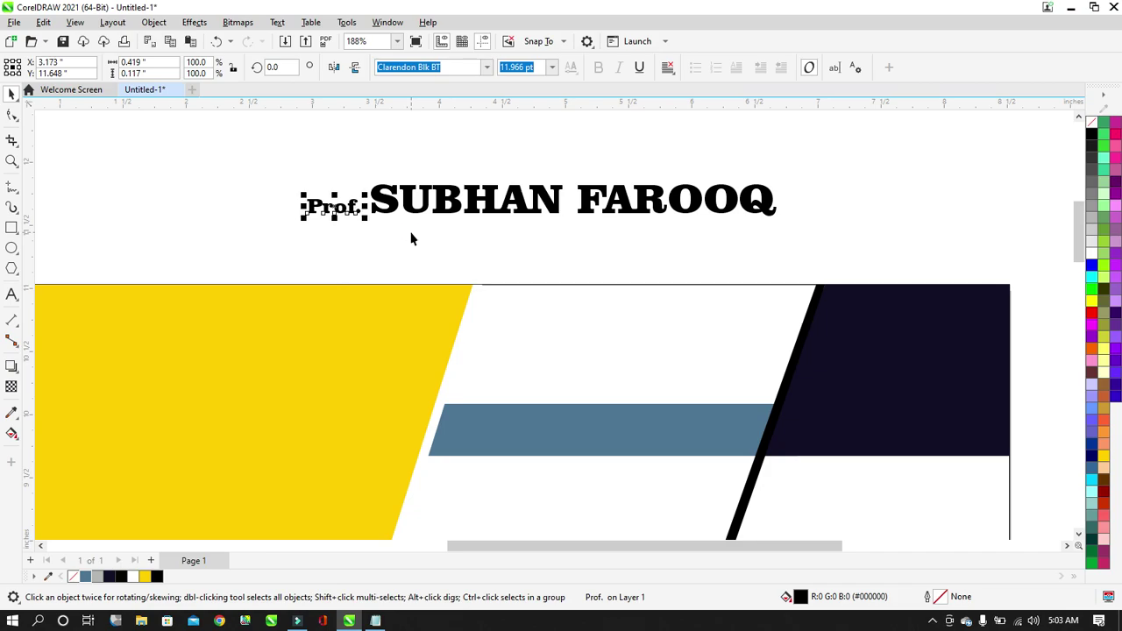
{"action": "key", "text": "Right"}
{"action": "key", "text": "Right"}
{"action": "left_click", "coordinate": [410, 233]}
{"action": "left_click", "coordinate": [333, 207]}
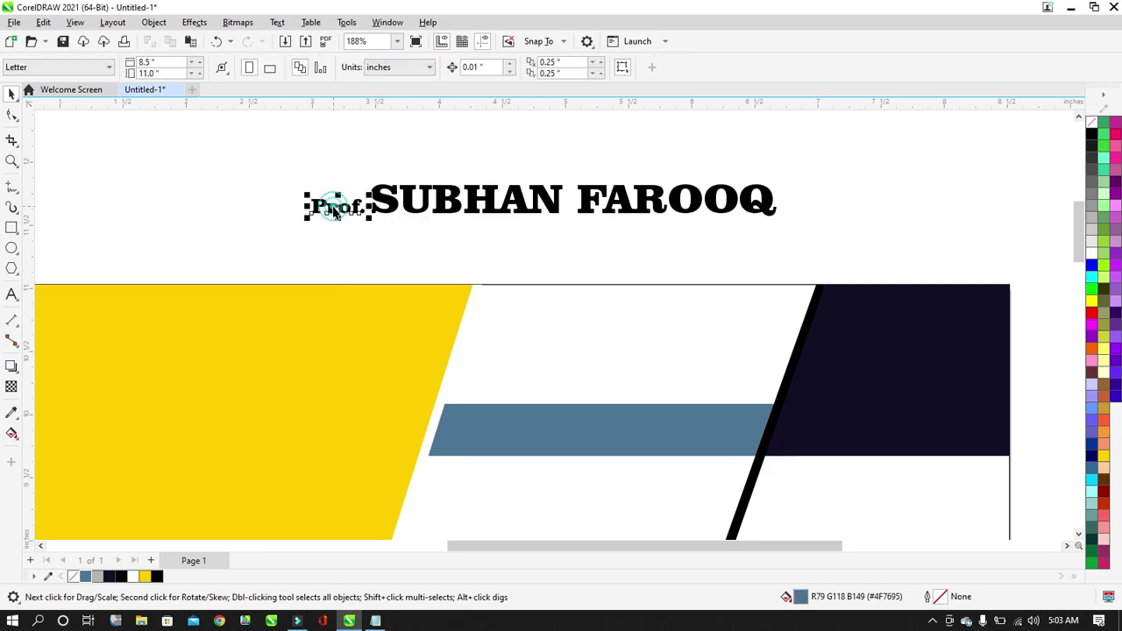
Colour the name words red and group them with 'Prof.'.
{"action": "left_click", "coordinate": [468, 200]}
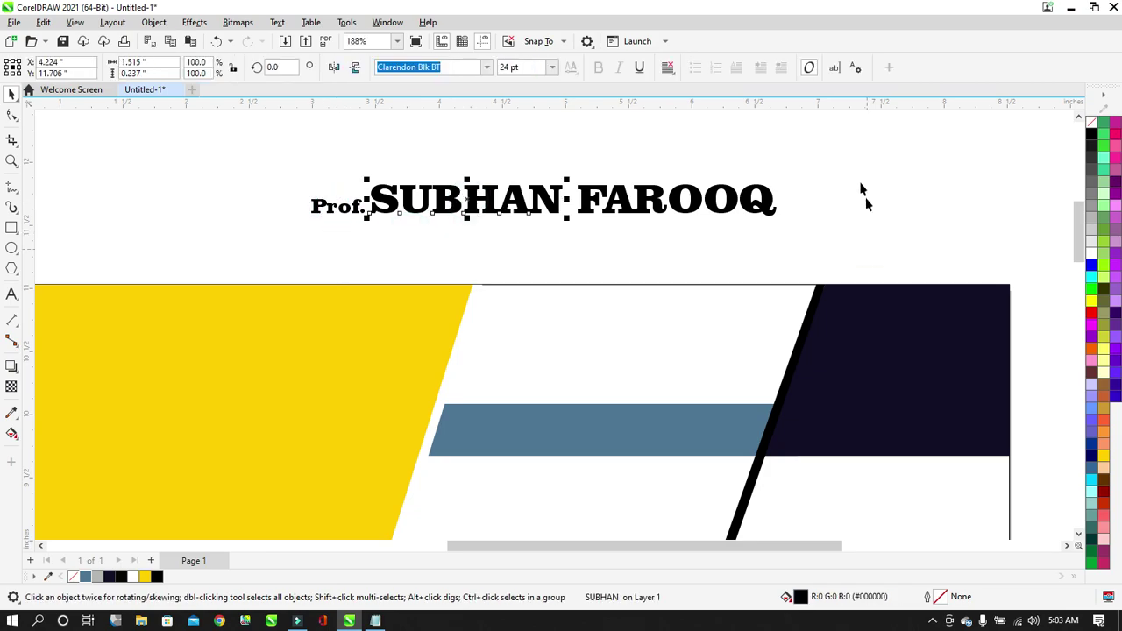
{"action": "left_click_drag", "start_coordinate": [863, 159], "coordinate": [420, 281]}
{"action": "left_click", "coordinate": [1091, 309]}
{"action": "left_click_drag", "start_coordinate": [897, 156], "coordinate": [220, 269]}
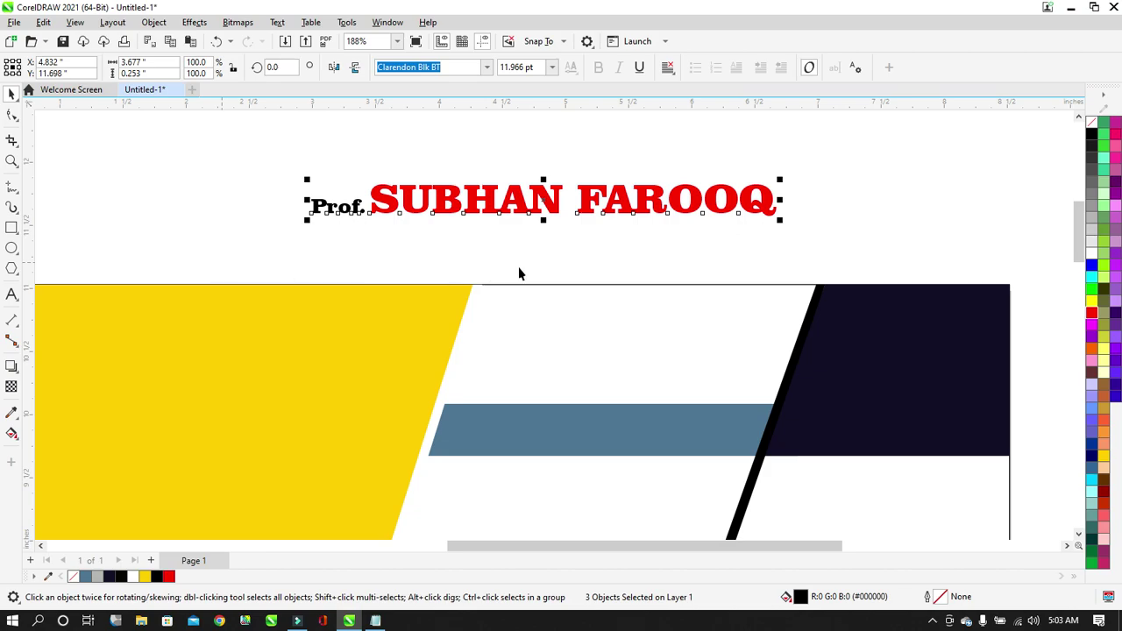
{"action": "key", "text": "ctrl+g"}
Place the grouped name line above the steel-blue band, scaled to about 106.7%.
{"action": "left_click_drag", "start_coordinate": [555, 203], "coordinate": [703, 367]}
{"action": "left_click_drag", "start_coordinate": [923, 391], "coordinate": [721, 386]}
{"action": "left_click", "coordinate": [719, 384]}
{"action": "left_click", "coordinate": [695, 225]}
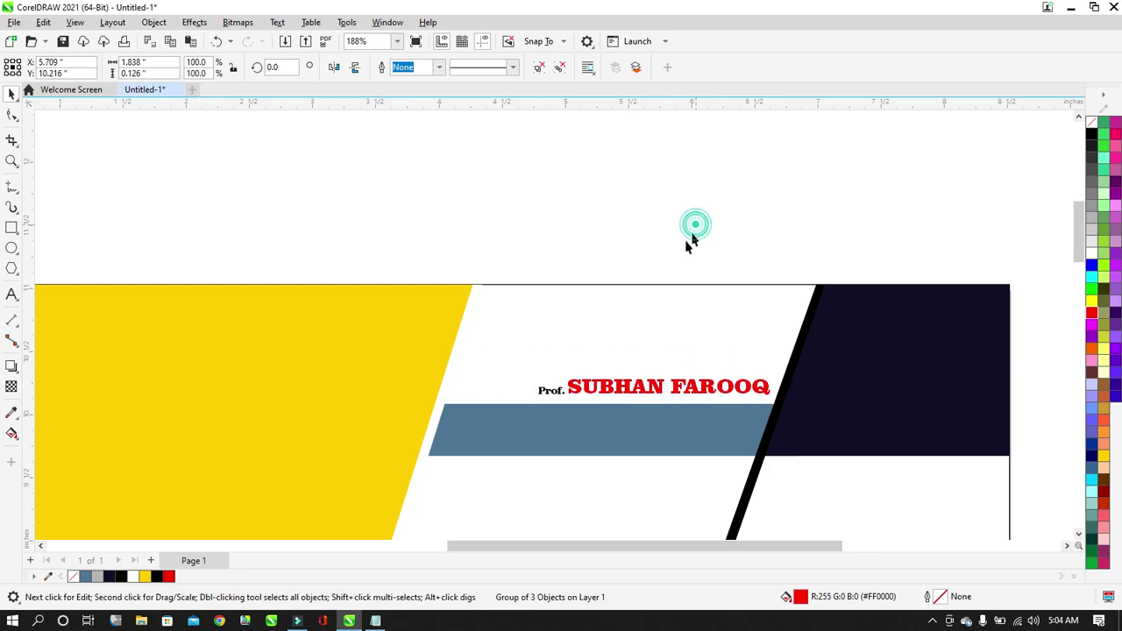
{"action": "scroll", "coordinate": [640, 276], "scroll_direction": "down", "scroll_amount": 5}
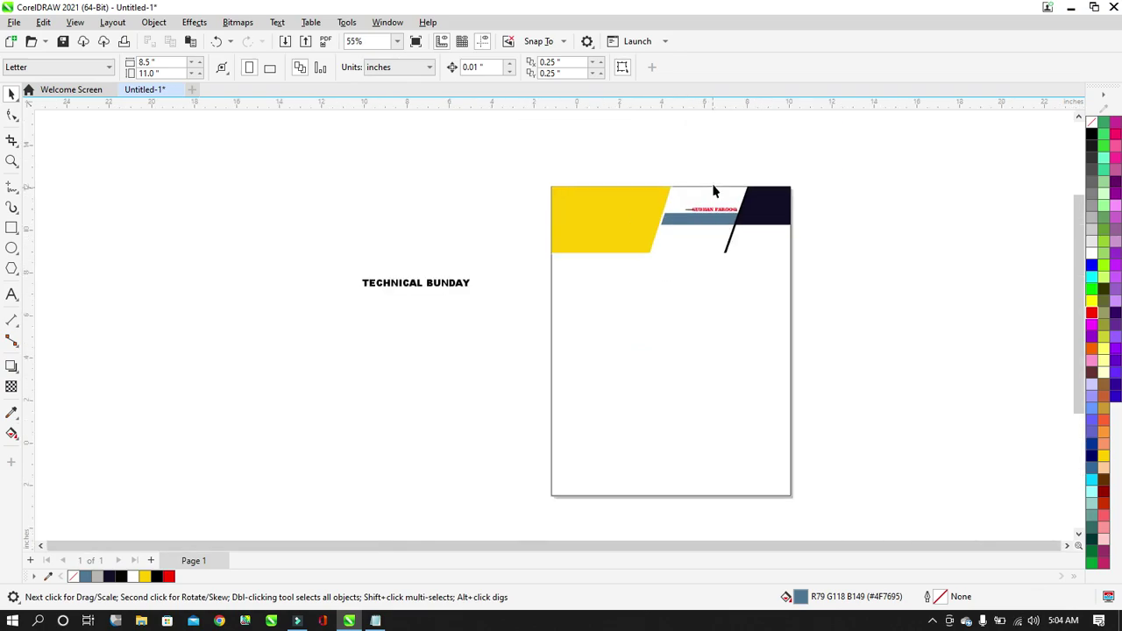
{"action": "scroll", "coordinate": [722, 210], "scroll_direction": "up", "scroll_amount": 3}
{"action": "scroll", "coordinate": [701, 215], "scroll_direction": "up", "scroll_amount": 4}
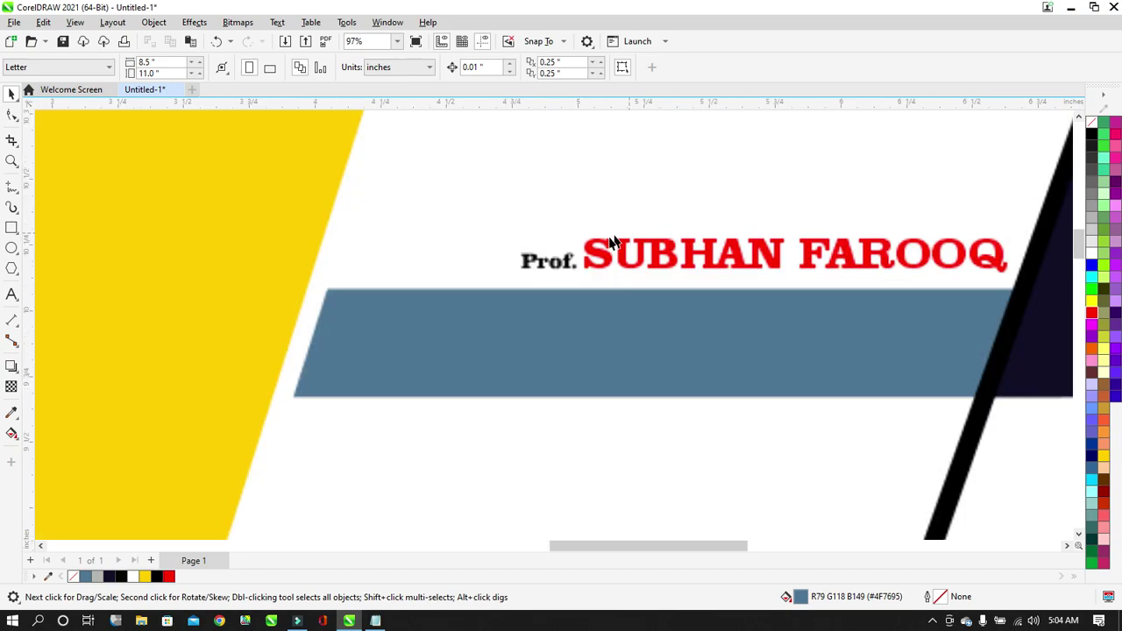
{"action": "left_click", "coordinate": [600, 254]}
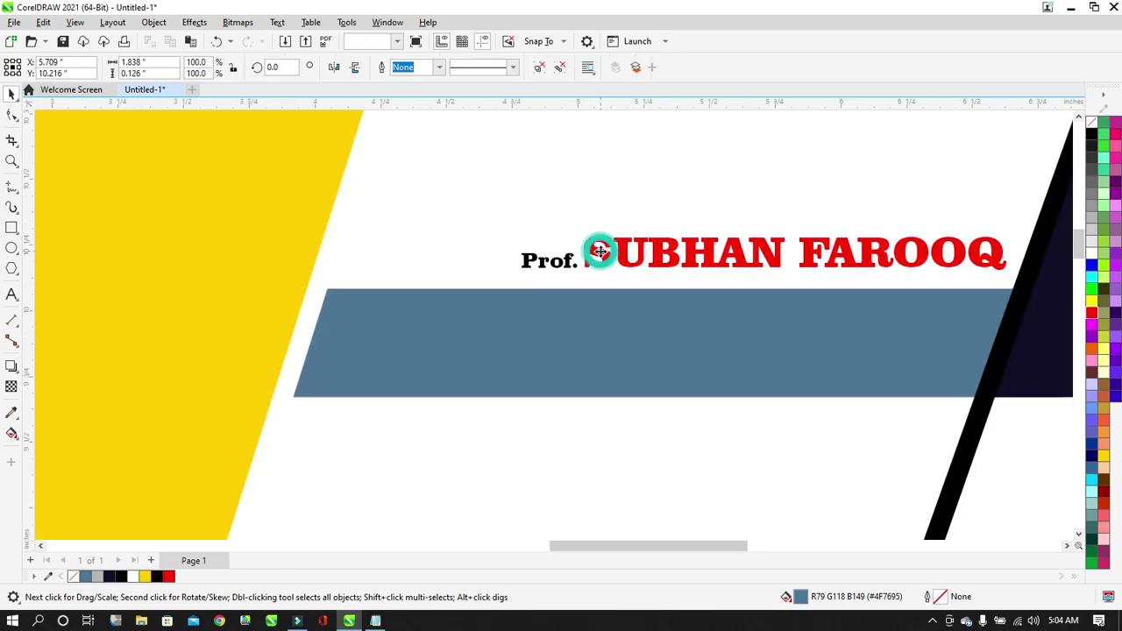
{"action": "left_click_drag", "start_coordinate": [522, 236], "coordinate": [493, 226]}
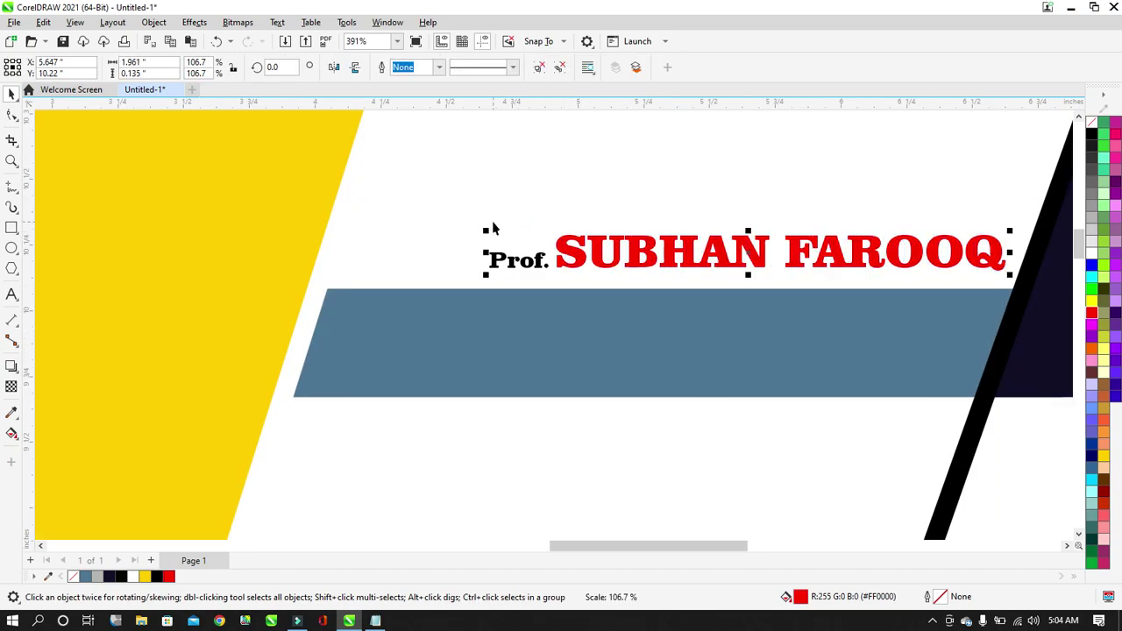
{"action": "key", "text": "F4"}
{"action": "left_click", "coordinate": [891, 226]}
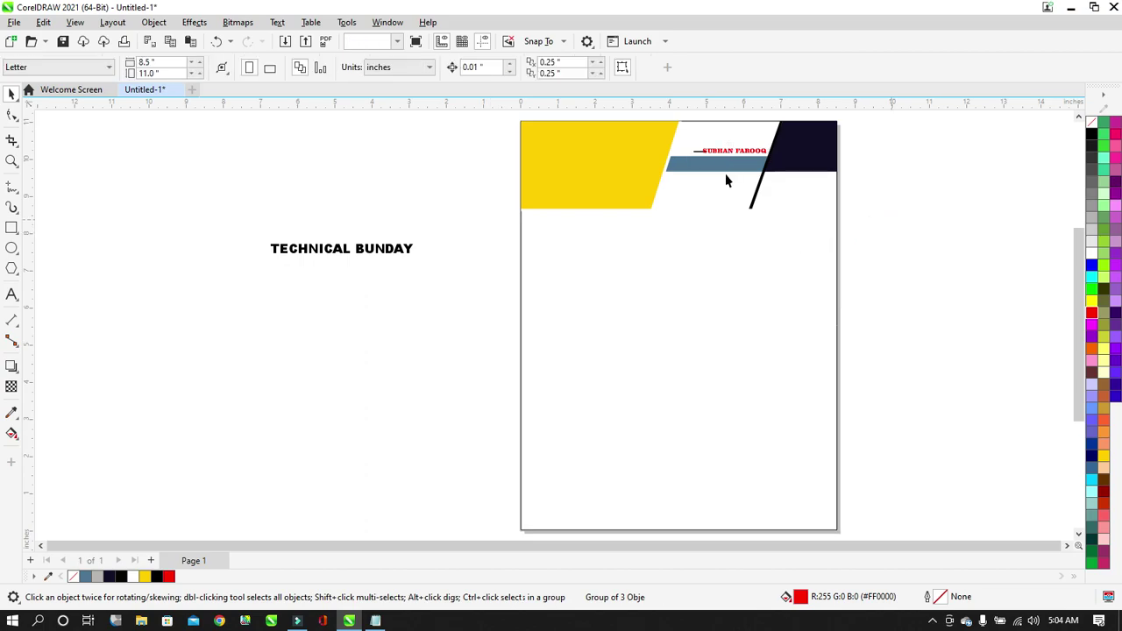
Break TECHNICAL BUNDAY onto two lines, with BUNDAY on the second line.
{"action": "left_click", "coordinate": [403, 248]}
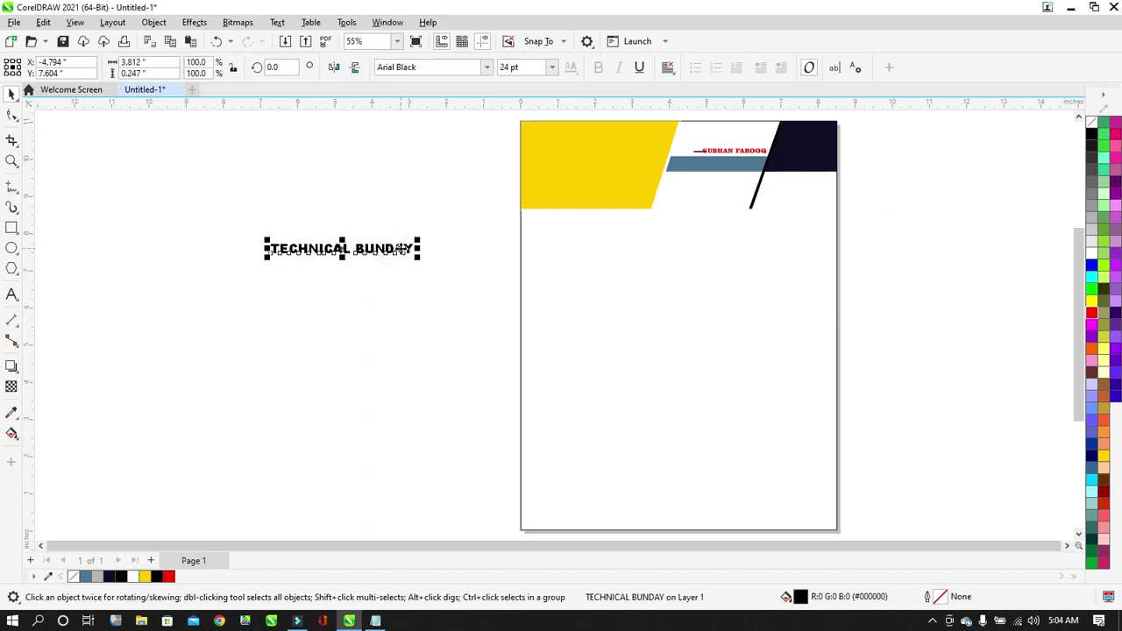
{"action": "mouse_move", "coordinate": [404, 248]}
{"action": "left_mouse_down"}
{"action": "mouse_move", "coordinate": [466, 220]}
{"action": "mouse_move", "coordinate": [426, 246]}
{"action": "mouse_move", "coordinate": [578, 240]}
{"action": "mouse_move", "coordinate": [422, 241]}
{"action": "left_mouse_up"}
{"action": "left_click", "coordinate": [15, 296]}
{"action": "left_click", "coordinate": [380, 239]}
{"action": "key", "text": "Return"}
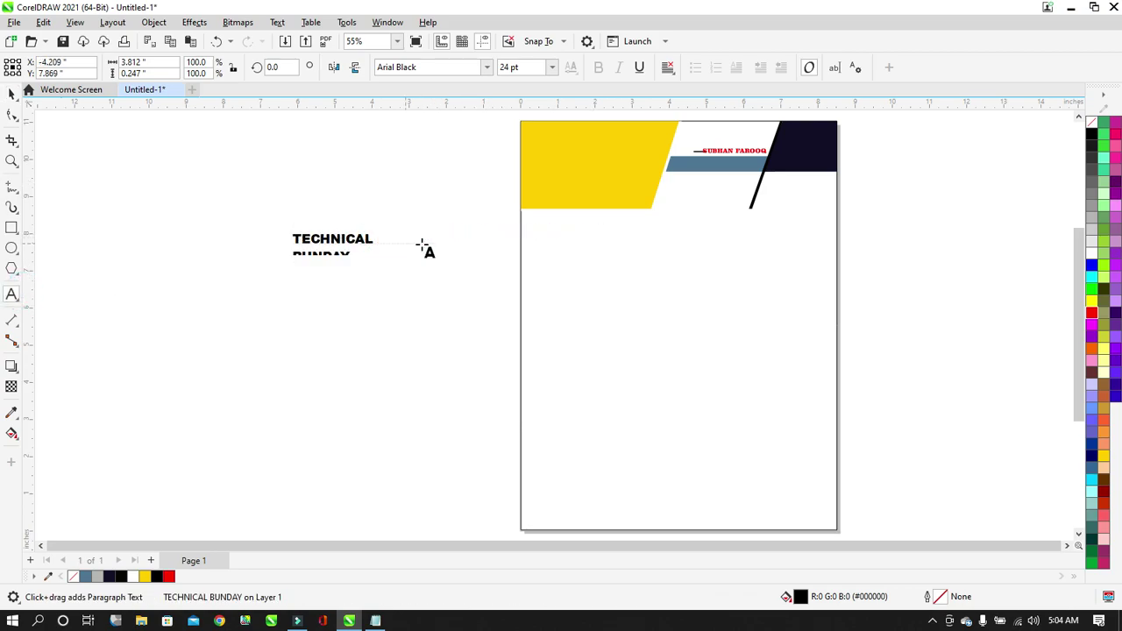
{"action": "left_click", "coordinate": [12, 94]}
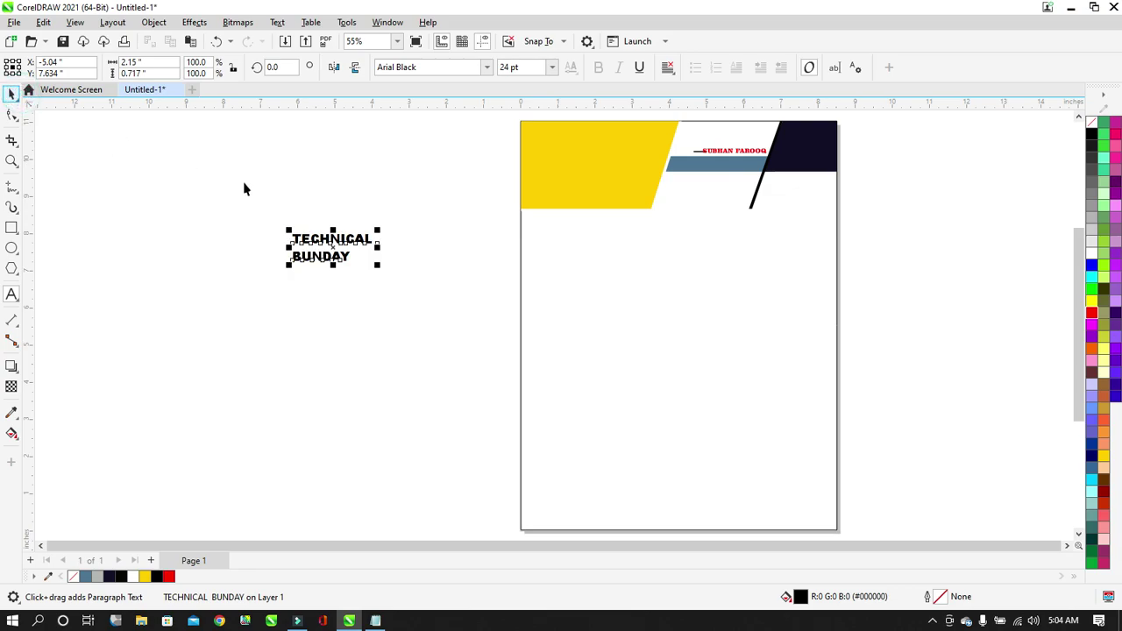
Move the two-line TECHNICAL BUNDAY heading into the yellow block at the top-left.
{"action": "left_click_drag", "start_coordinate": [352, 239], "coordinate": [654, 159]}
{"action": "left_click", "coordinate": [927, 149]}
{"action": "left_click", "coordinate": [639, 152]}
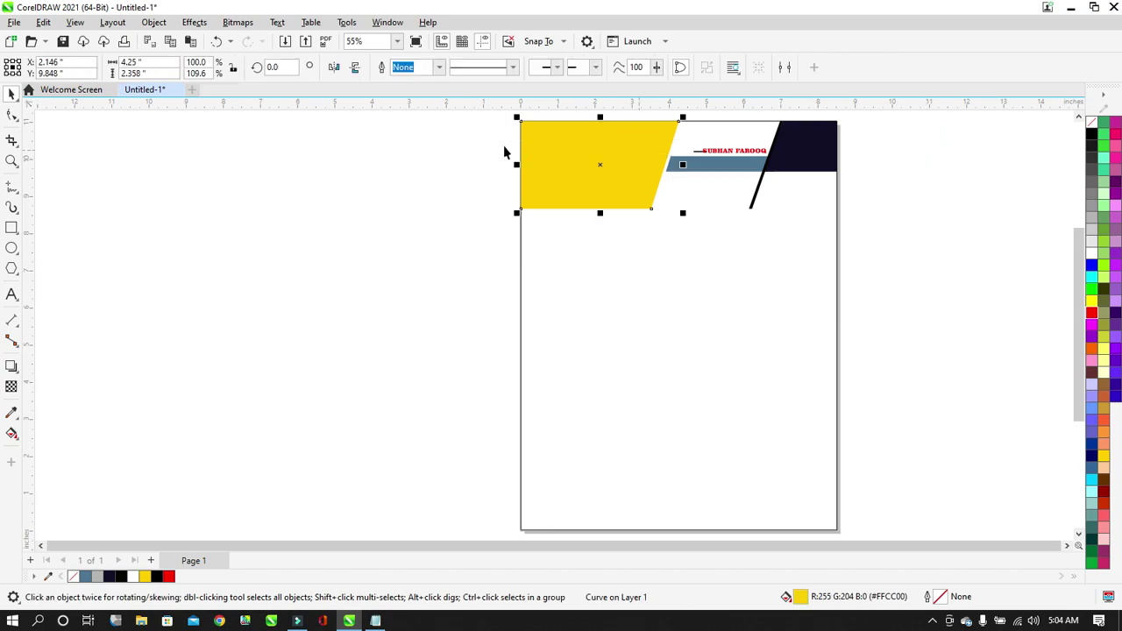
{"action": "left_click_drag", "start_coordinate": [488, 126], "coordinate": [694, 260]}
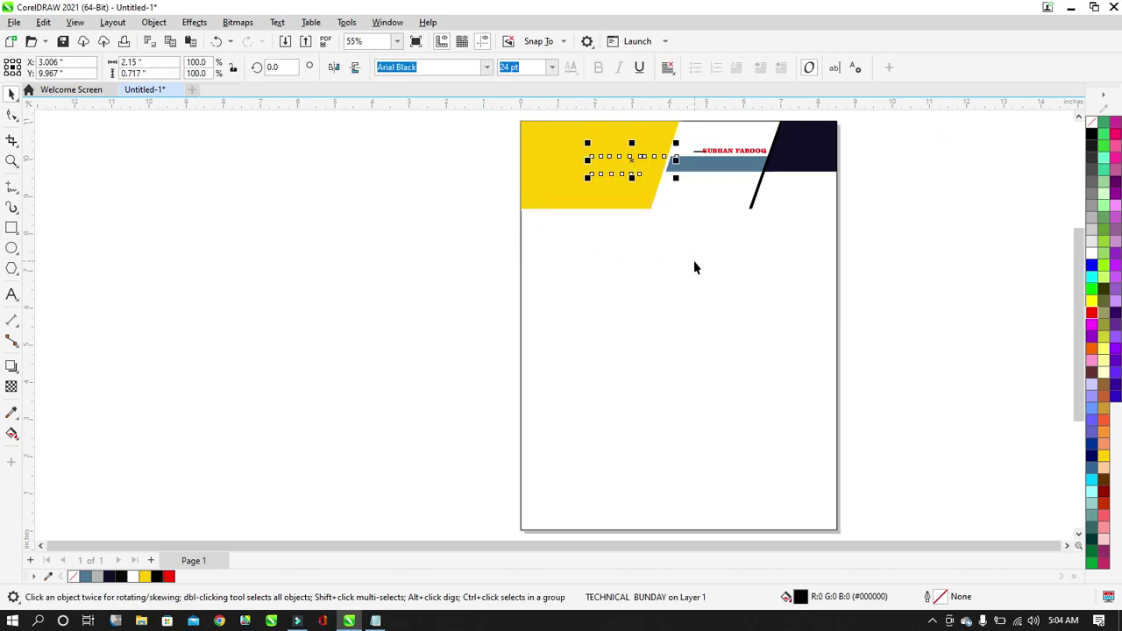
{"action": "left_click", "coordinate": [892, 193]}
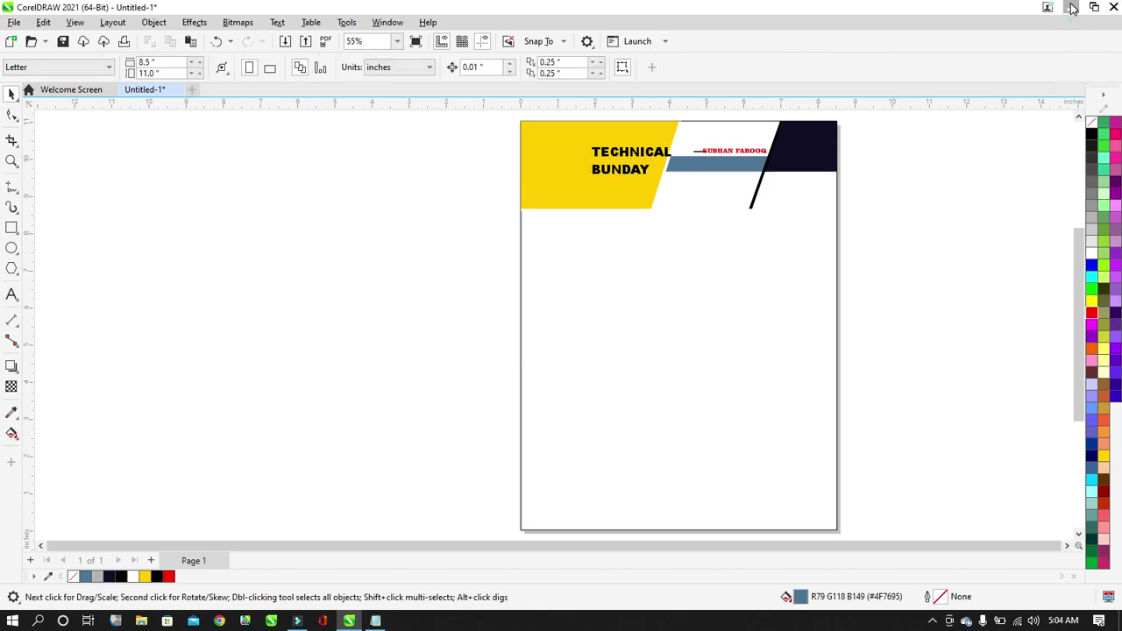
{"action": "left_click", "coordinate": [1072, 7]}
{"action": "left_click_drag", "start_coordinate": [38, 336], "coordinate": [440, 321]}
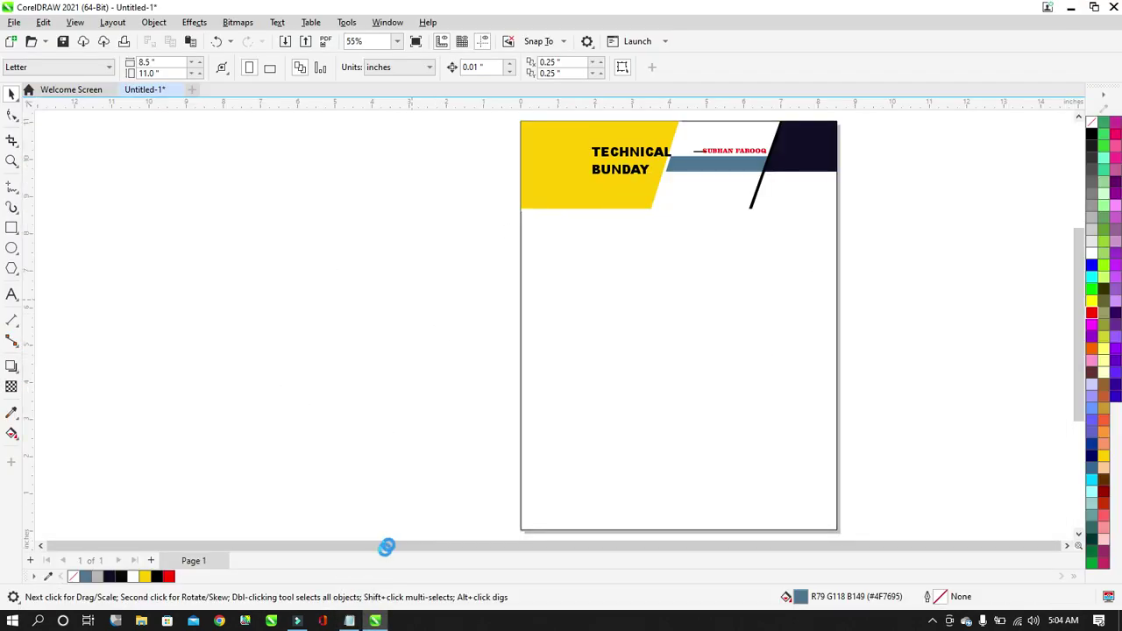
Change the Notepad label's first letter to a capital P so it reads 'Password:'.
{"action": "left_click", "coordinate": [358, 624]}
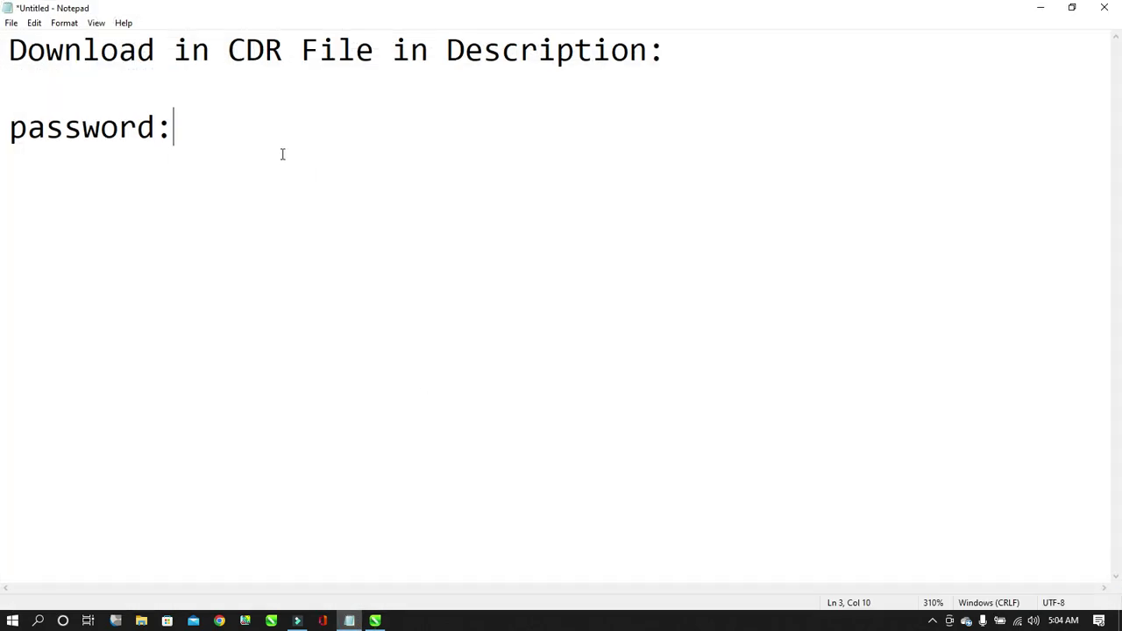
{"action": "key", "text": "BackSpace"}
{"action": "type", "text": "p"}
{"action": "key", "text": "BackSpace"}
{"action": "type", "text": "P"}
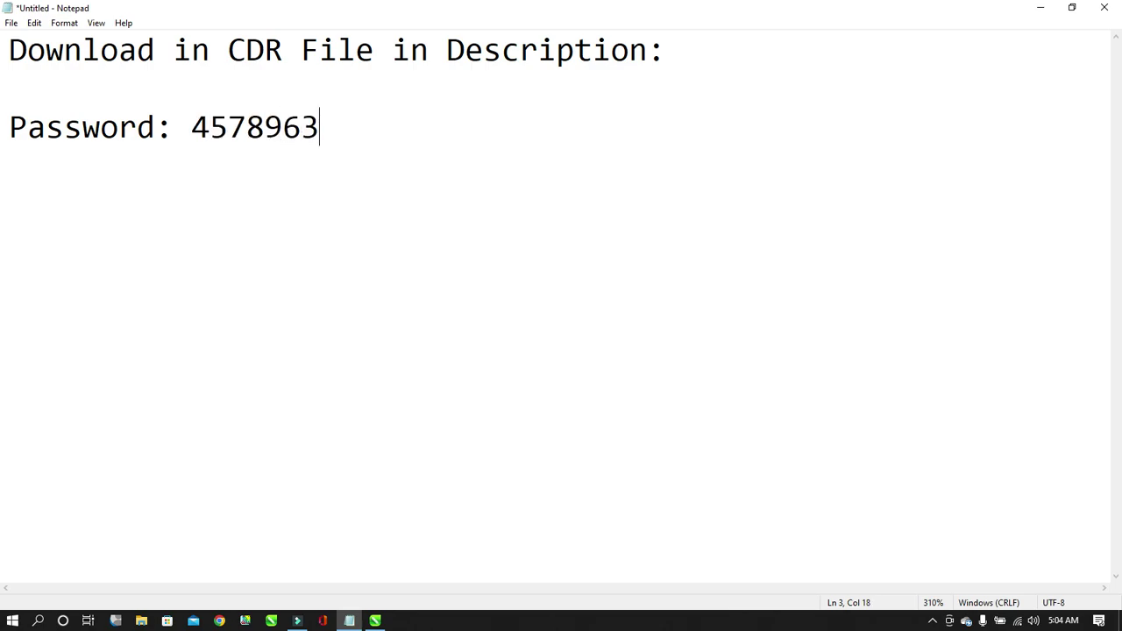
Select and check the password value entered after 'Password:'.
{"action": "left_click_drag", "start_coordinate": [194, 129], "coordinate": [350, 129]}
{"action": "left_click", "coordinate": [296, 126]}
{"action": "left_click", "coordinate": [316, 125]}
{"action": "double_click", "coordinate": [309, 128]}
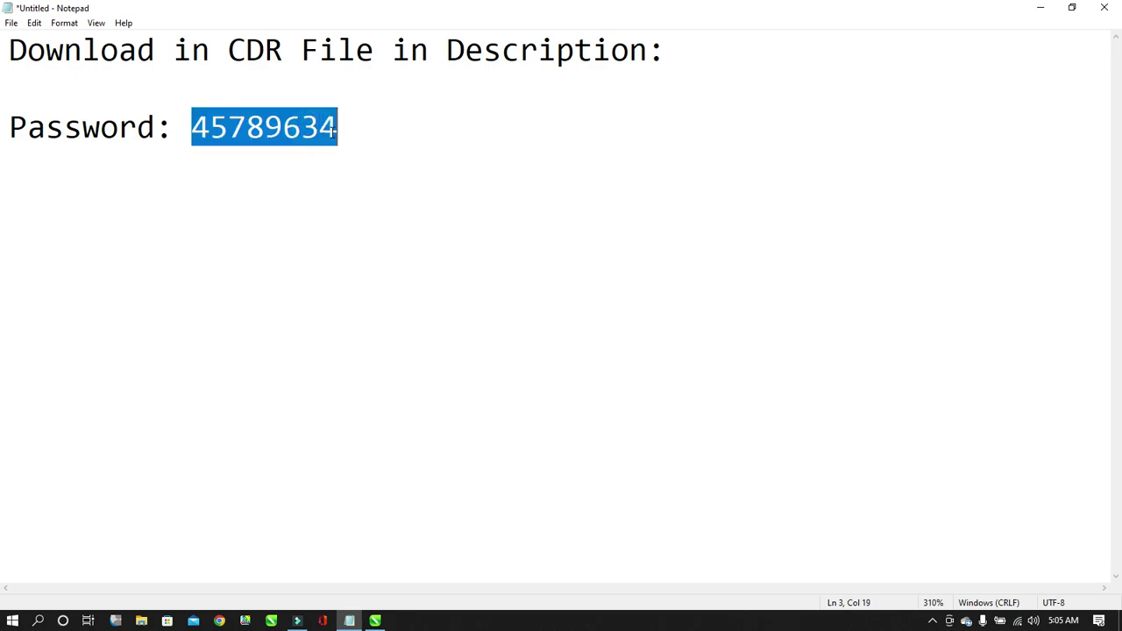
{"action": "left_click", "coordinate": [338, 128]}
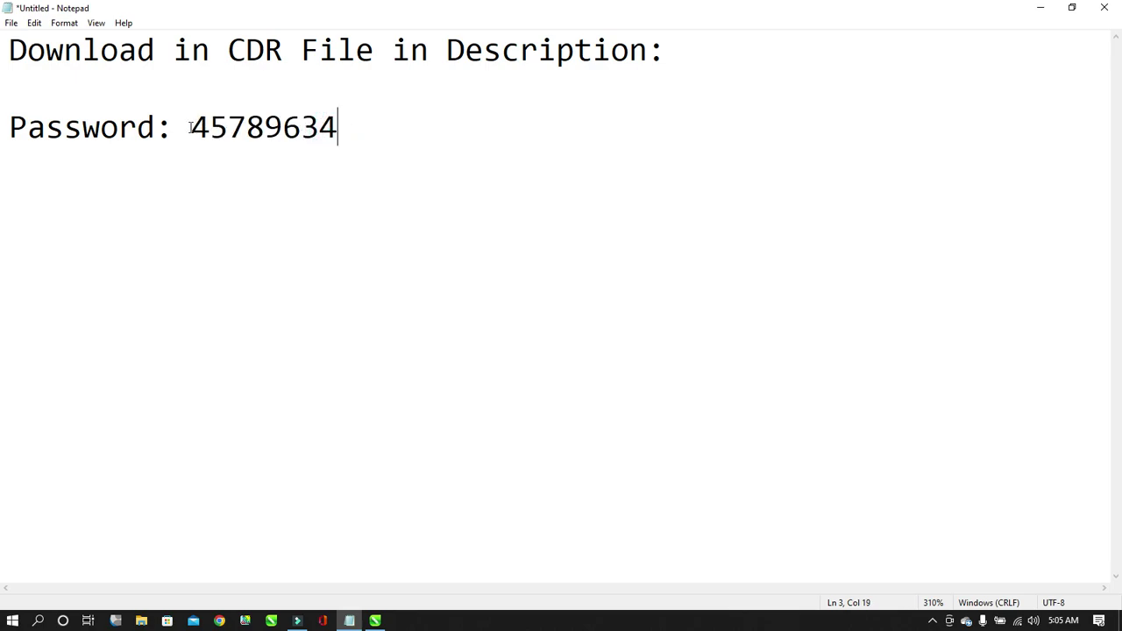
{"action": "left_click_drag", "start_coordinate": [198, 128], "coordinate": [361, 136]}
{"action": "left_click", "coordinate": [353, 163]}
Shrink the TB logo and place it onto the yellow header block.
{"action": "left_click", "coordinate": [376, 621]}
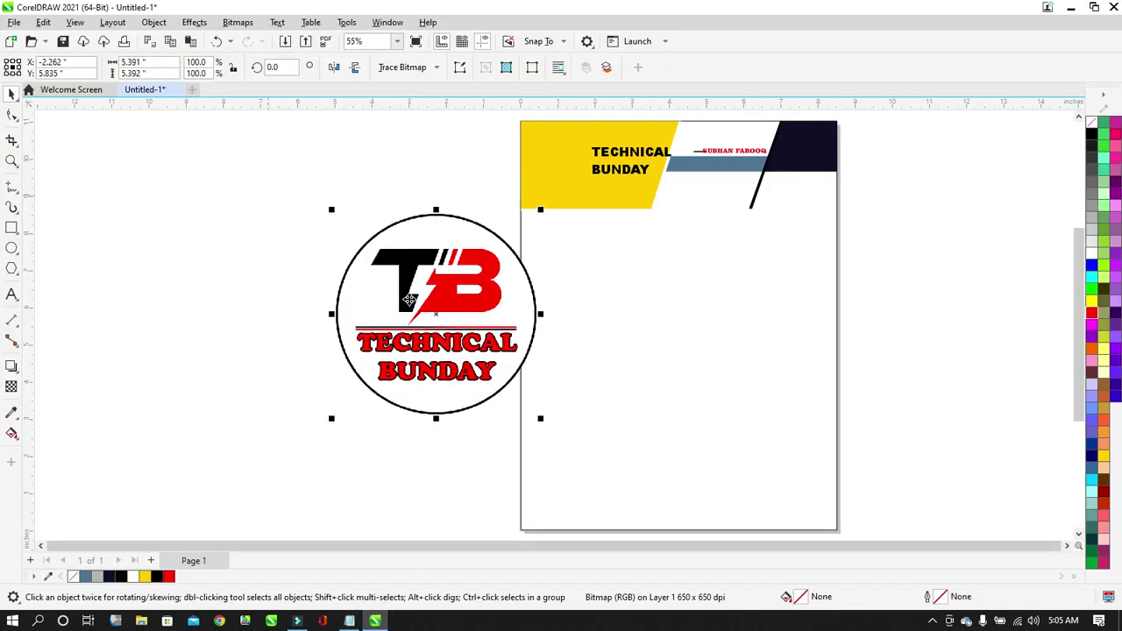
{"action": "left_click_drag", "start_coordinate": [334, 419], "coordinate": [462, 293]}
{"action": "left_click_drag", "start_coordinate": [505, 263], "coordinate": [545, 186]}
{"action": "scroll", "coordinate": [482, 279], "scroll_direction": "down", "scroll_amount": 4}
{"action": "scroll", "coordinate": [557, 169], "scroll_direction": "up", "scroll_amount": 13}
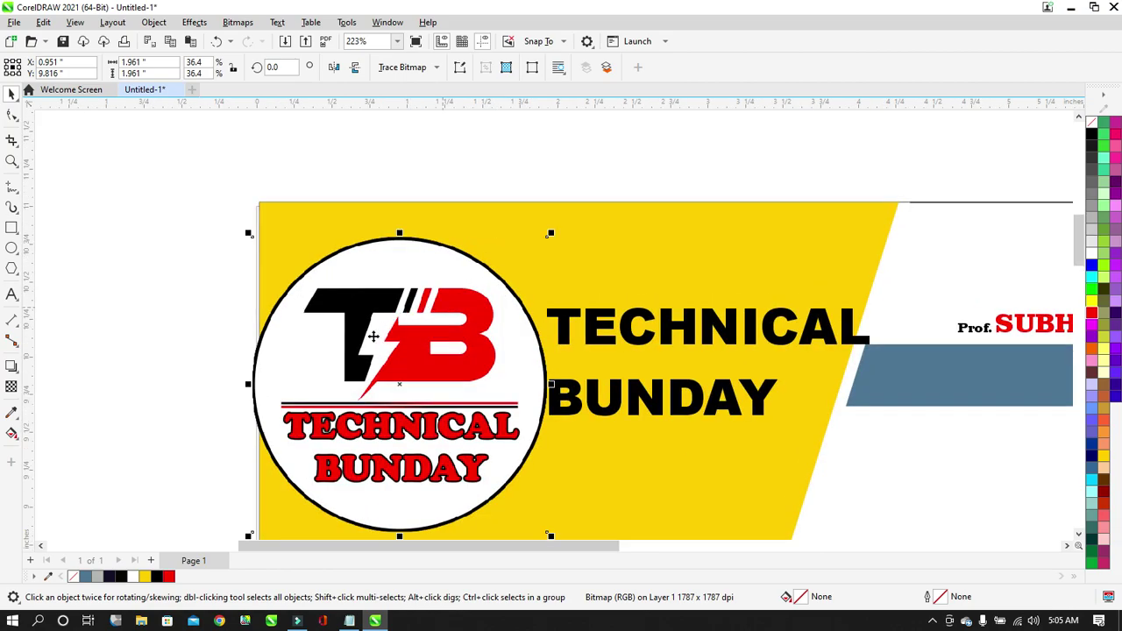
{"action": "left_click_drag", "start_coordinate": [249, 536], "coordinate": [319, 463]}
{"action": "left_click_drag", "start_coordinate": [472, 376], "coordinate": [451, 398]}
{"action": "scroll", "coordinate": [378, 199], "scroll_direction": "down", "scroll_amount": 1}
{"action": "left_click_drag", "start_coordinate": [481, 238], "coordinate": [474, 244]}
{"action": "left_click_drag", "start_coordinate": [435, 301], "coordinate": [426, 303]}
{"action": "left_click", "coordinate": [500, 191]}
Scale the TECHNICAL BUNDAY title down and centre-align it beside the logo.
{"action": "left_click", "coordinate": [549, 294]}
{"action": "mouse_move", "coordinate": [553, 288]}
{"action": "left_mouse_down"}
{"action": "mouse_move", "coordinate": [523, 319]}
{"action": "mouse_move", "coordinate": [542, 307]}
{"action": "left_mouse_up"}
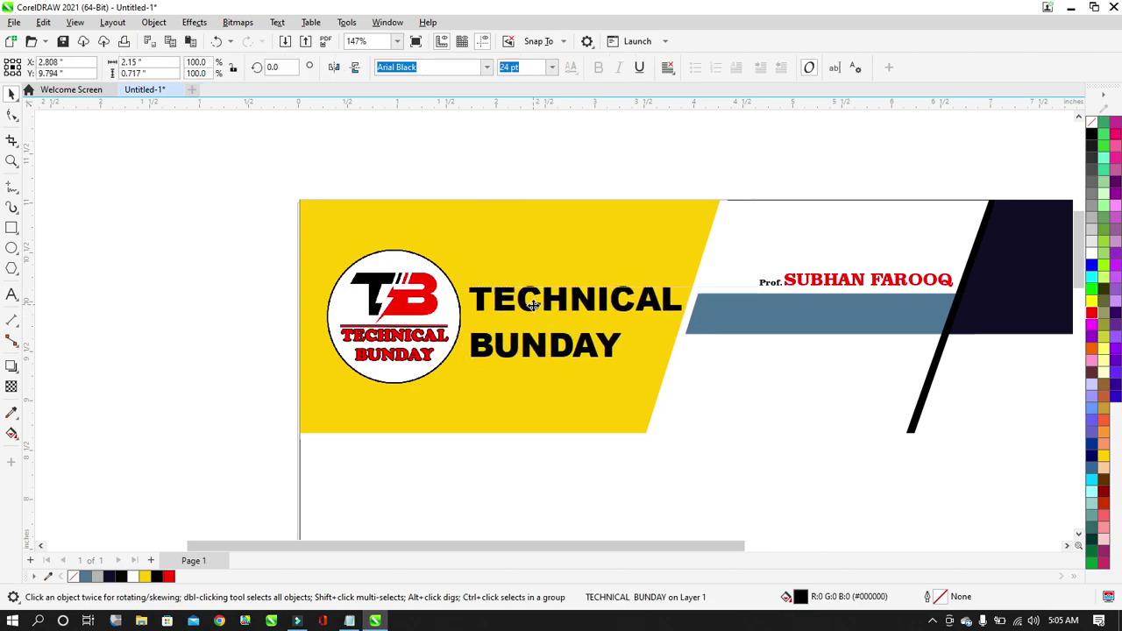
{"action": "left_click_drag", "start_coordinate": [688, 368], "coordinate": [669, 367]}
{"action": "left_click", "coordinate": [445, 317], "text": "shift"}
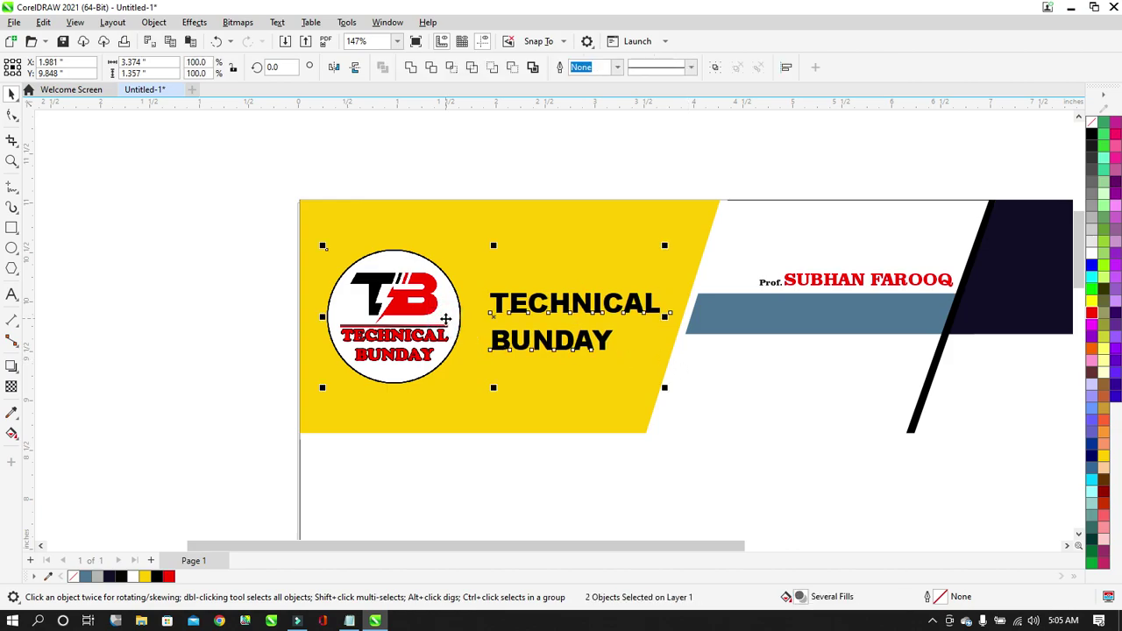
{"action": "key", "text": "e"}
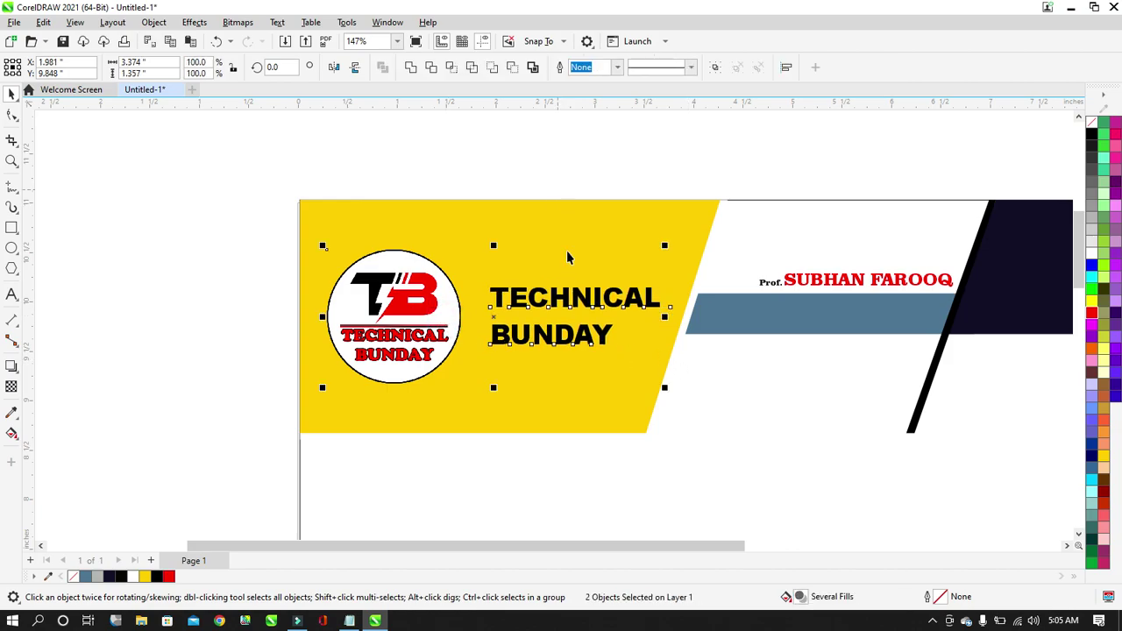
{"action": "left_click", "coordinate": [574, 181]}
{"action": "left_click", "coordinate": [579, 305]}
{"action": "key", "text": "Left"}
{"action": "key", "text": "Left"}
{"action": "key", "text": "Left"}
{"action": "key", "text": "Left"}
{"action": "key", "text": "Left"}
{"action": "key", "text": "Left"}
{"action": "key", "text": "Left"}
{"action": "key", "text": "Left"}
{"action": "key", "text": "Left"}
{"action": "key", "text": "Left"}
{"action": "key", "text": "Left"}
{"action": "key", "text": "Left"}
{"action": "key", "text": "Left"}
{"action": "key", "text": "Left"}
{"action": "key", "text": "Left"}
{"action": "key", "text": "Left"}
{"action": "key", "text": "Left"}
{"action": "key", "text": "Left"}
{"action": "key", "text": "Left"}
{"action": "key", "text": "Left"}
{"action": "key", "text": "Left"}
{"action": "key", "text": "Left"}
Group the logo and title, centre the group on the yellow block, and enlarge it slightly.
{"action": "left_click_drag", "start_coordinate": [208, 181], "coordinate": [728, 429]}
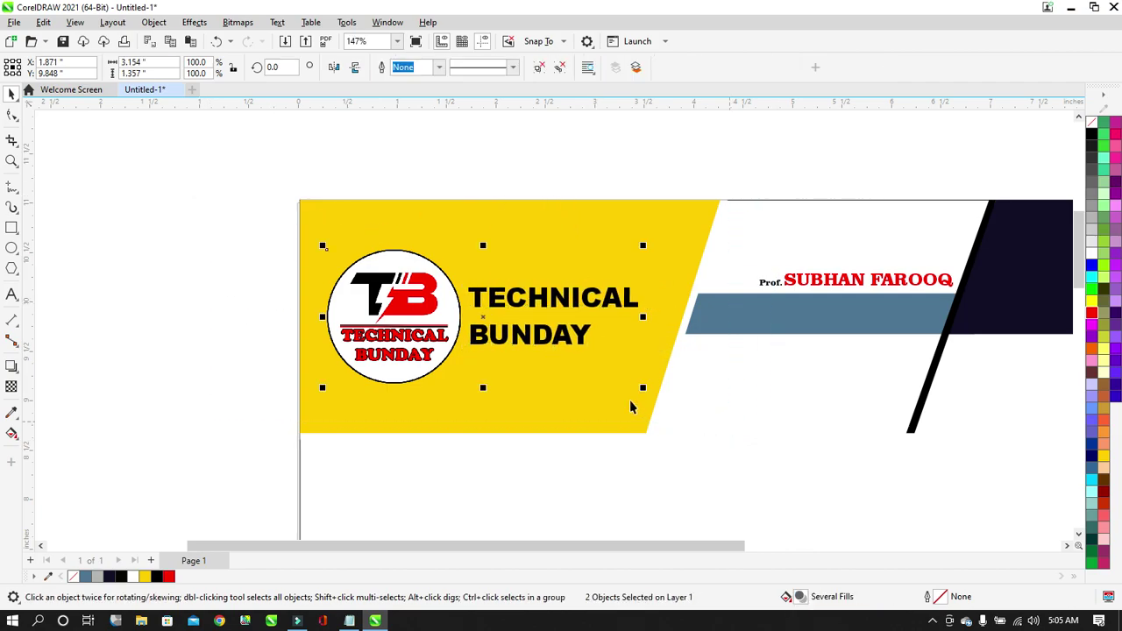
{"action": "key", "text": "ctrl+g"}
{"action": "left_click", "coordinate": [629, 403], "text": "shift"}
{"action": "key", "text": "c"}
{"action": "left_click", "coordinate": [659, 142]}
{"action": "left_click", "coordinate": [626, 301]}
{"action": "key", "text": "Left"}
{"action": "key", "text": "Left"}
{"action": "key", "text": "Left"}
{"action": "key", "text": "Left"}
{"action": "key", "text": "Left"}
{"action": "key", "text": "Left"}
{"action": "key", "text": "Left"}
{"action": "key", "text": "Left"}
{"action": "key", "text": "Left"}
{"action": "key", "text": "Left"}
{"action": "key", "text": "Left"}
{"action": "key", "text": "Left"}
{"action": "key", "text": "Left"}
{"action": "key", "text": "Left"}
{"action": "key", "text": "Left"}
{"action": "key", "text": "Left"}
{"action": "key", "text": "Right"}
{"action": "key", "text": "Right"}
{"action": "key", "text": "Right"}
{"action": "key", "text": "Right"}
{"action": "key", "text": "Right"}
{"action": "key", "text": "Right"}
{"action": "key", "text": "Right"}
{"action": "key", "text": "Right"}
{"action": "key", "text": "Right"}
{"action": "key", "text": "Right"}
{"action": "key", "text": "Right"}
{"action": "key", "text": "Right"}
{"action": "key", "text": "Right"}
{"action": "key", "text": "Right"}
{"action": "key", "text": "Right"}
{"action": "key", "text": "Right"}
{"action": "key", "text": "Right"}
{"action": "key", "text": "Right"}
{"action": "key", "text": "Right"}
{"action": "key", "text": "Right"}
{"action": "key", "text": "Right"}
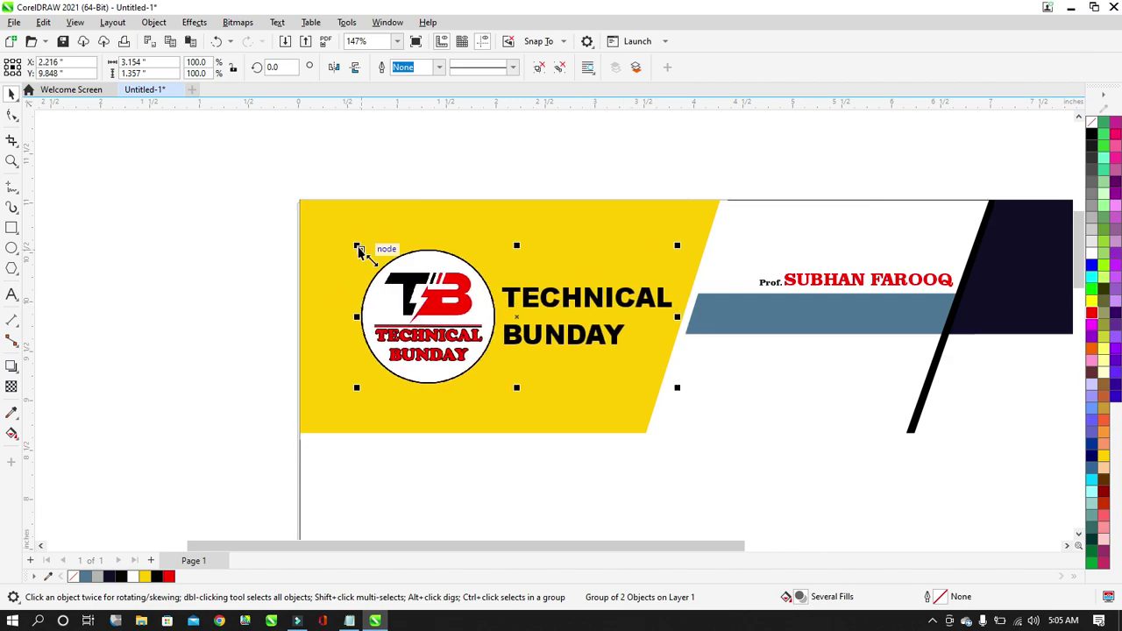
{"action": "left_click_drag", "start_coordinate": [357, 248], "coordinate": [314, 233]}
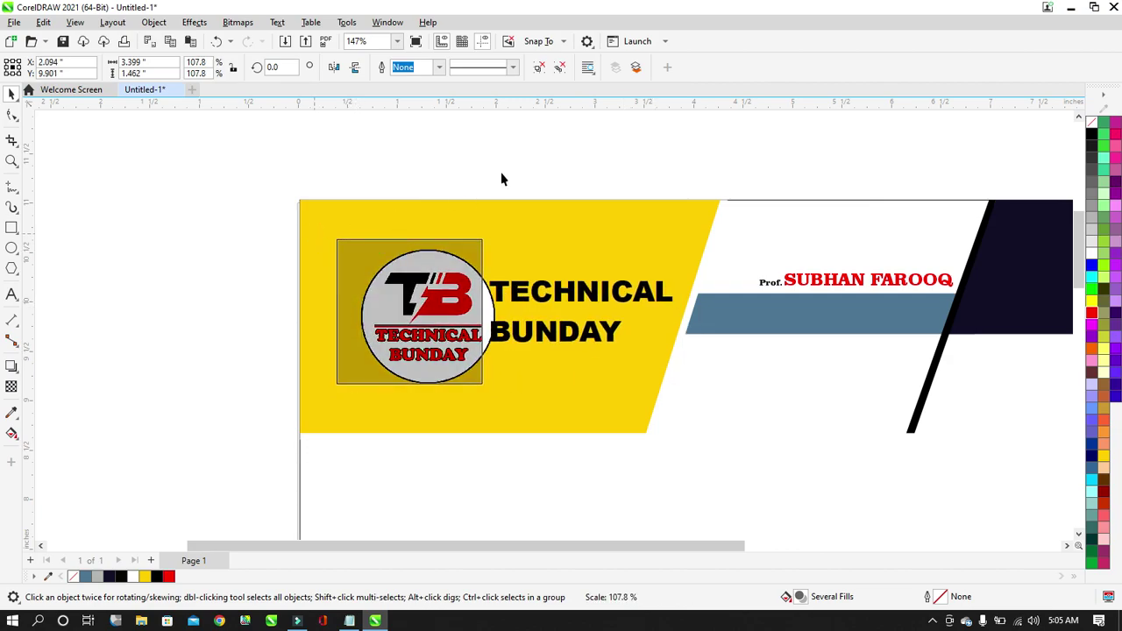
{"action": "left_click", "coordinate": [467, 180]}
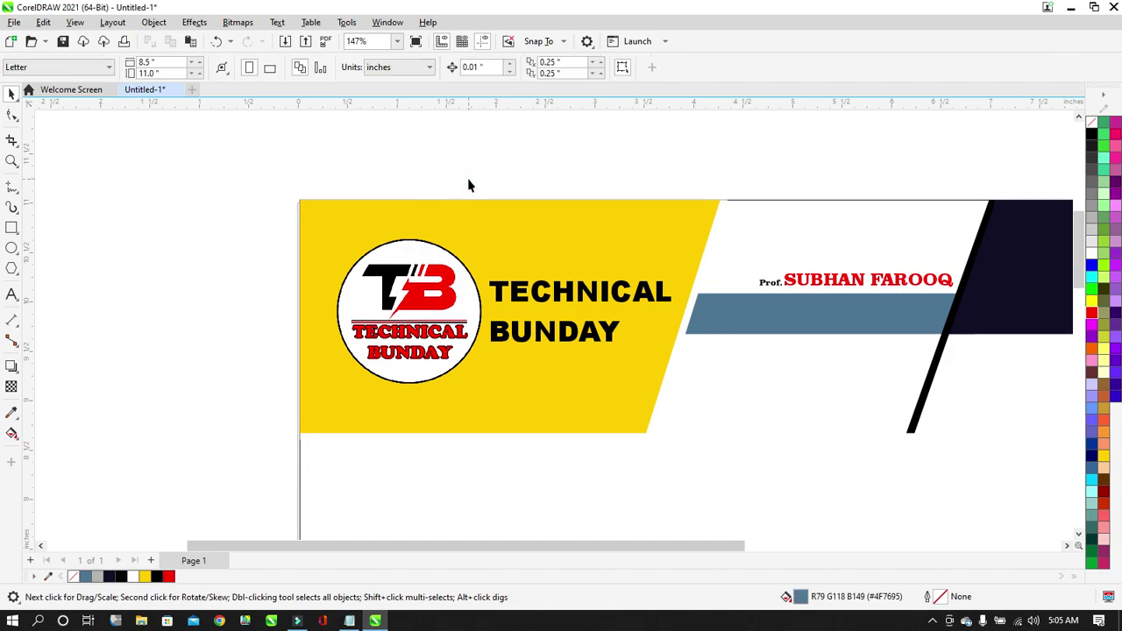
{"action": "key", "text": "shift+F4"}
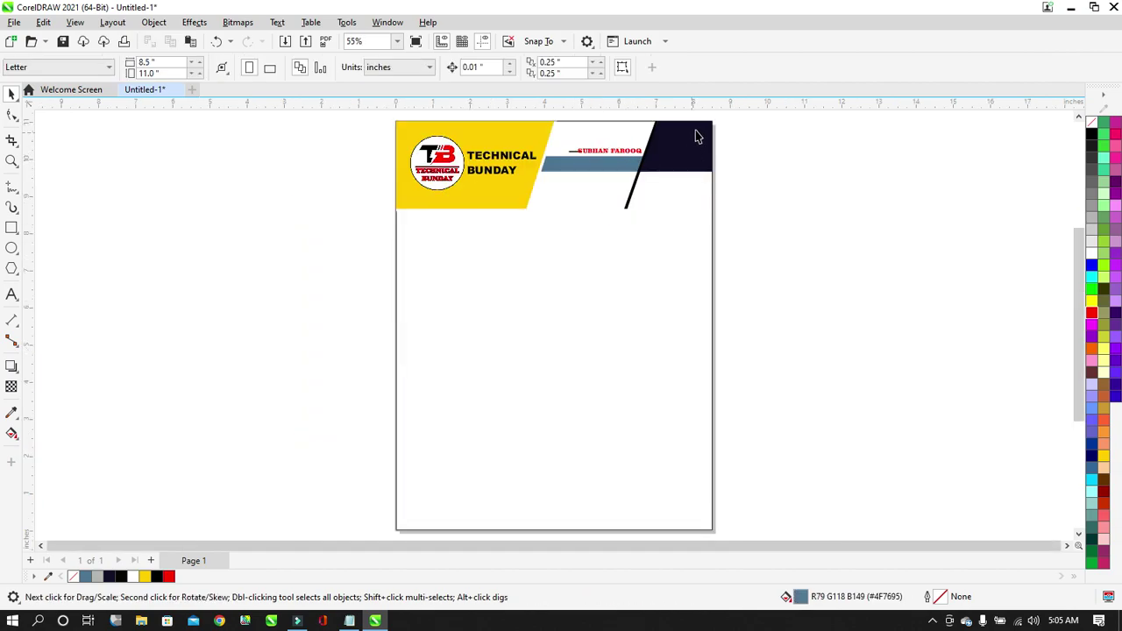
{"action": "scroll", "coordinate": [552, 265], "scroll_direction": "down", "scroll_amount": 4}
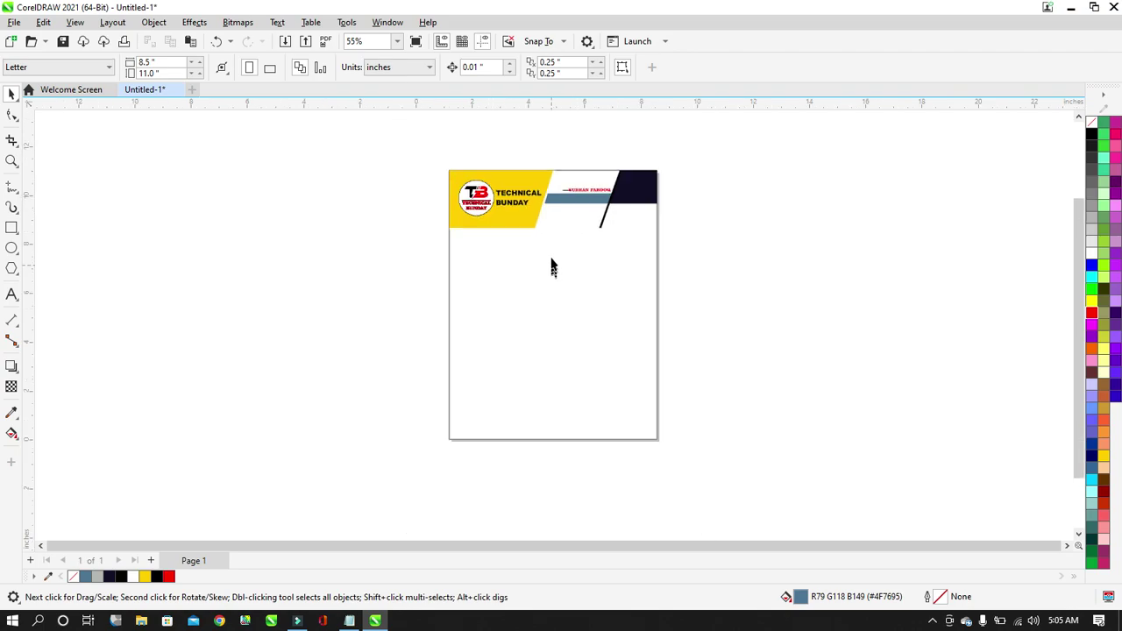
{"action": "scroll", "coordinate": [556, 186], "scroll_direction": "up", "scroll_amount": 9}
{"action": "scroll", "coordinate": [398, 371], "scroll_direction": "up", "scroll_amount": 3}
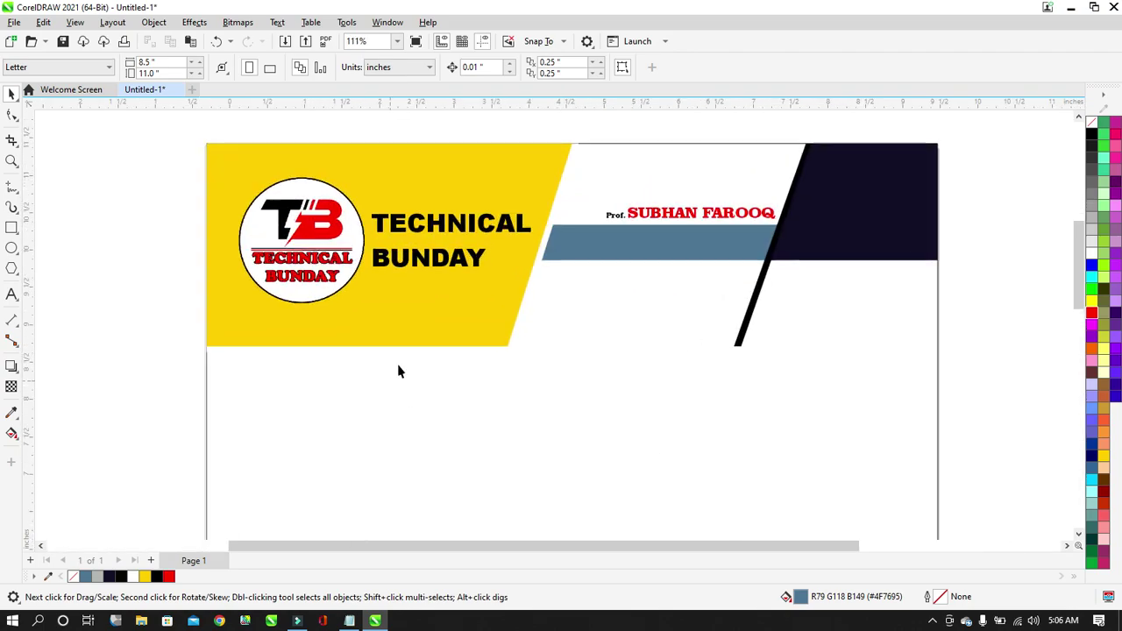
Draw a 4.794 × 0.895 in grey (#B5B6B1) rectangle below the yellow block and convert it to curves.
{"action": "left_click", "coordinate": [11, 228]}
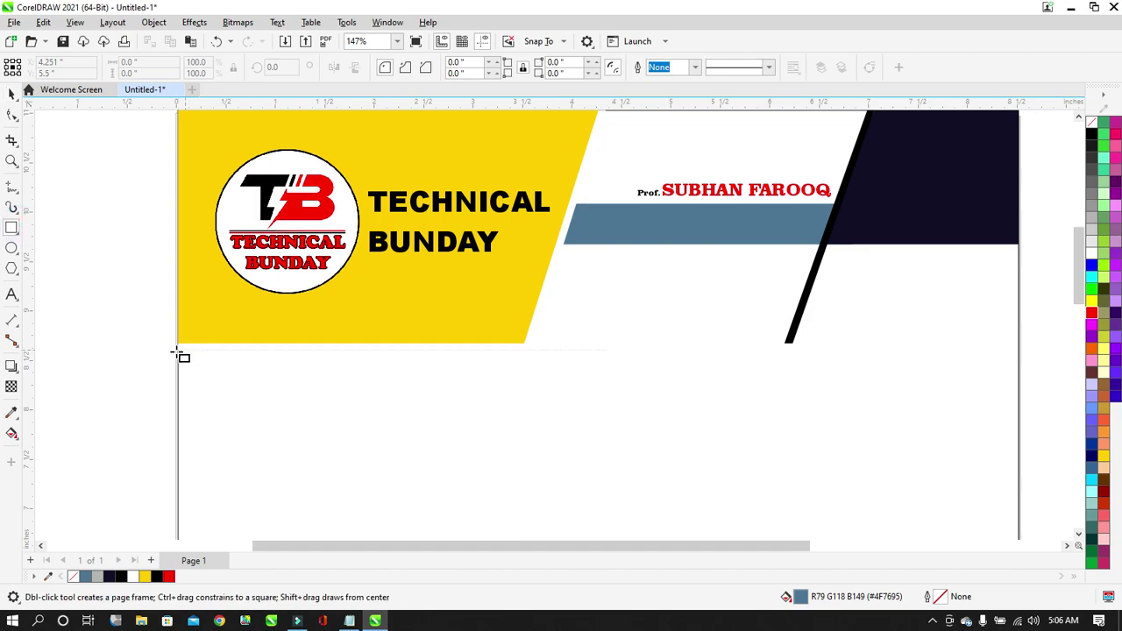
{"action": "left_click_drag", "start_coordinate": [177, 351], "coordinate": [651, 439]}
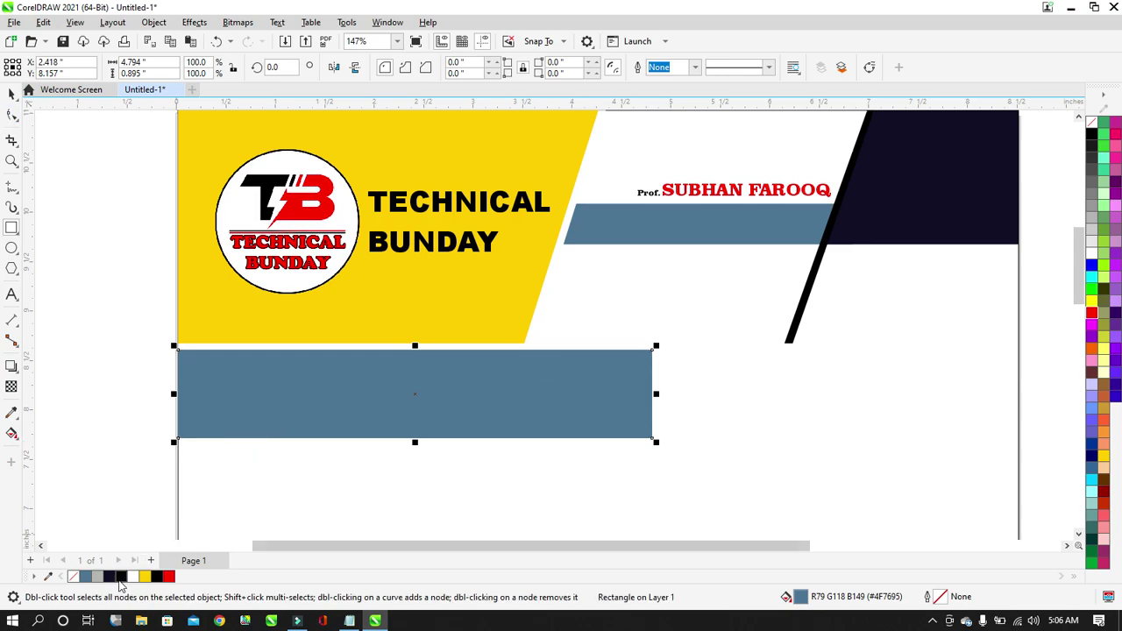
{"action": "left_click", "coordinate": [98, 577]}
{"action": "left_click", "coordinate": [11, 112]}
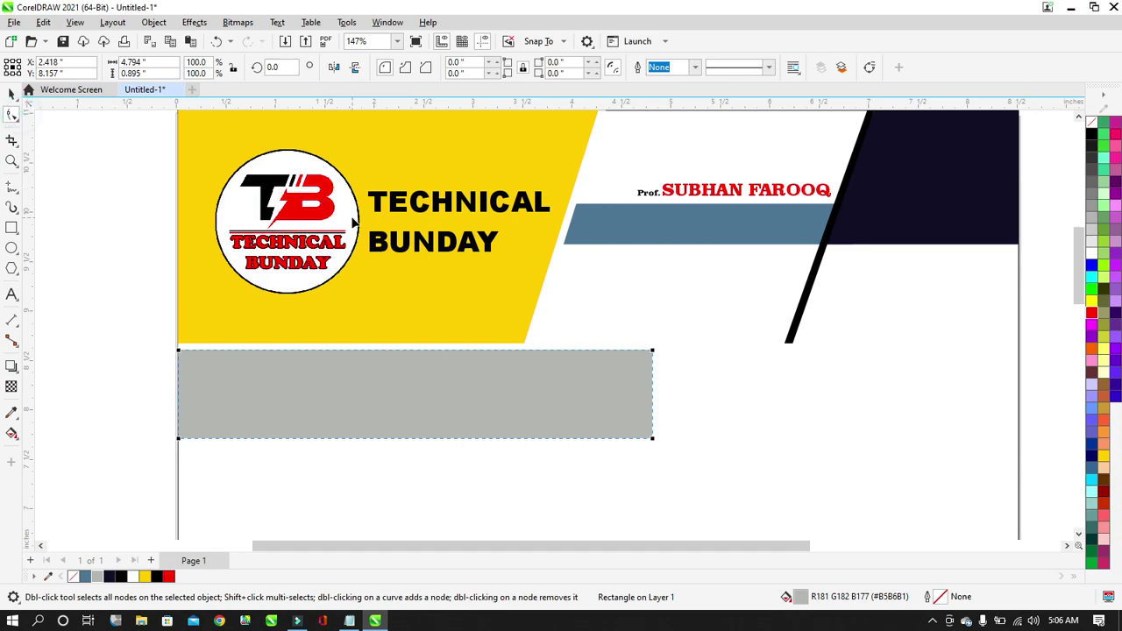
{"action": "key", "text": "ctrl+q"}
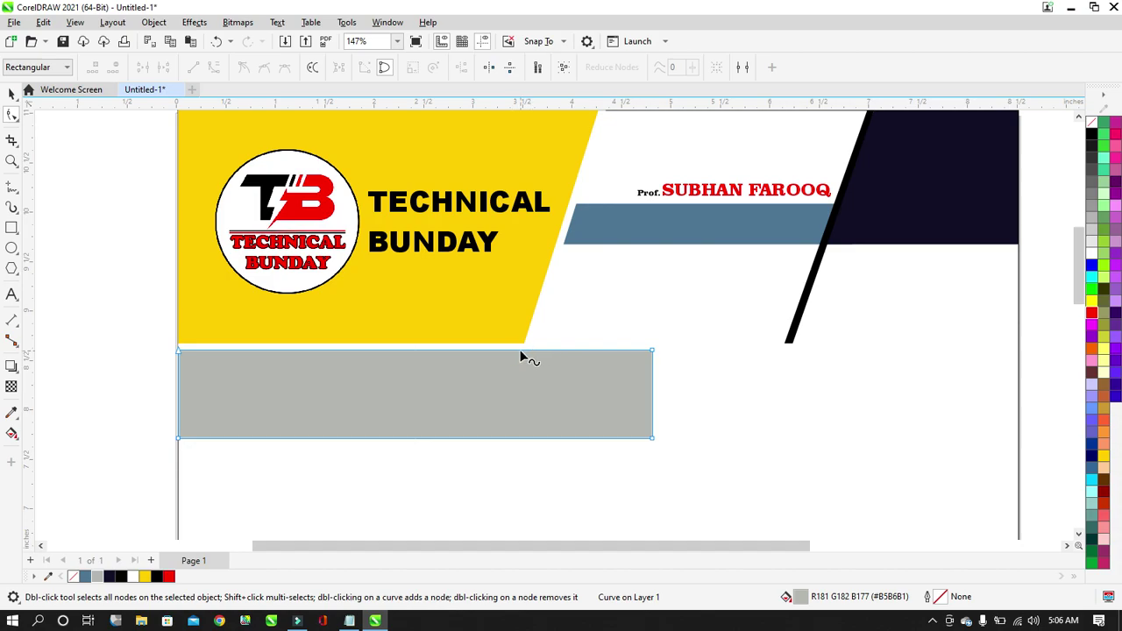
{"action": "scroll", "coordinate": [524, 353], "scroll_direction": "up", "scroll_amount": 6}
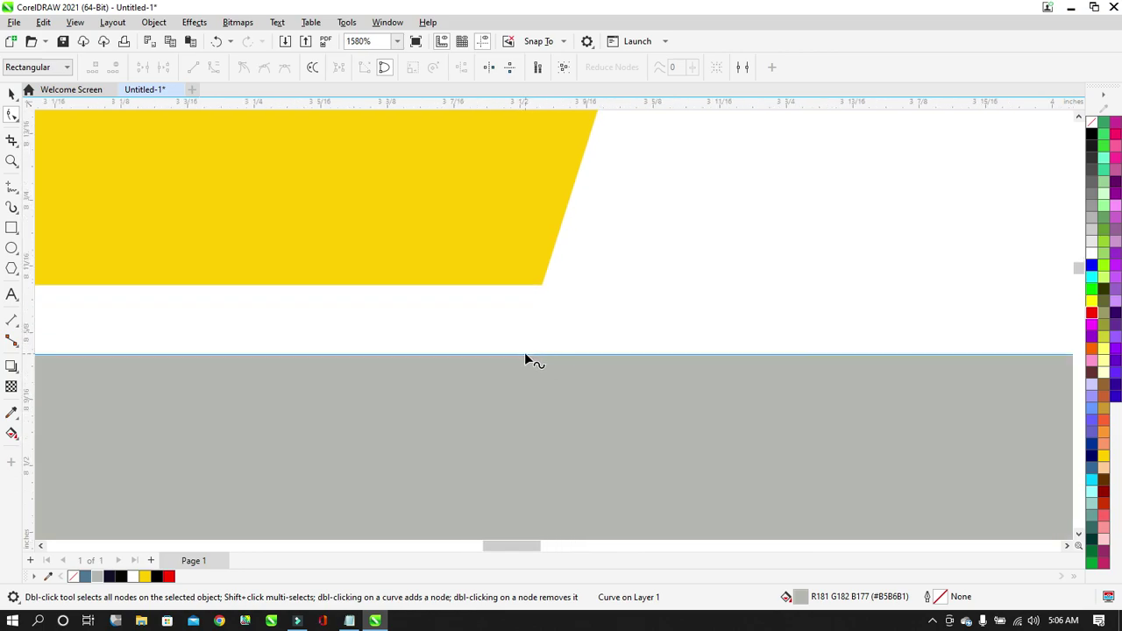
Pull the grey shape's top-right corner up into a slanted peak beside the yellow block.
{"action": "left_click", "coordinate": [525, 355]}
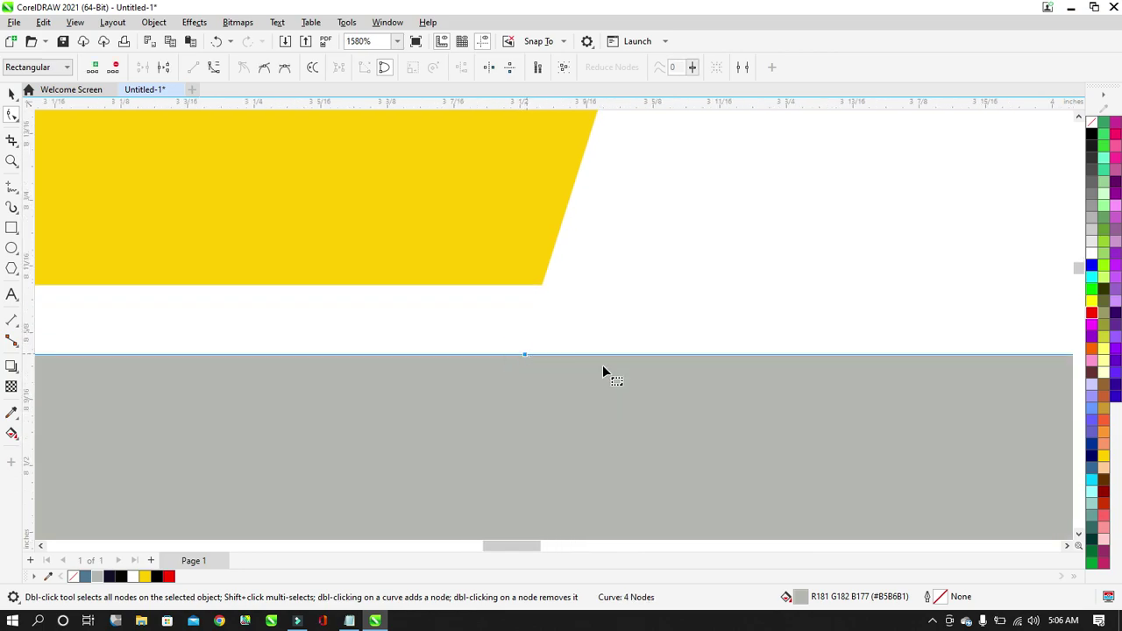
{"action": "scroll", "coordinate": [481, 355], "scroll_direction": "down", "scroll_amount": 4}
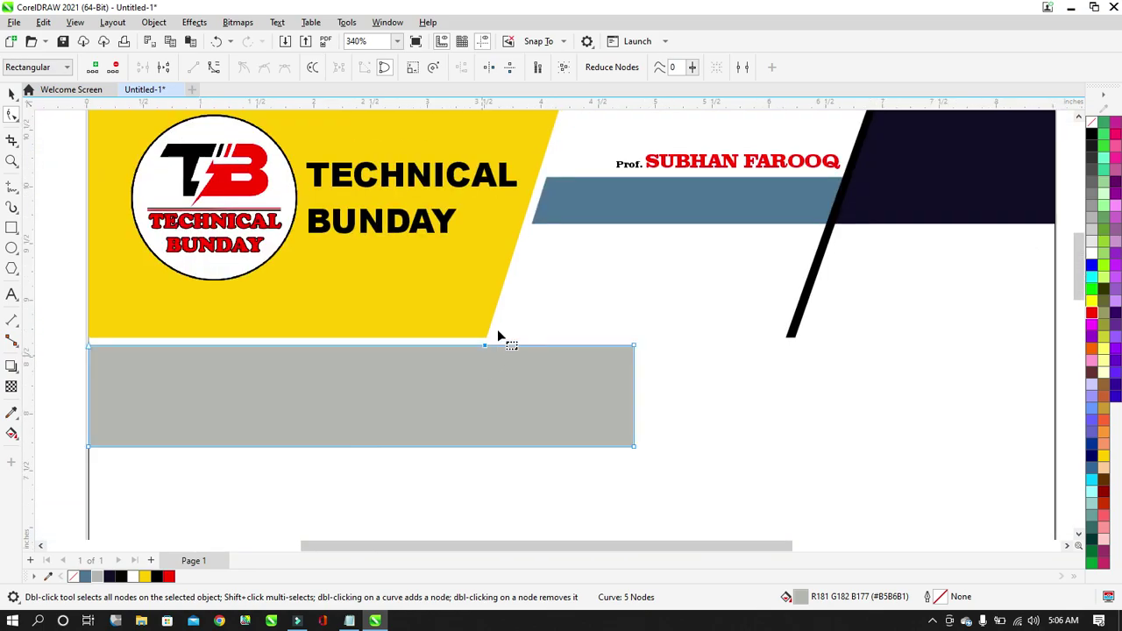
{"action": "scroll", "coordinate": [513, 335], "scroll_direction": "up", "scroll_amount": 1}
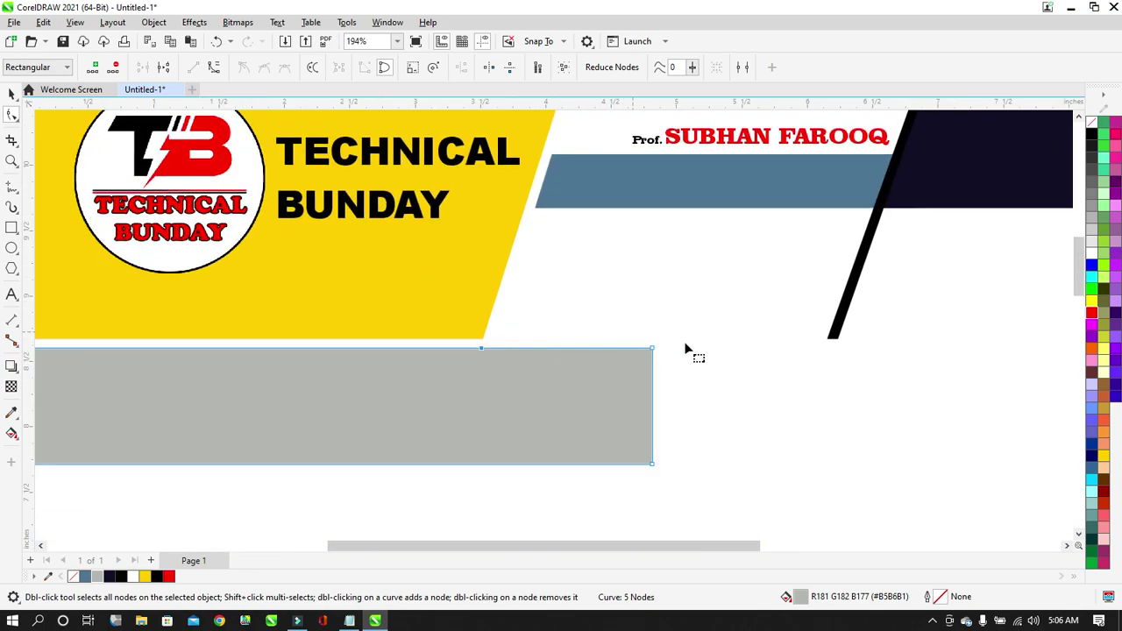
{"action": "left_click_drag", "start_coordinate": [652, 351], "coordinate": [533, 219]}
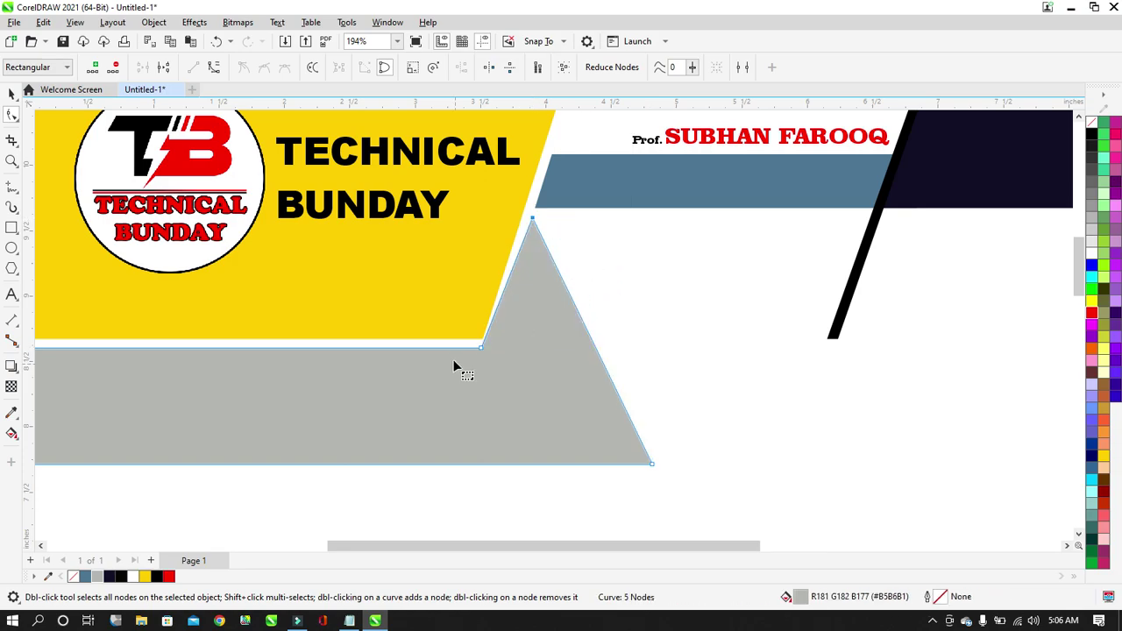
Fine-tune the bottom-right corner node and the grey shape's vertical position.
{"action": "scroll", "coordinate": [470, 328], "scroll_direction": "up", "scroll_amount": 1}
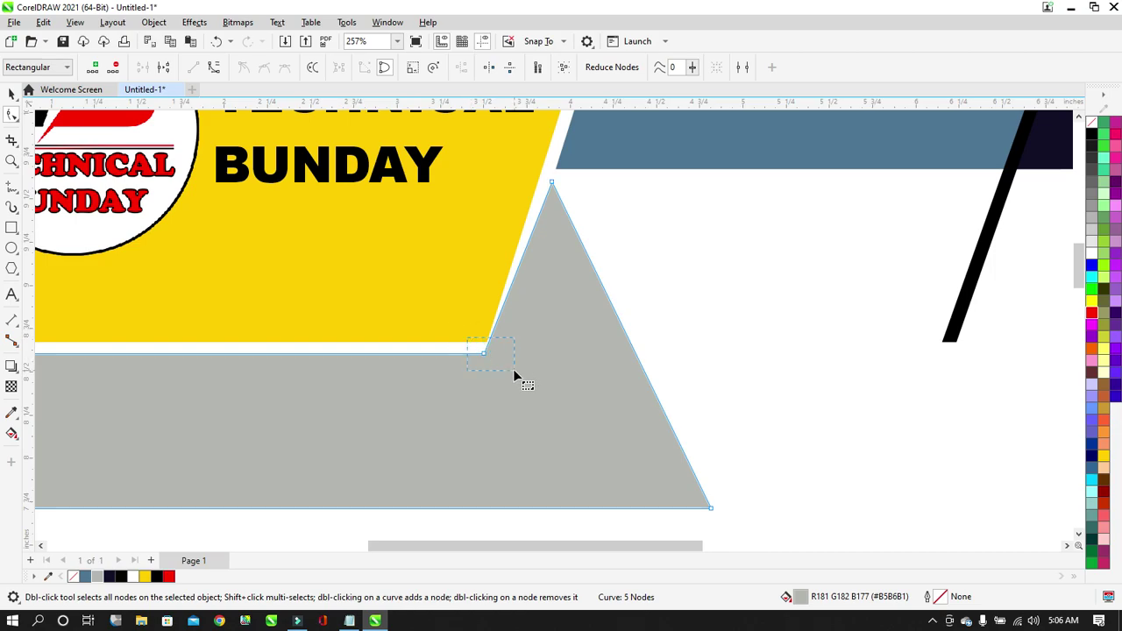
{"action": "left_click_drag", "start_coordinate": [514, 371], "coordinate": [514, 370]}
{"action": "key", "text": "Right"}
{"action": "key", "text": "Right"}
{"action": "key", "text": "Right"}
{"action": "key", "text": "Right"}
{"action": "key", "text": "Right"}
{"action": "key", "text": "Right"}
{"action": "key", "text": "Right"}
{"action": "key", "text": "Right"}
{"action": "key", "text": "Right"}
{"action": "key", "text": "Right"}
{"action": "key", "text": "Right"}
{"action": "key", "text": "Left"}
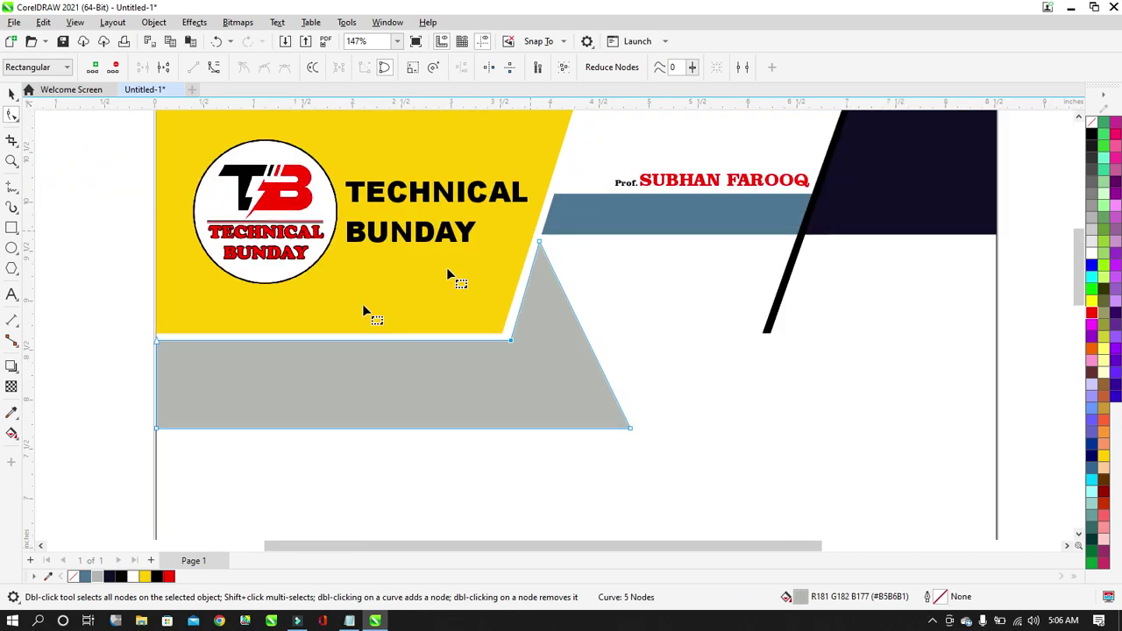
{"action": "scroll", "coordinate": [347, 309], "scroll_direction": "up", "scroll_amount": 1}
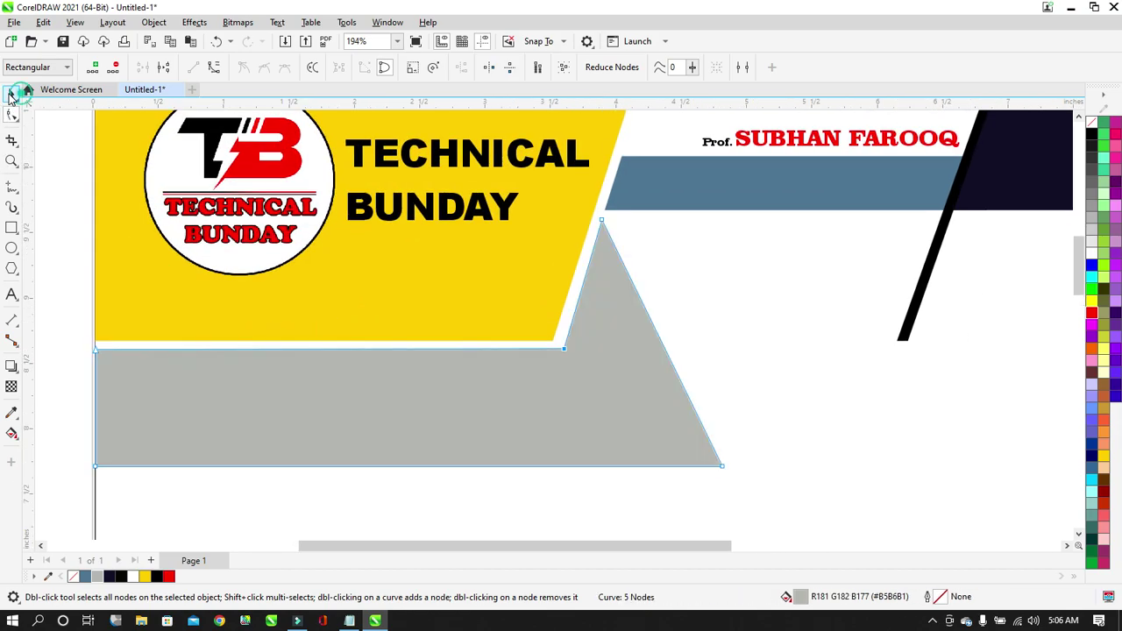
{"action": "left_click", "coordinate": [12, 93]}
{"action": "key", "text": "Up"}
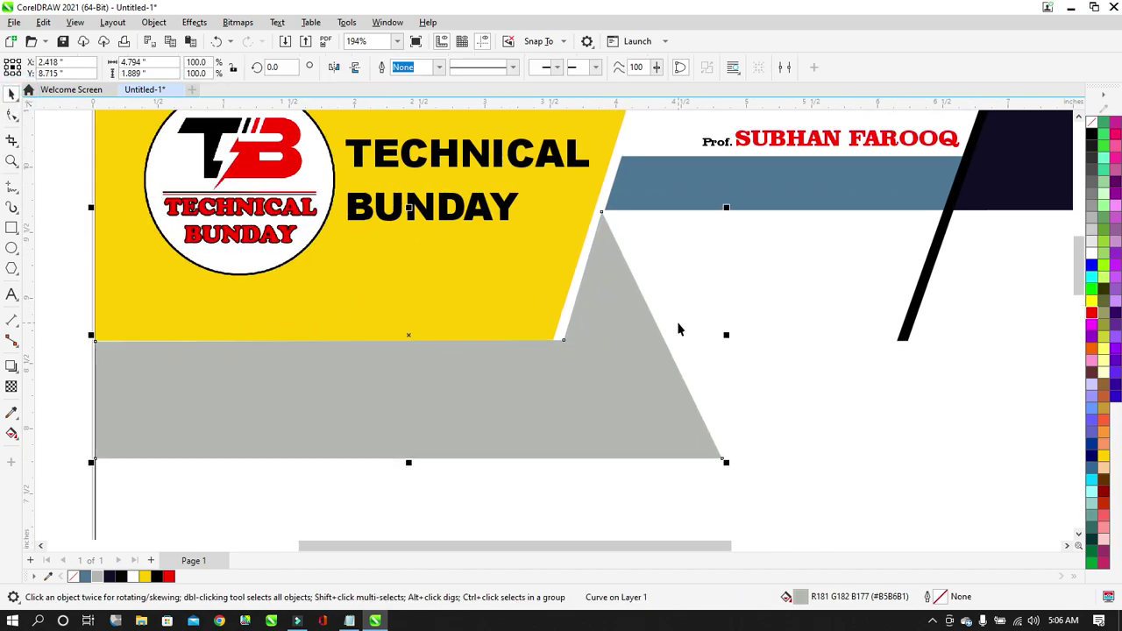
{"action": "key", "text": "Down"}
{"action": "key", "text": "Down"}
{"action": "key", "text": "Up"}
Shift the grey curve's inner corner node one nudge left against the yellow slant.
{"action": "left_click", "coordinate": [17, 114]}
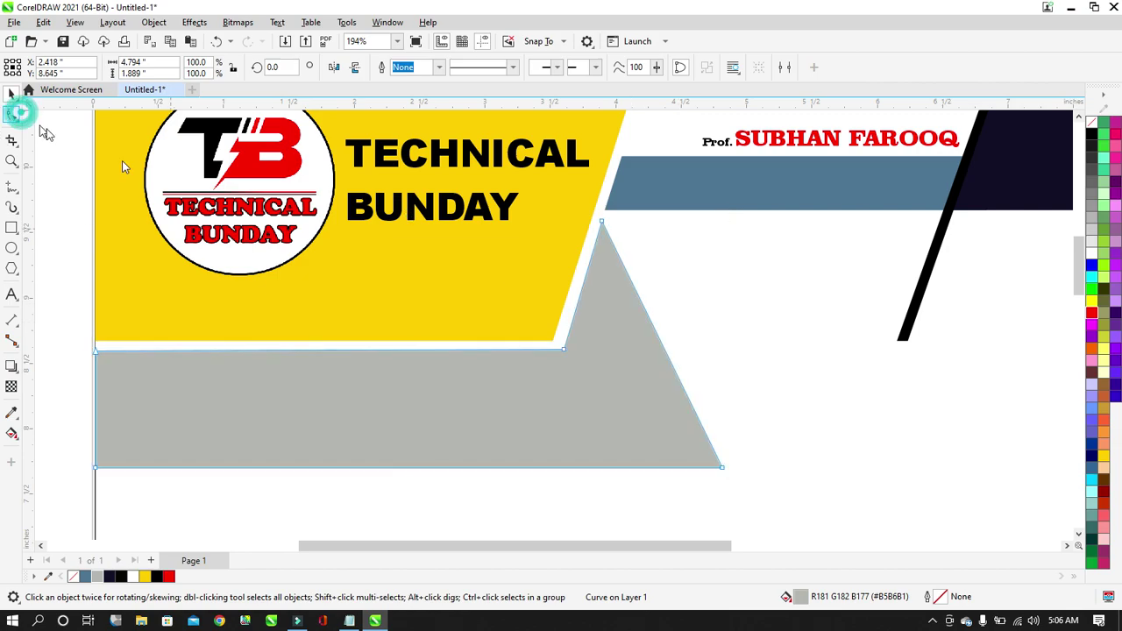
{"action": "scroll", "coordinate": [593, 213], "scroll_direction": "up", "scroll_amount": 2}
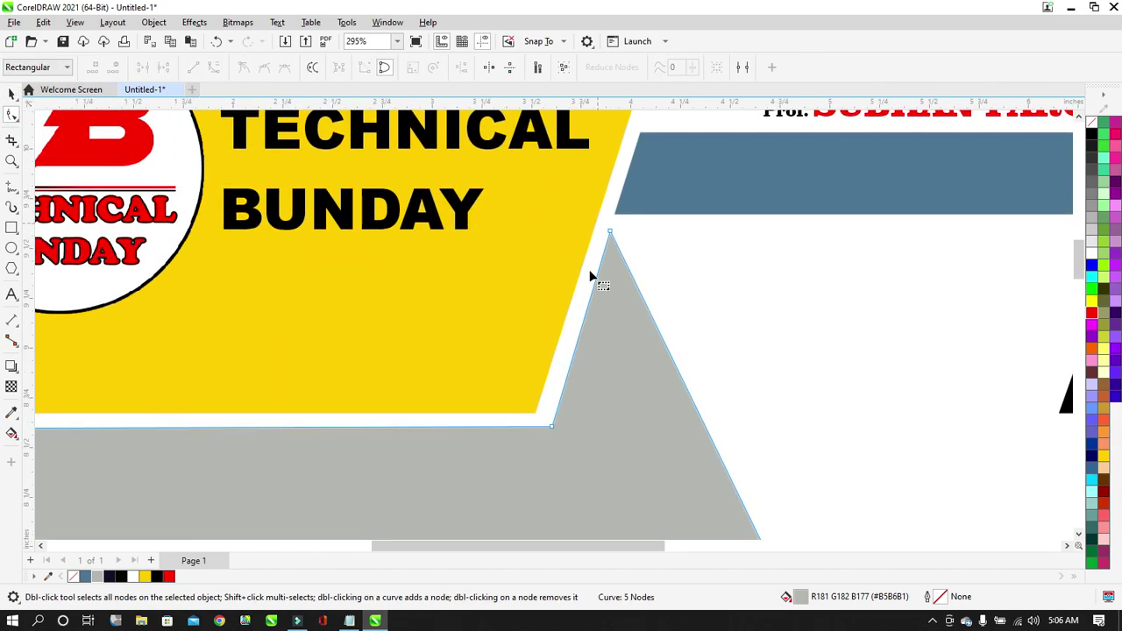
{"action": "left_click_drag", "start_coordinate": [573, 409], "coordinate": [542, 442]}
{"action": "key", "text": "Left"}
{"action": "key", "text": "Left"}
{"action": "scroll", "coordinate": [557, 403], "scroll_direction": "down", "scroll_amount": 1}
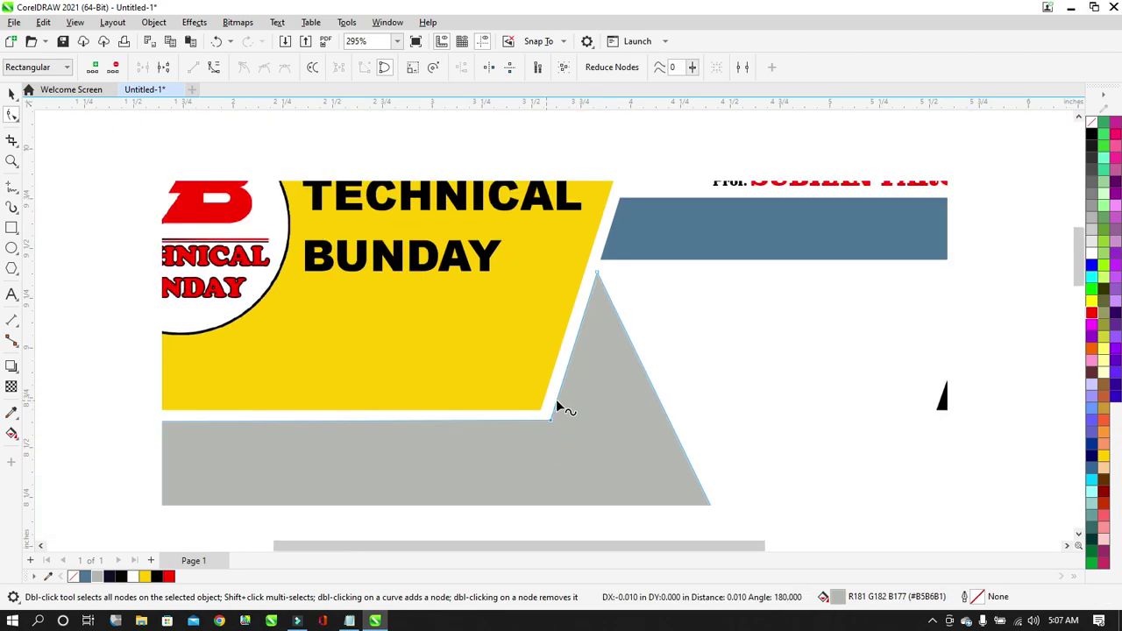
{"action": "scroll", "coordinate": [583, 314], "scroll_direction": "up", "scroll_amount": 1}
{"action": "scroll", "coordinate": [552, 353], "scroll_direction": "down", "scroll_amount": 2}
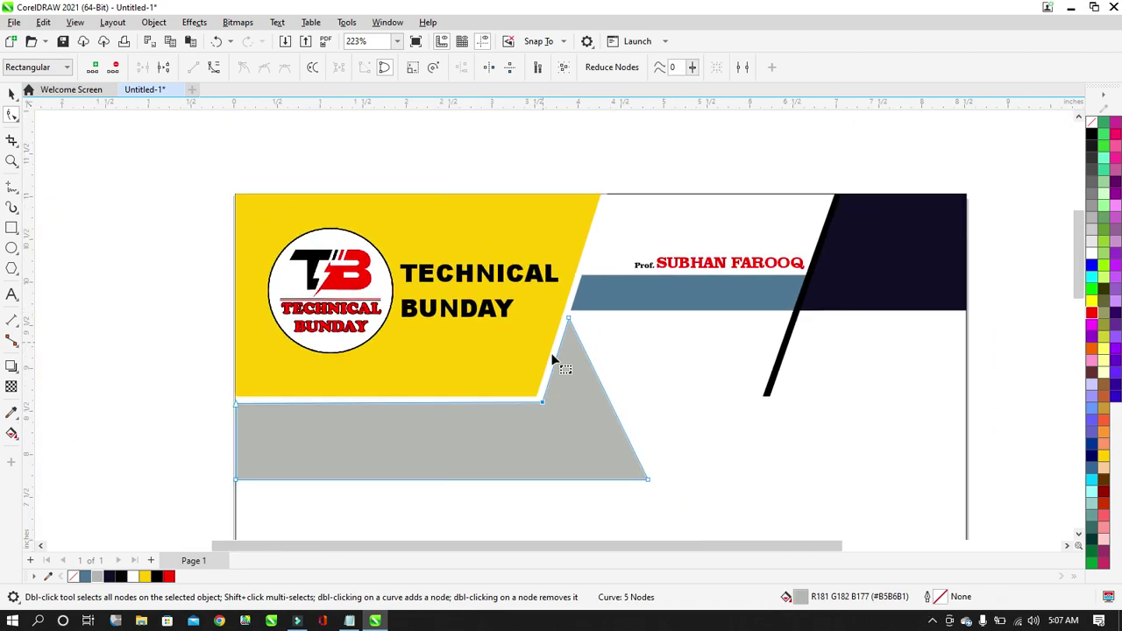
{"action": "left_click", "coordinate": [220, 235]}
{"action": "scroll", "coordinate": [598, 399], "scroll_direction": "up", "scroll_amount": 2}
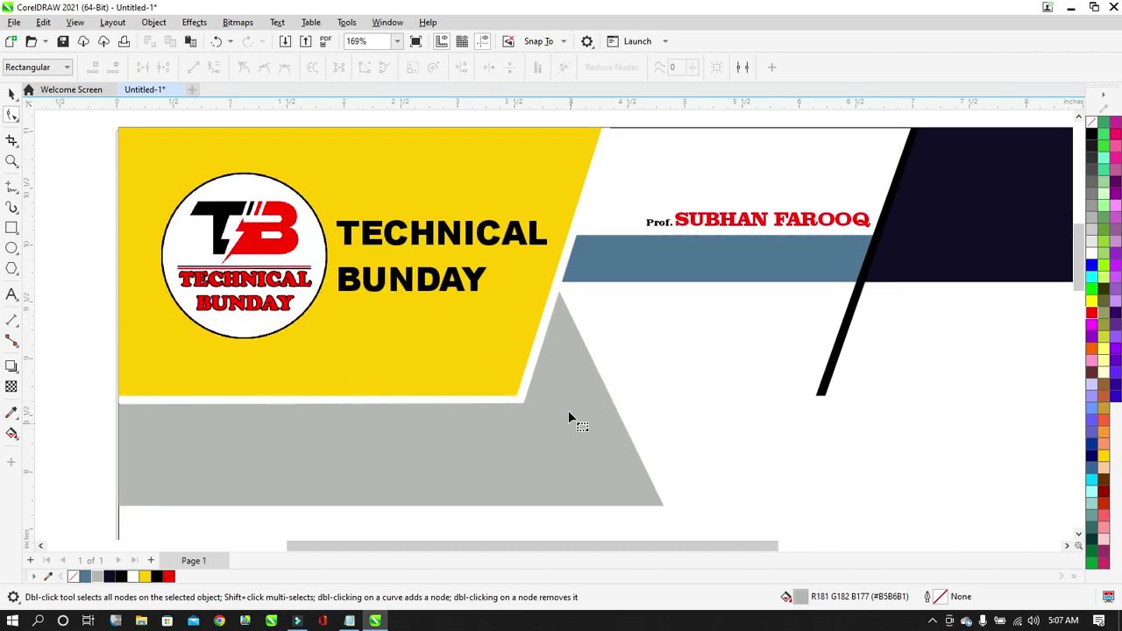
Add nodes on the grey shape's edges and pull one outward to widen the shape.
{"action": "left_click", "coordinate": [569, 413]}
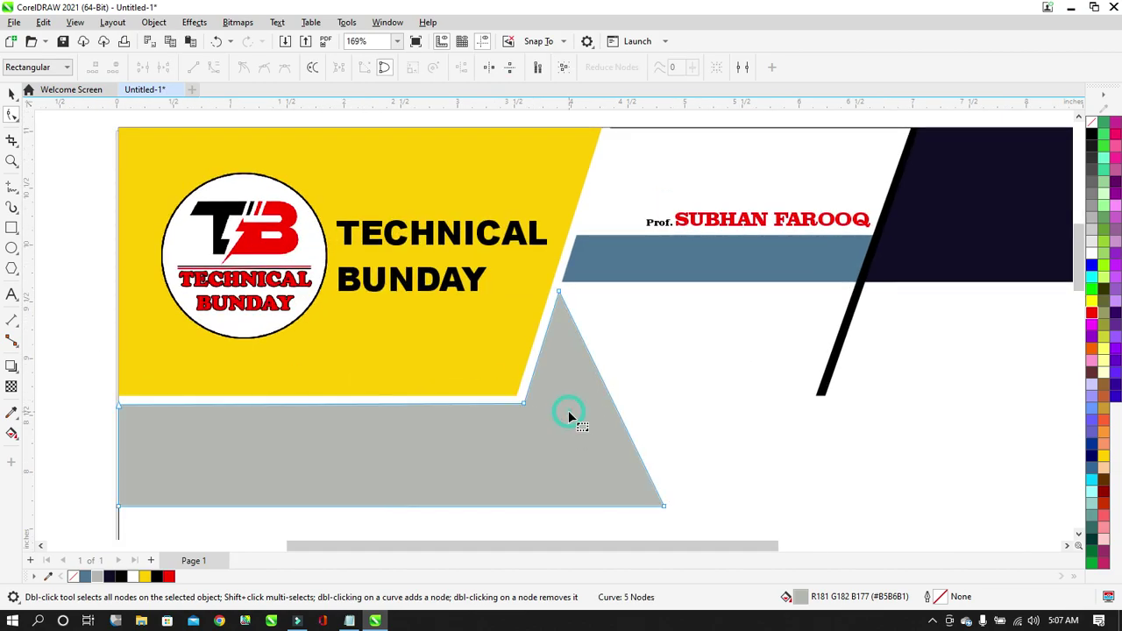
{"action": "double_click", "coordinate": [614, 405]}
{"action": "left_click_drag", "start_coordinate": [614, 405], "coordinate": [733, 296]}
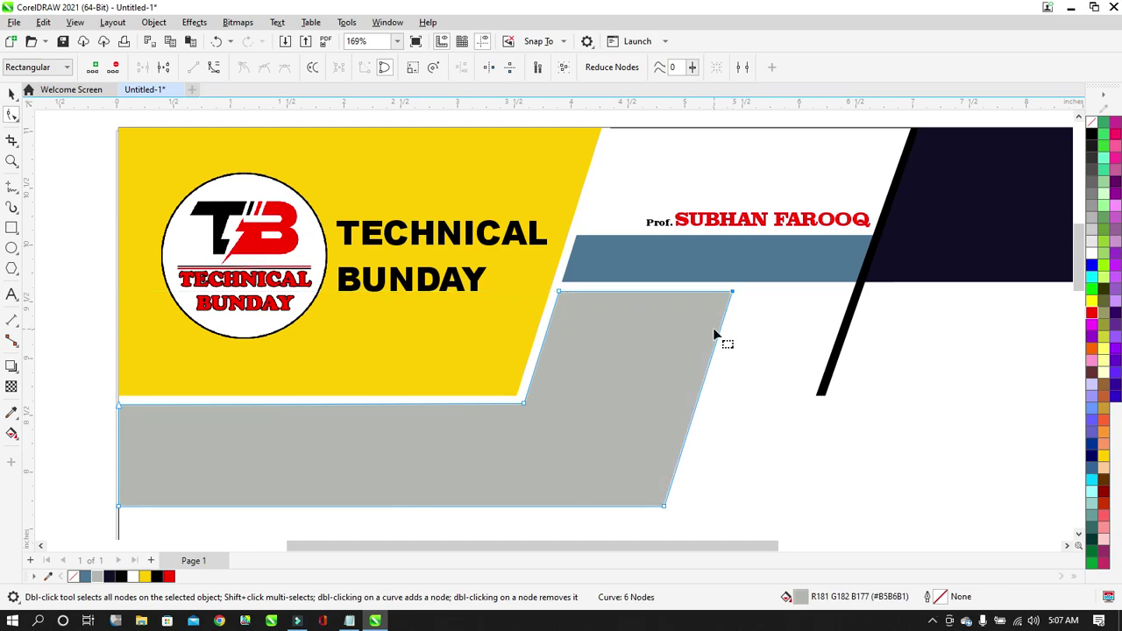
{"action": "double_click", "coordinate": [707, 380]}
{"action": "left_click_drag", "start_coordinate": [706, 380], "coordinate": [691, 334]}
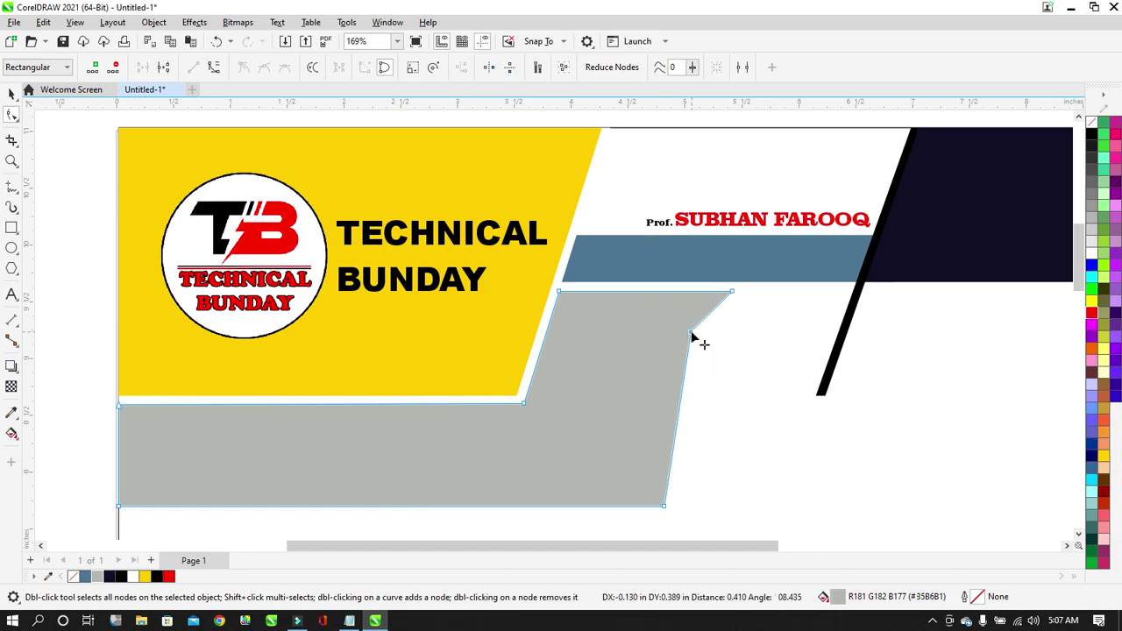
{"action": "key", "text": "ctrl+z"}
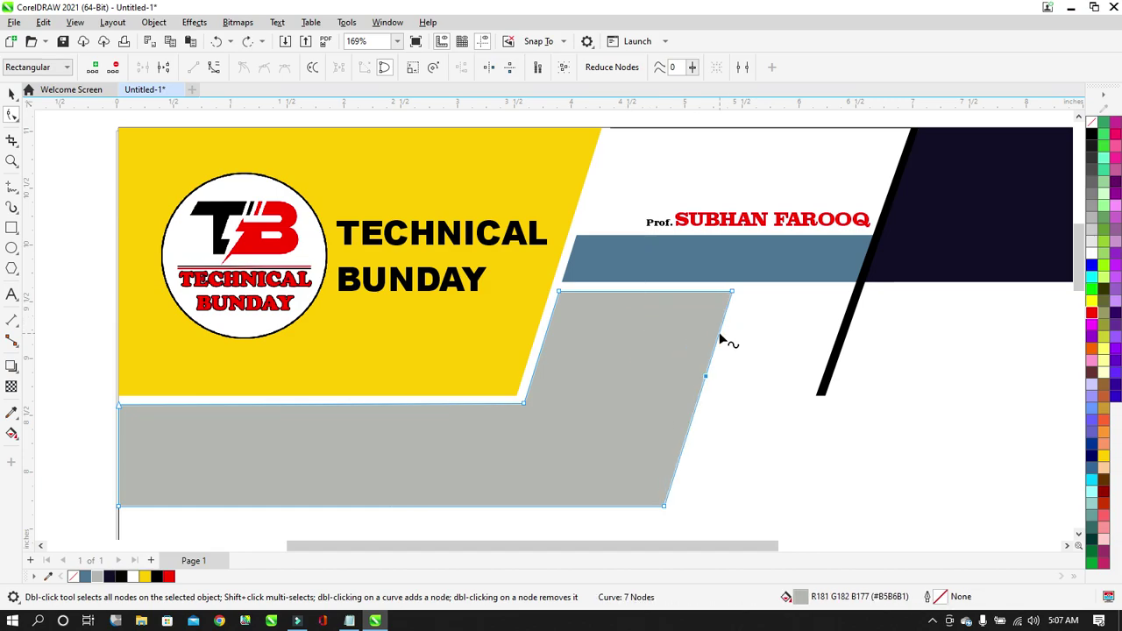
Delete the stray right-edge node and bend the right edge inward into a step.
{"action": "left_click_drag", "start_coordinate": [741, 403], "coordinate": [741, 404]}
{"action": "key", "text": "Delete"}
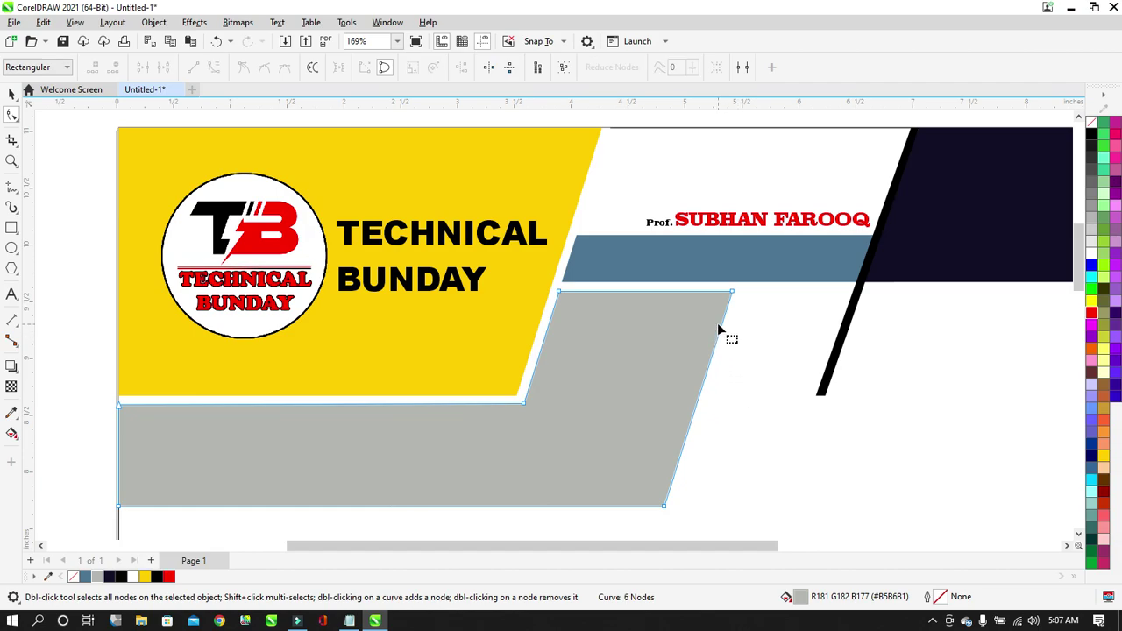
{"action": "double_click", "coordinate": [723, 324]}
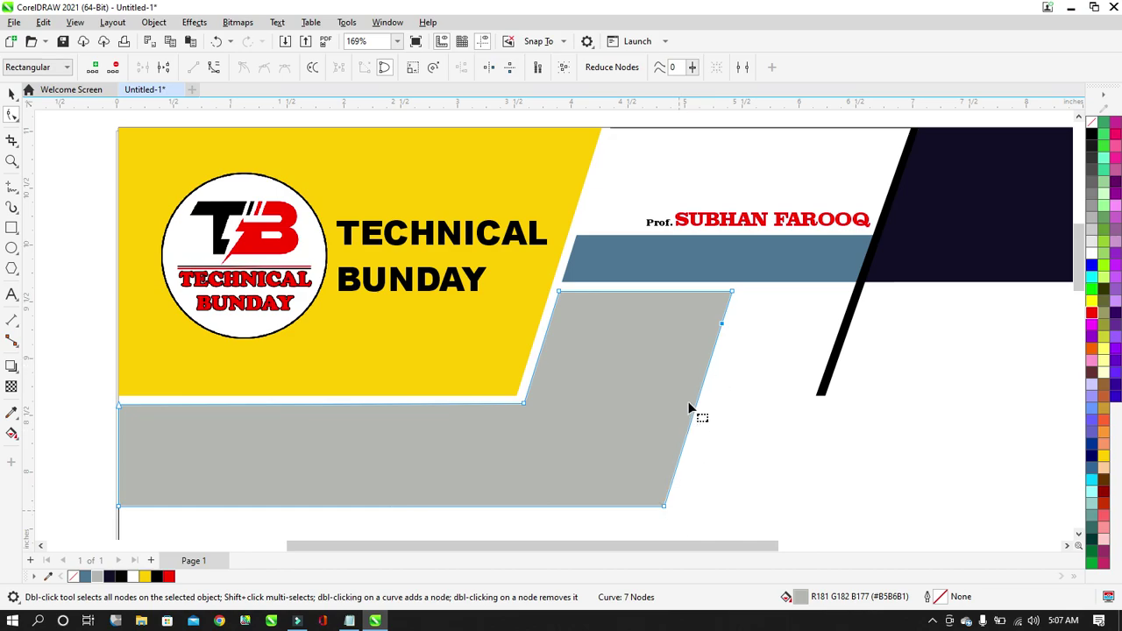
{"action": "left_click_drag", "start_coordinate": [697, 406], "coordinate": [649, 328]}
Shift the lower-right nodes left and up, then delete the jagged upper-right tip nodes.
{"action": "scroll", "coordinate": [649, 356], "scroll_direction": "down", "scroll_amount": 2}
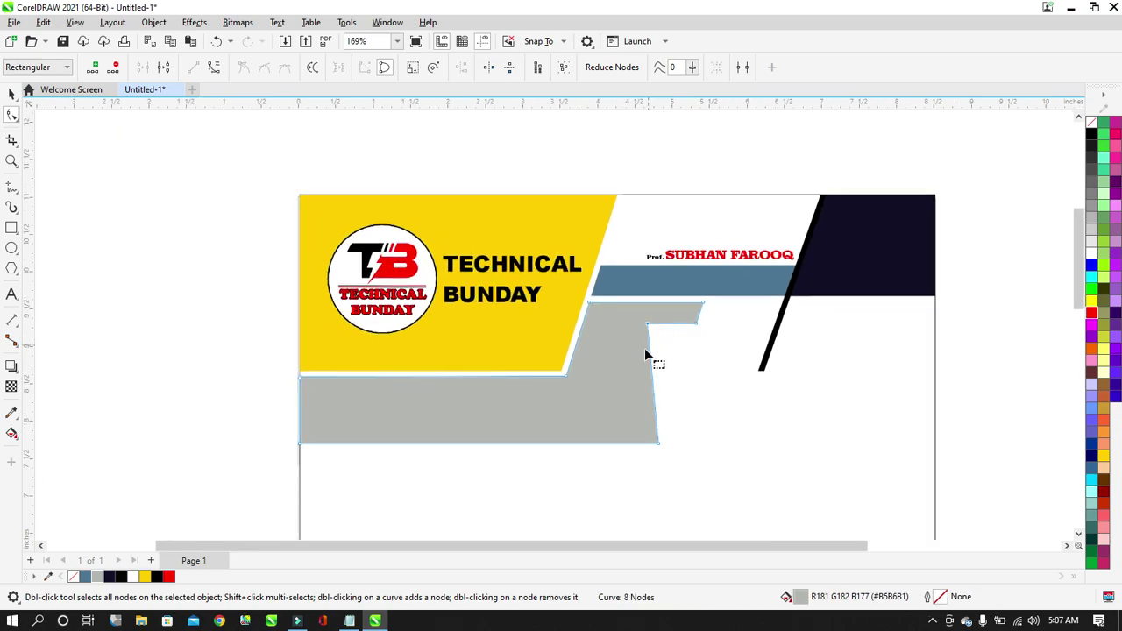
{"action": "left_click_drag", "start_coordinate": [725, 455], "coordinate": [600, 489]}
{"action": "key", "text": "Left"}
{"action": "key", "text": "Left"}
{"action": "key", "text": "Left"}
{"action": "key", "text": "Left"}
{"action": "key", "text": "Left"}
{"action": "key", "text": "Left"}
{"action": "key", "text": "Left"}
{"action": "key", "text": "Left"}
{"action": "key", "text": "Left"}
{"action": "key", "text": "Left"}
{"action": "key", "text": "Left"}
{"action": "key", "text": "Left"}
{"action": "key", "text": "Left"}
{"action": "key", "text": "Left"}
{"action": "key", "text": "Left"}
{"action": "key", "text": "Left"}
{"action": "key", "text": "Left"}
{"action": "key", "text": "Left"}
{"action": "key", "text": "Left"}
{"action": "key", "text": "Left"}
{"action": "key", "text": "Left"}
{"action": "key", "text": "Left"}
{"action": "key", "text": "Left"}
{"action": "key", "text": "Left"}
{"action": "key", "text": "Left"}
{"action": "key", "text": "Left"}
{"action": "key", "text": "Left"}
{"action": "key", "text": "Left"}
{"action": "key", "text": "Left"}
{"action": "key", "text": "Left"}
{"action": "key", "text": "Left"}
{"action": "key", "text": "Left"}
{"action": "key", "text": "Left"}
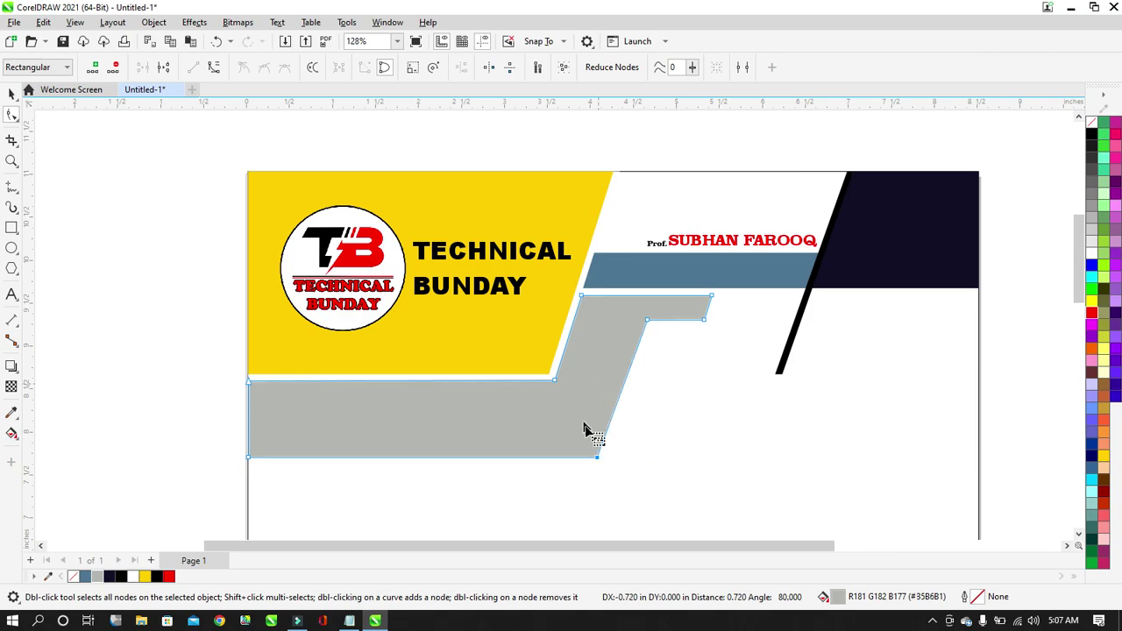
{"action": "scroll", "coordinate": [614, 359], "scroll_direction": "down", "scroll_amount": 4}
{"action": "scroll", "coordinate": [675, 340], "scroll_direction": "up", "scroll_amount": 3}
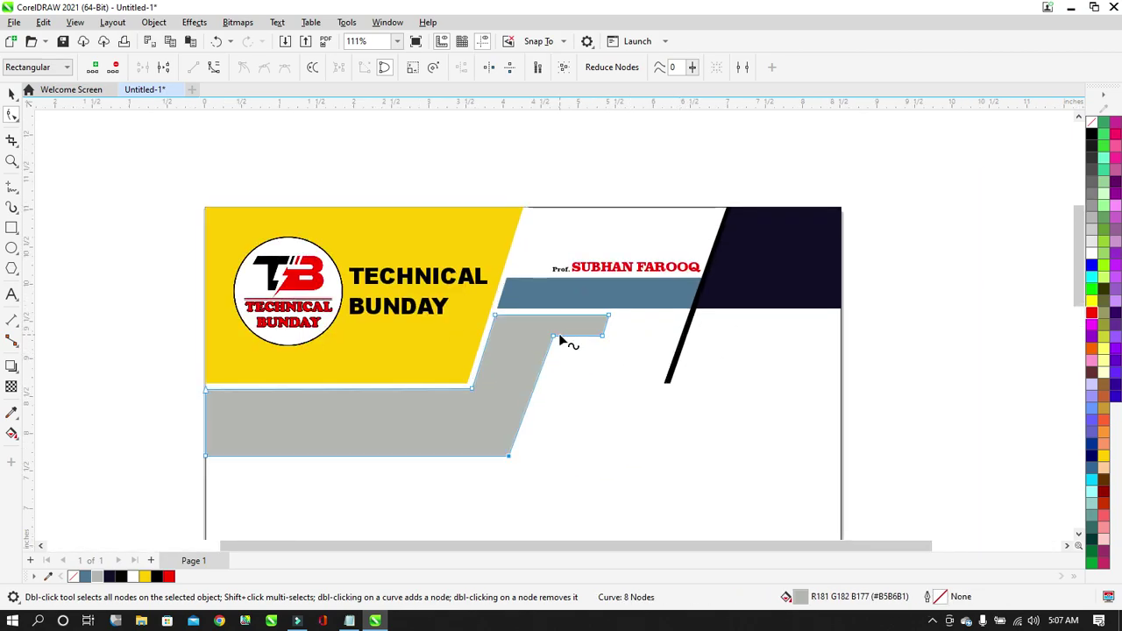
{"action": "scroll", "coordinate": [554, 331], "scroll_direction": "up", "scroll_amount": 5}
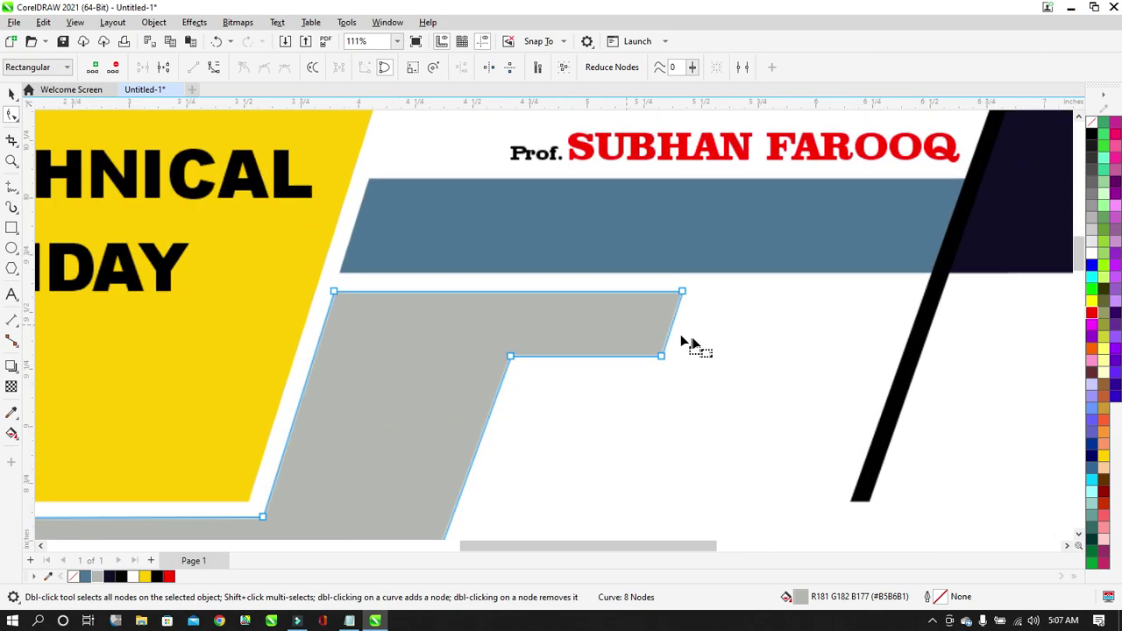
{"action": "key", "text": "Up"}
{"action": "key", "text": "Up"}
{"action": "key", "text": "Up"}
{"action": "key", "text": "Up"}
{"action": "key", "text": "Up"}
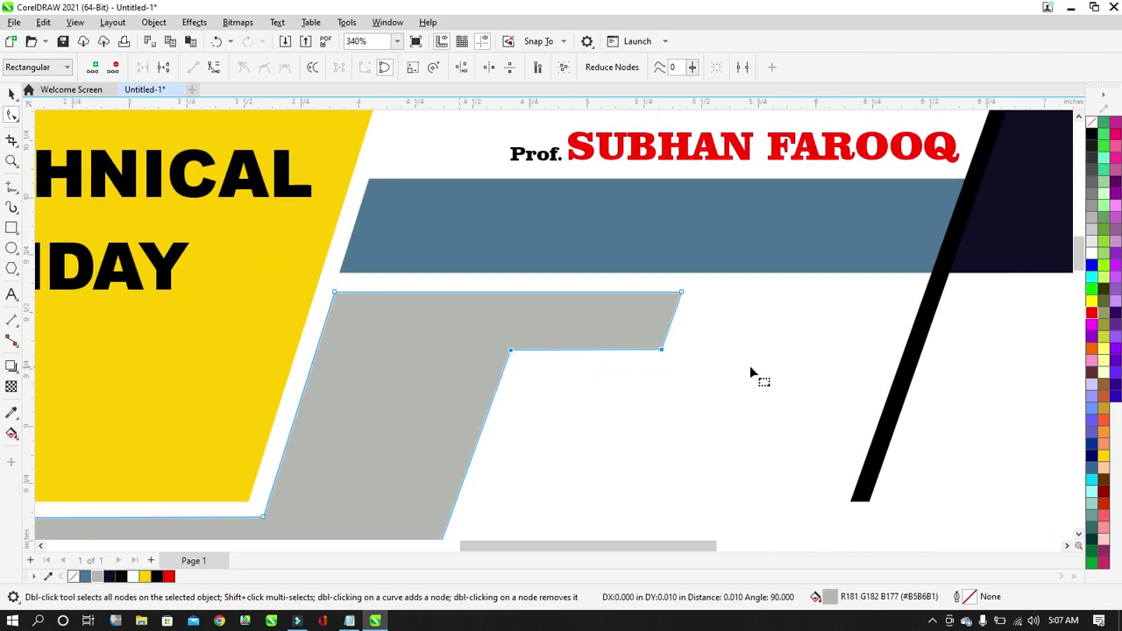
{"action": "scroll", "coordinate": [539, 336], "scroll_direction": "down", "scroll_amount": 5}
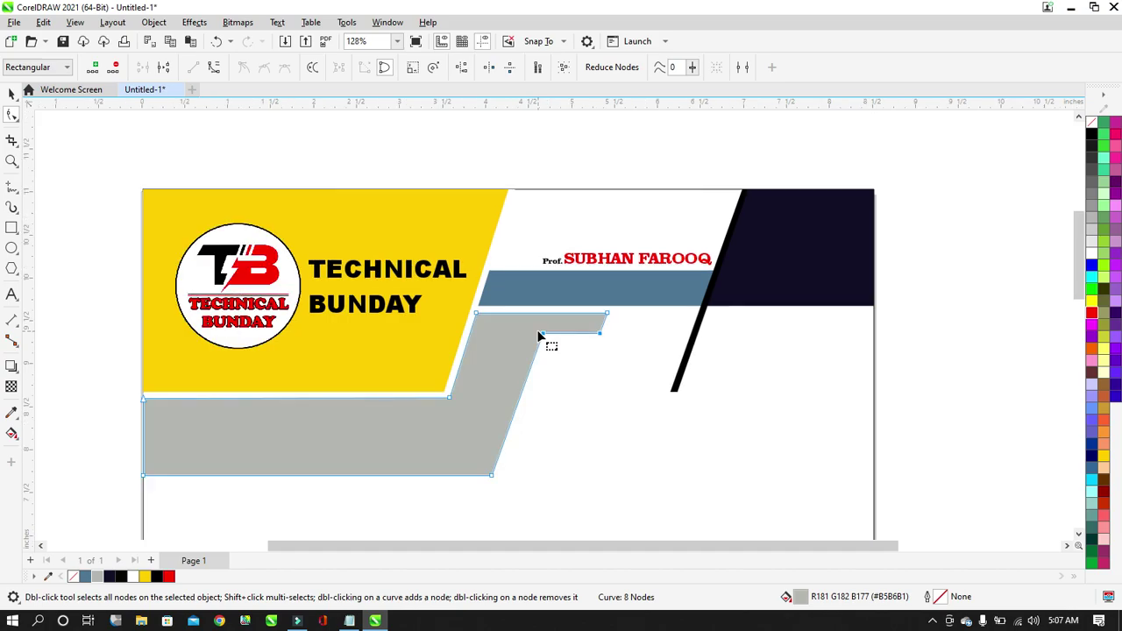
{"action": "scroll", "coordinate": [157, 389], "scroll_direction": "up", "scroll_amount": 3}
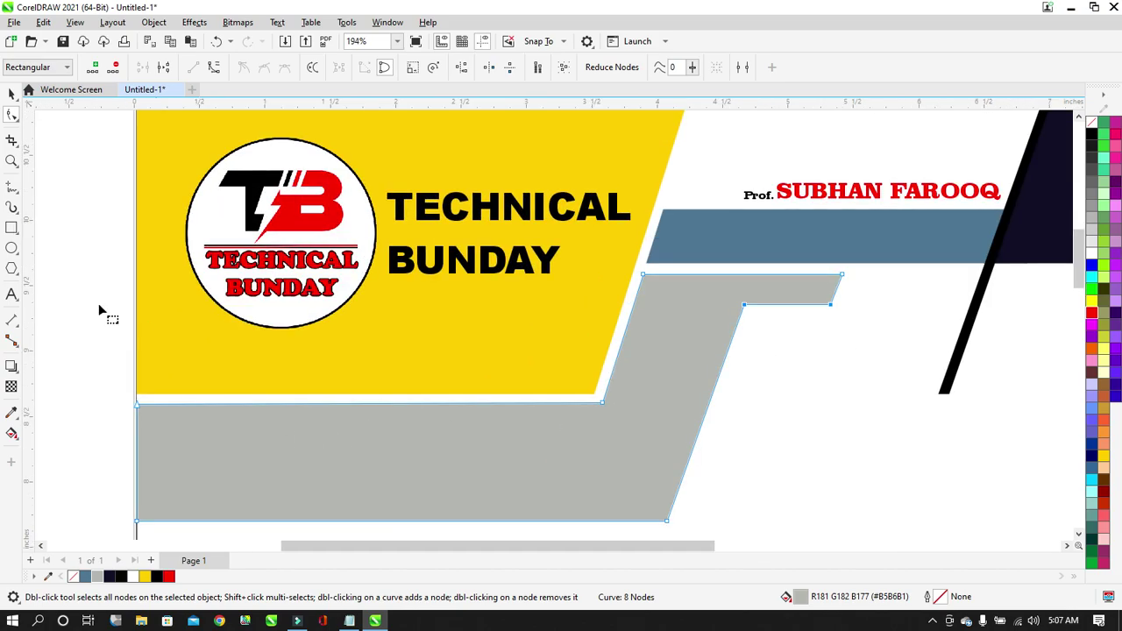
{"action": "scroll", "coordinate": [215, 316], "scroll_direction": "down", "scroll_amount": 3}
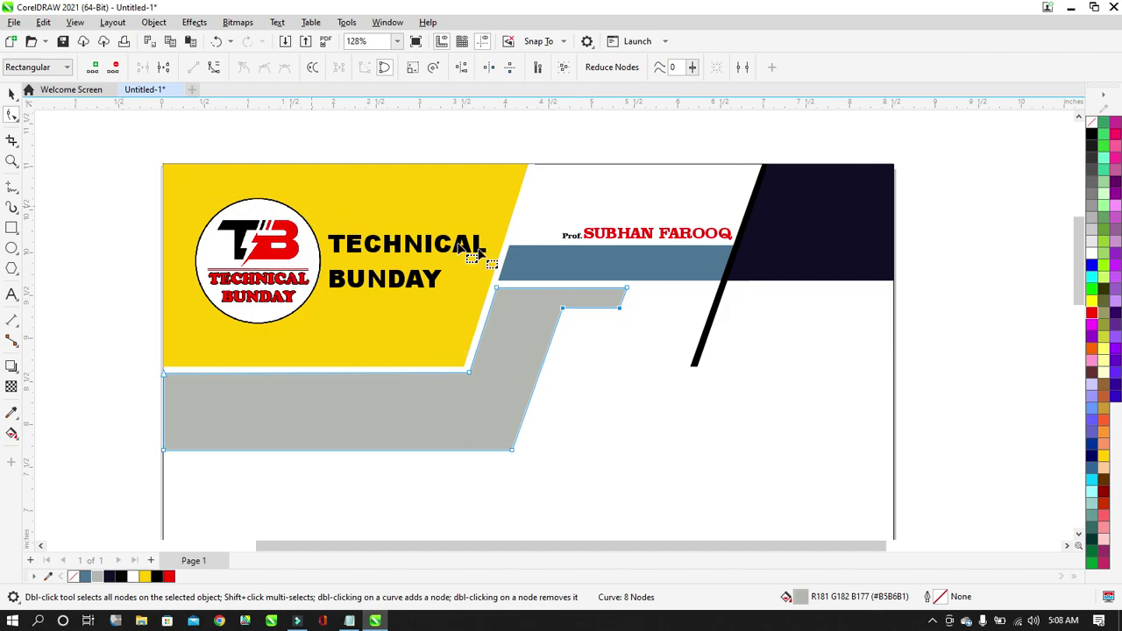
{"action": "left_click_drag", "start_coordinate": [649, 274], "coordinate": [597, 325]}
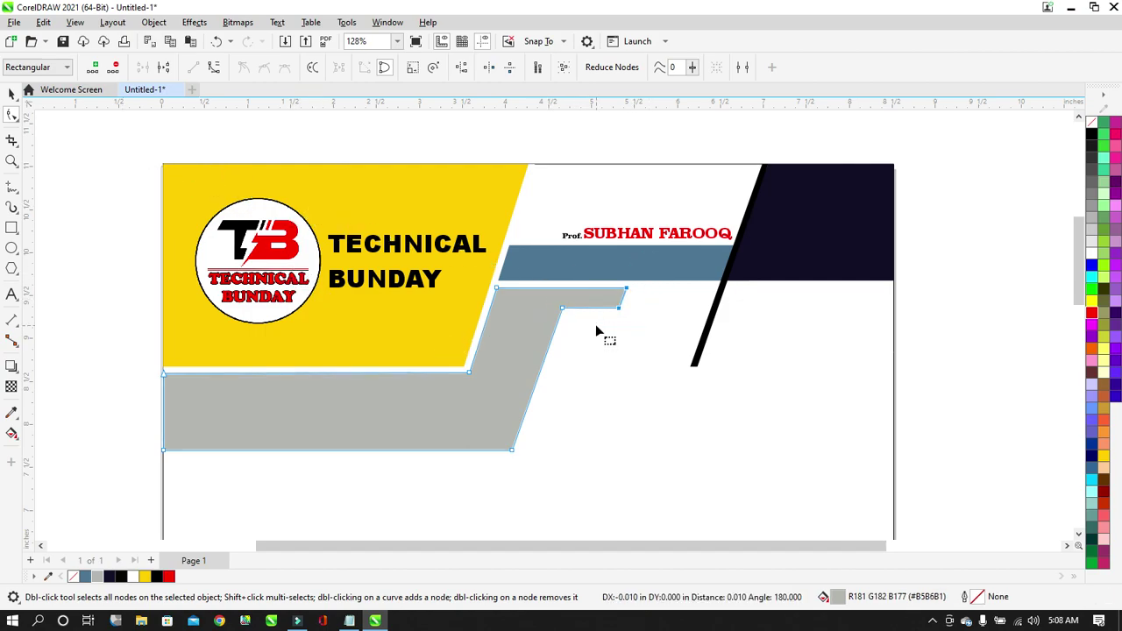
{"action": "key", "text": "Delete"}
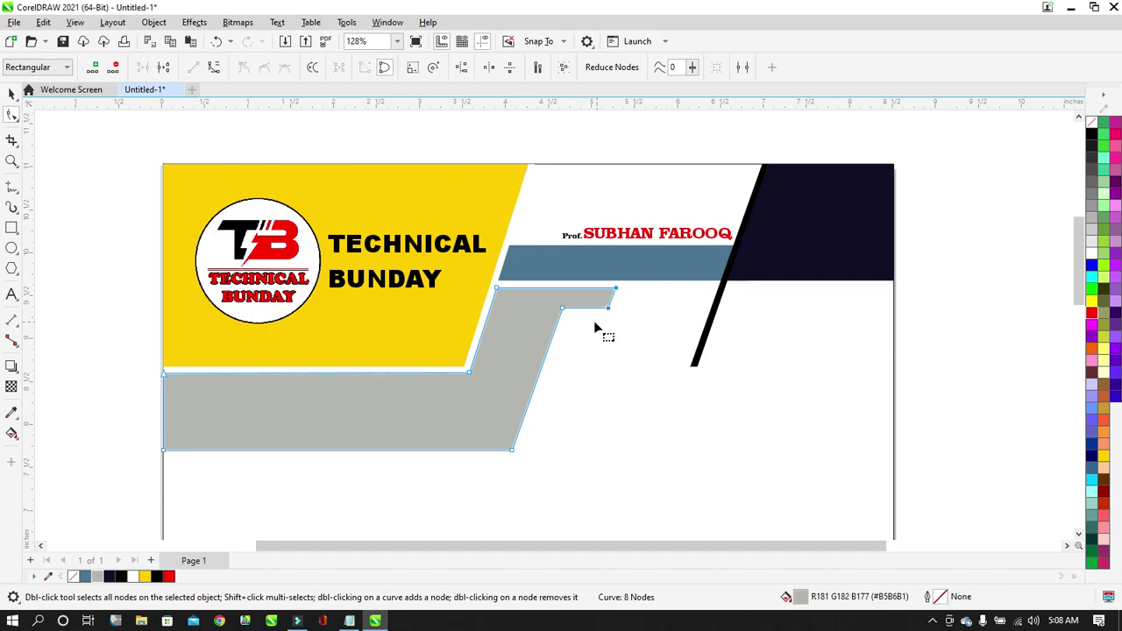
Start a text line below the grey band's ledge and type the first phone number.
{"action": "left_click", "coordinate": [12, 95]}
{"action": "left_click", "coordinate": [363, 141]}
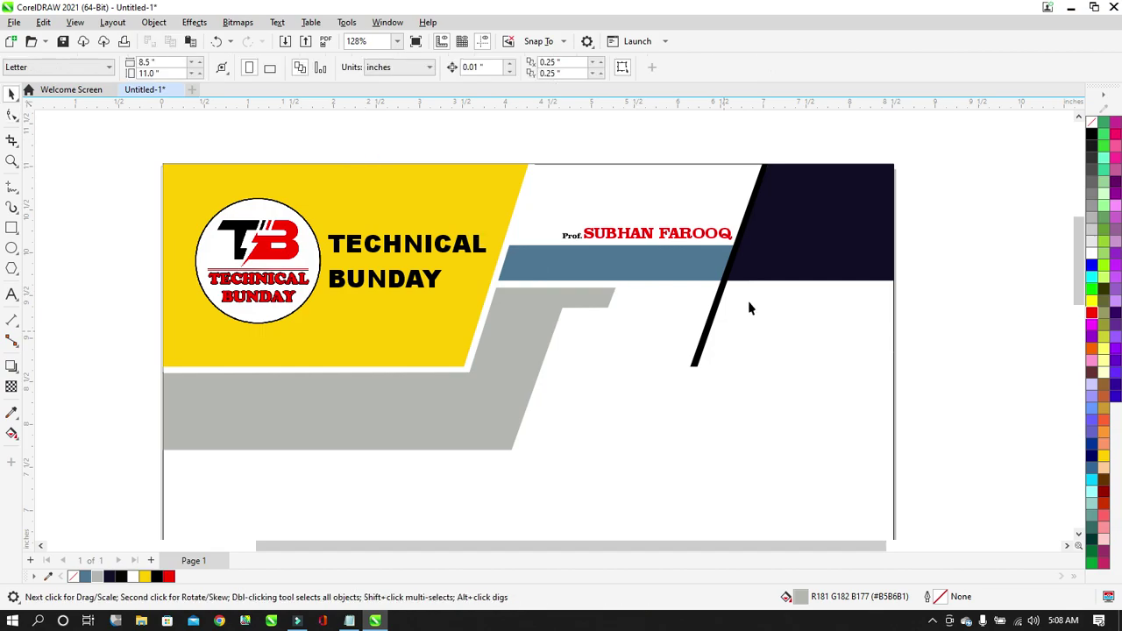
{"action": "scroll", "coordinate": [750, 307], "scroll_direction": "up", "scroll_amount": 2}
{"action": "left_click", "coordinate": [12, 294]}
{"action": "left_click", "coordinate": [503, 363]}
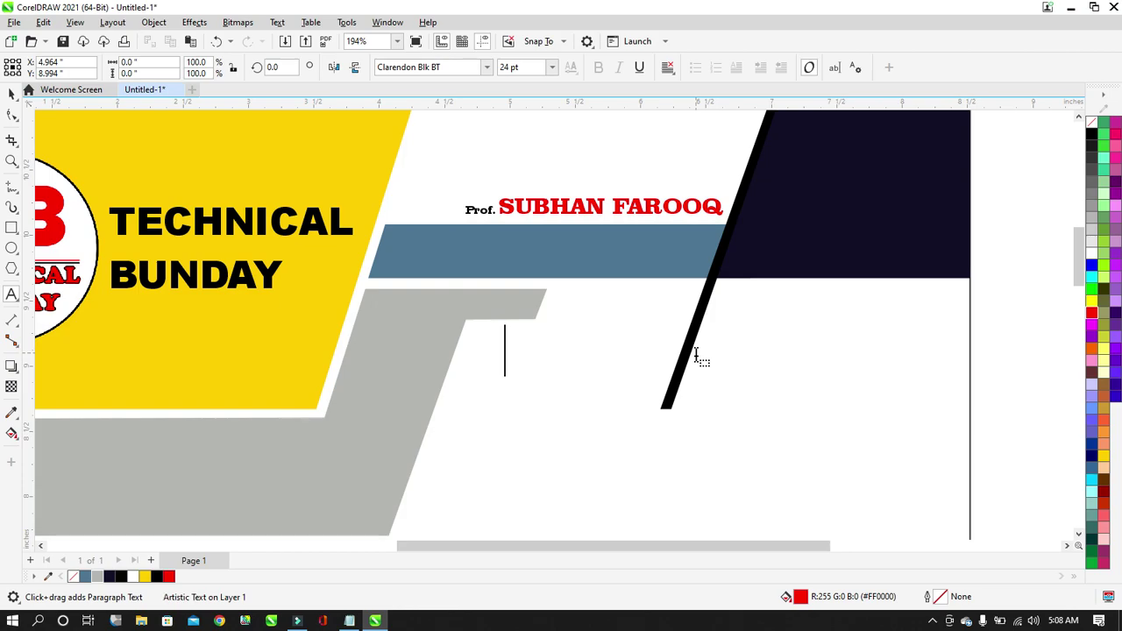
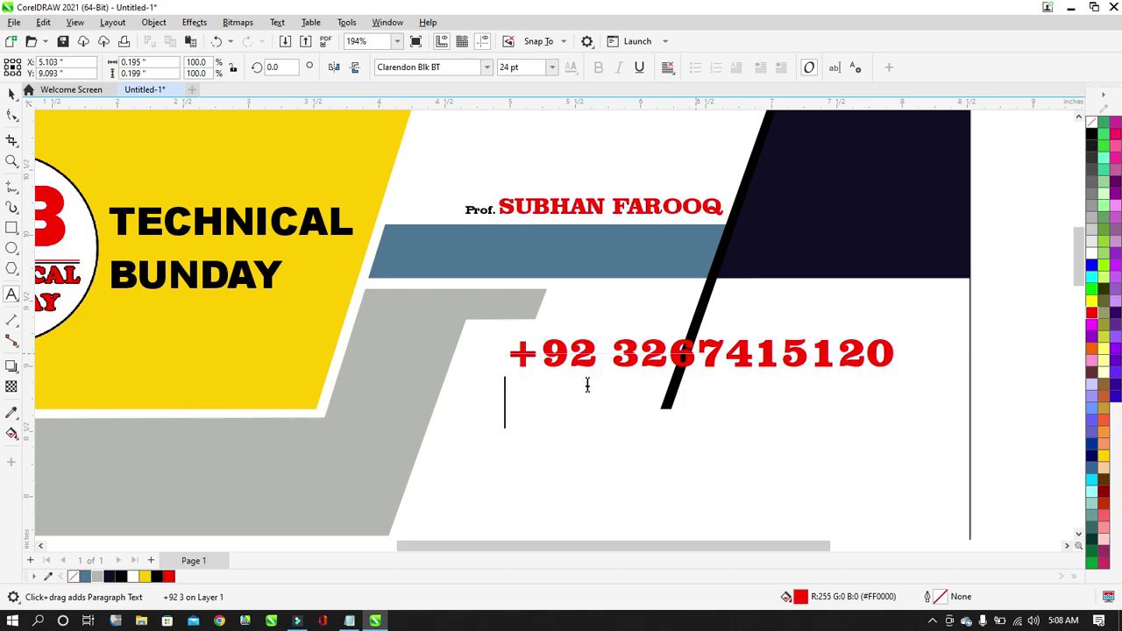
{"action": "type", "text": "+92"}
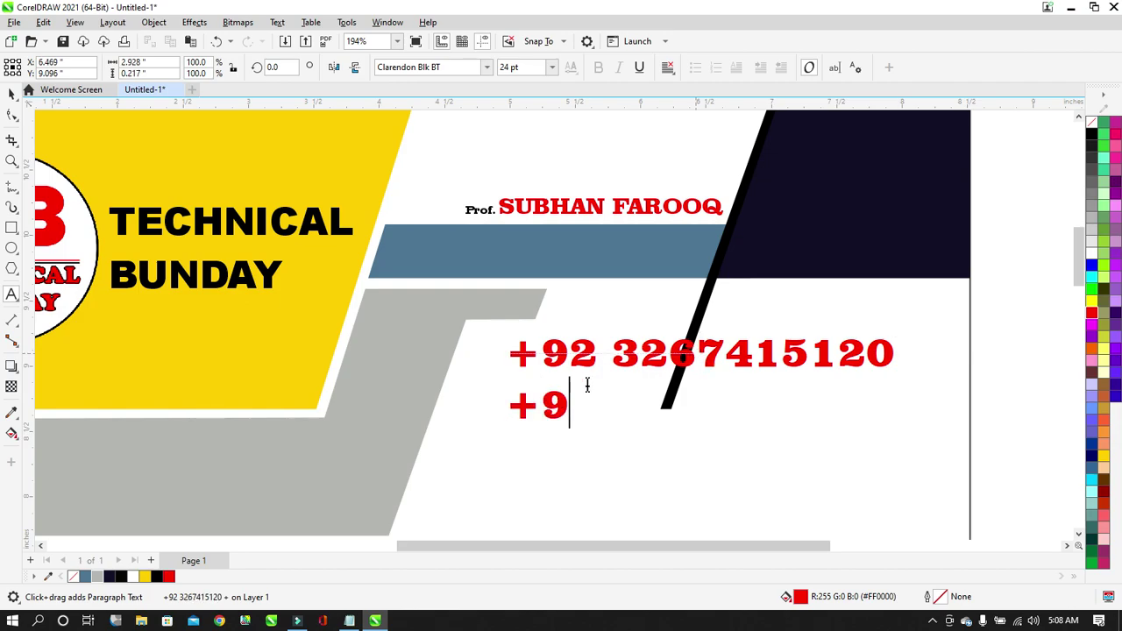
Complete the second phone number with spaced digit groups and colour both numbers black.
{"action": "key", "text": "Up"}
{"action": "key", "text": "Right"}
{"action": "key", "text": "Right"}
{"action": "key", "text": "Right"}
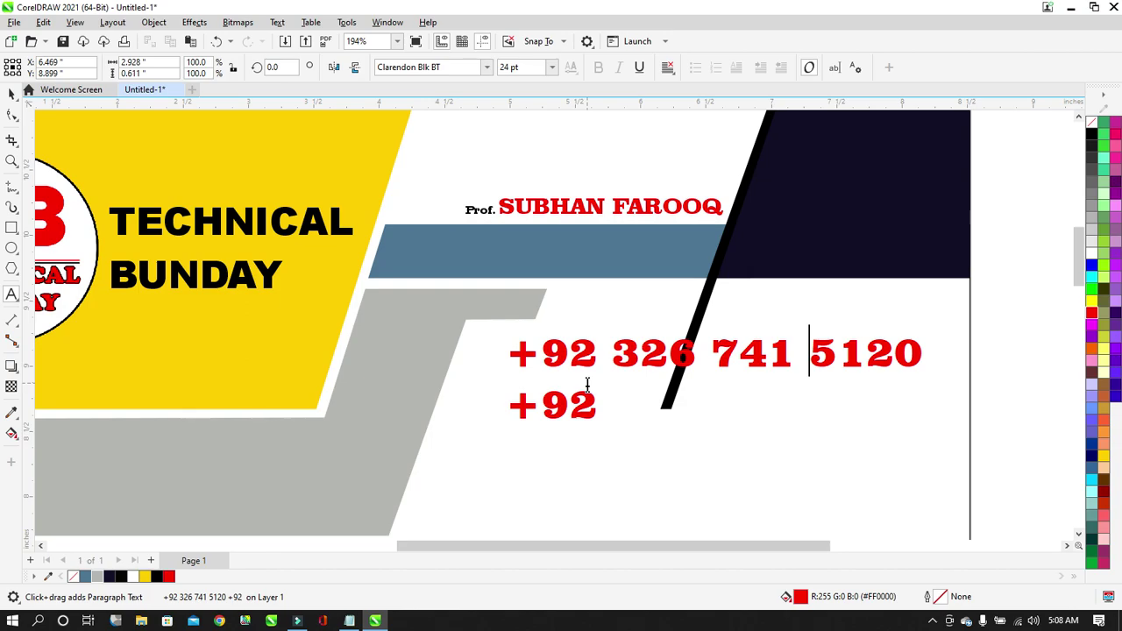
{"action": "left_click_drag", "start_coordinate": [606, 401], "coordinate": [747, 413]}
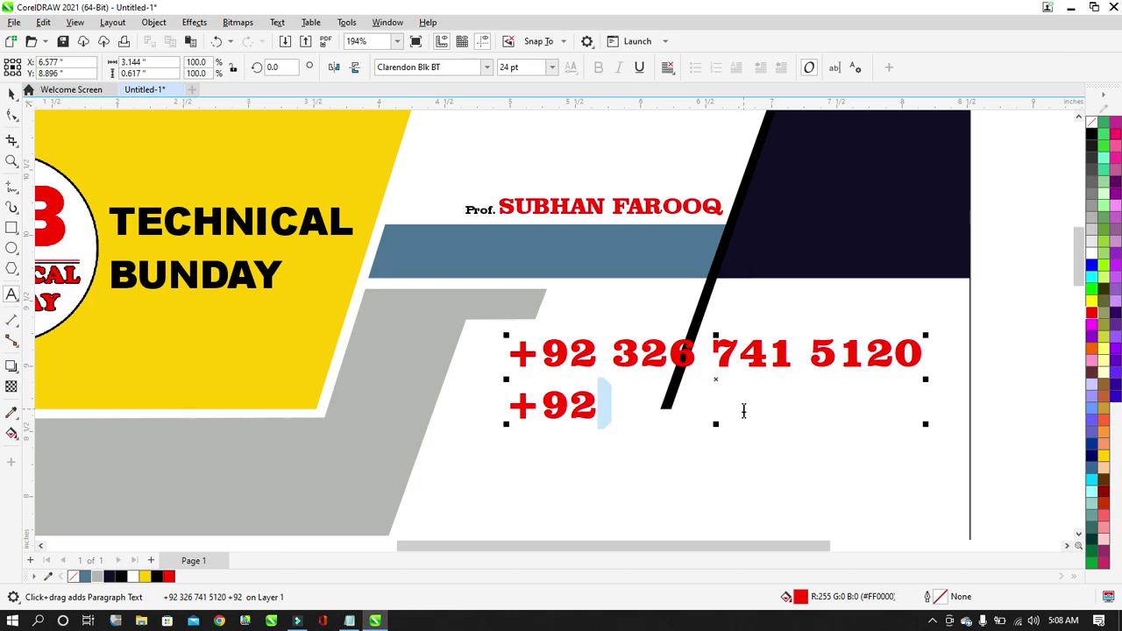
{"action": "left_click", "coordinate": [743, 411]}
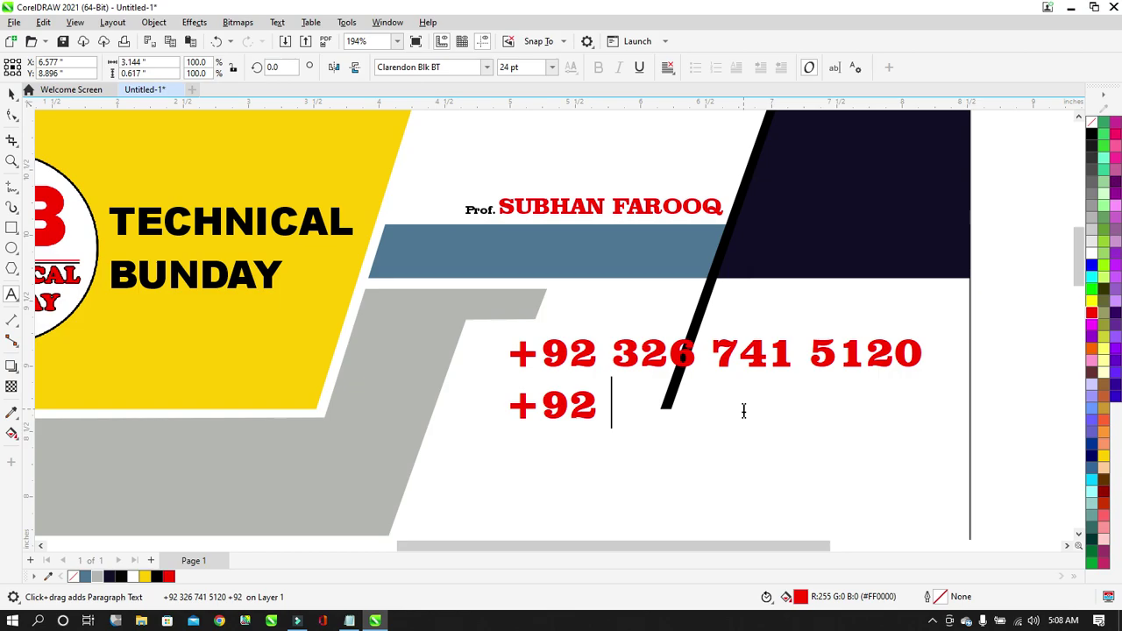
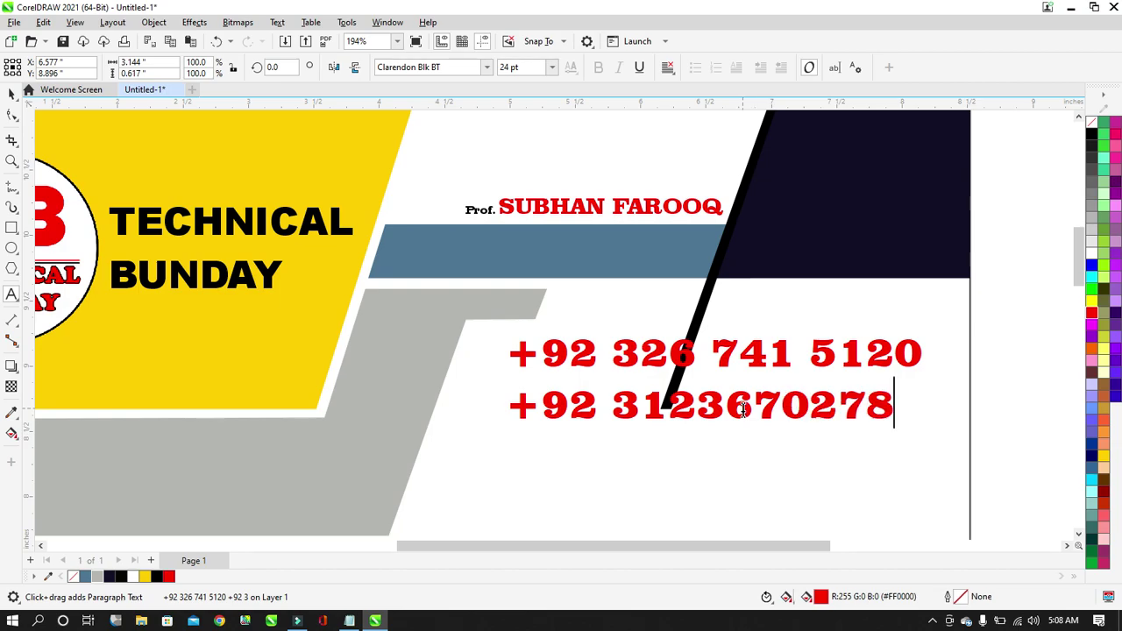
{"action": "left_click", "coordinate": [699, 410]}
{"action": "left_click", "coordinate": [795, 403]}
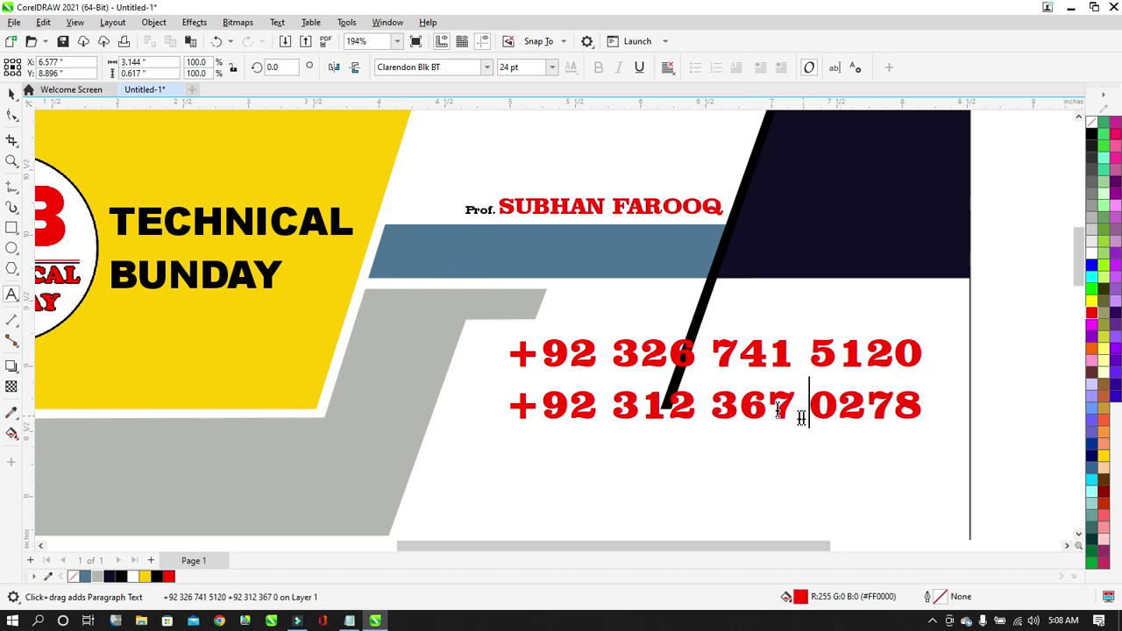
{"action": "left_click", "coordinate": [12, 94]}
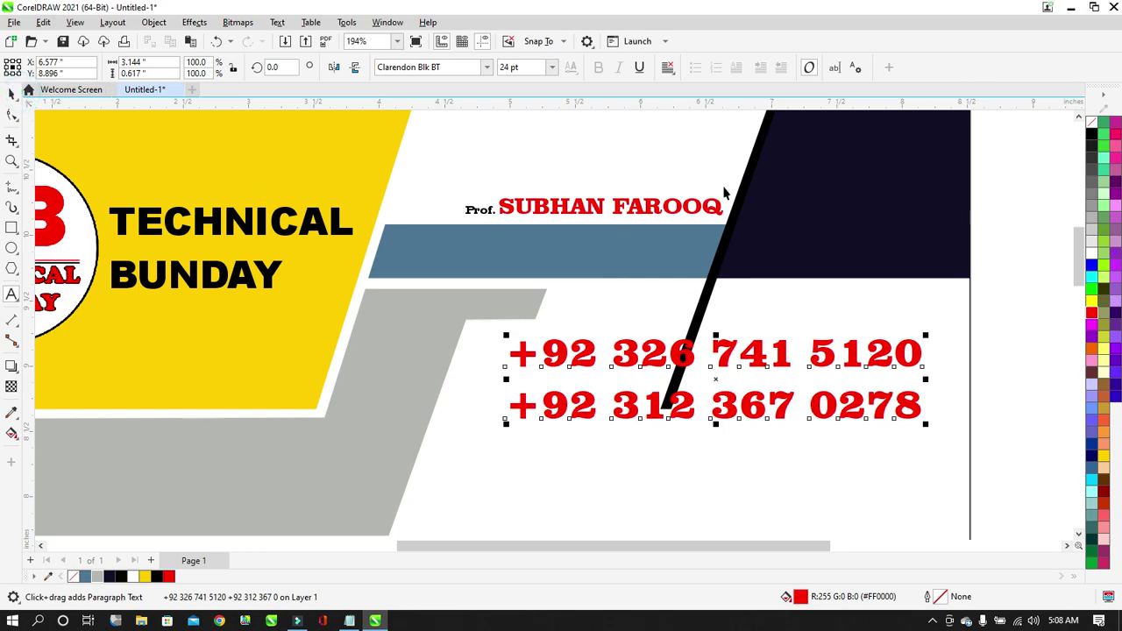
{"action": "left_click", "coordinate": [1096, 135]}
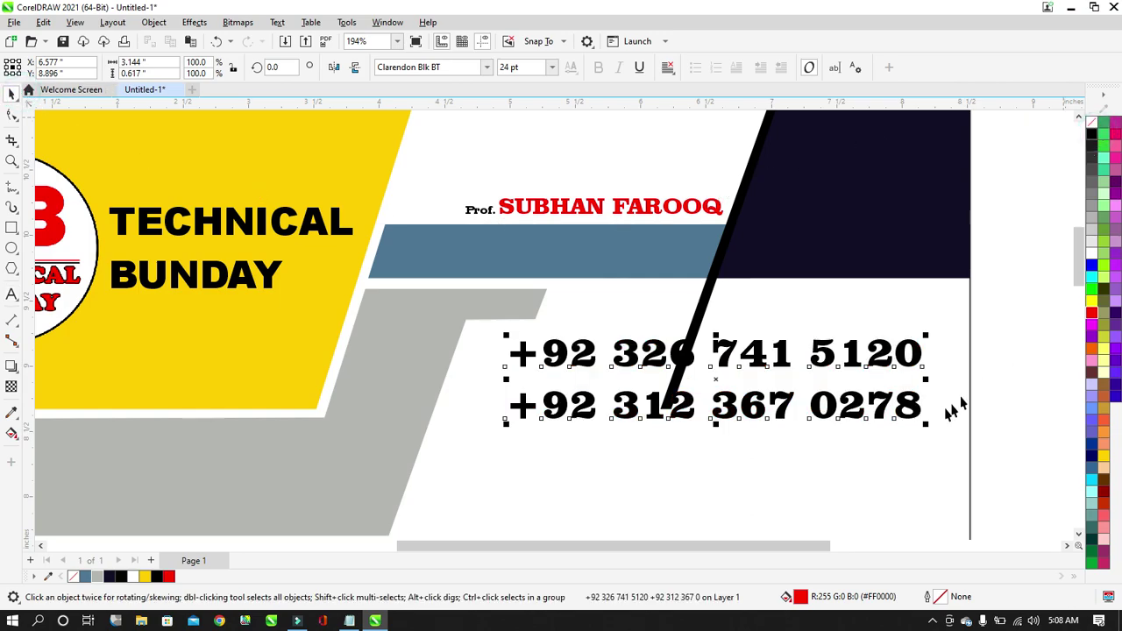
Scale the phone-number text down to 11.32 pt and nudge it beside the black stripe.
{"action": "left_click_drag", "start_coordinate": [926, 423], "coordinate": [670, 387]}
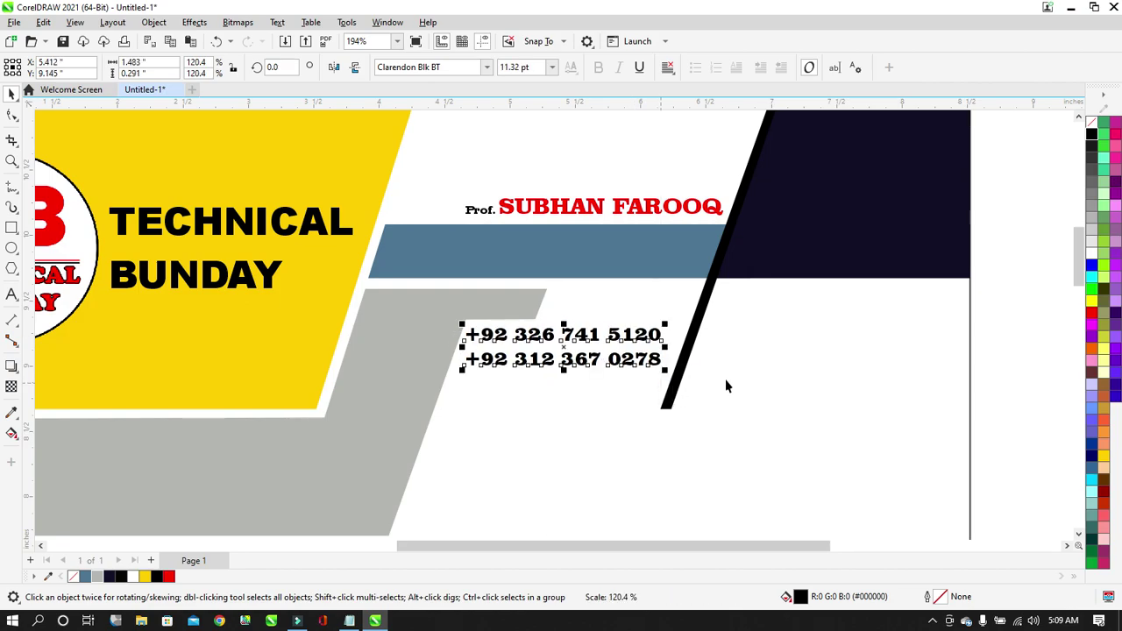
{"action": "key", "text": "Down"}
{"action": "key", "text": "Down"}
{"action": "key", "text": "Down"}
{"action": "key", "text": "Down"}
{"action": "key", "text": "Down"}
{"action": "key", "text": "Down"}
{"action": "key", "text": "Down"}
{"action": "key", "text": "Up"}
{"action": "key", "text": "Up"}
{"action": "key", "text": "Up"}
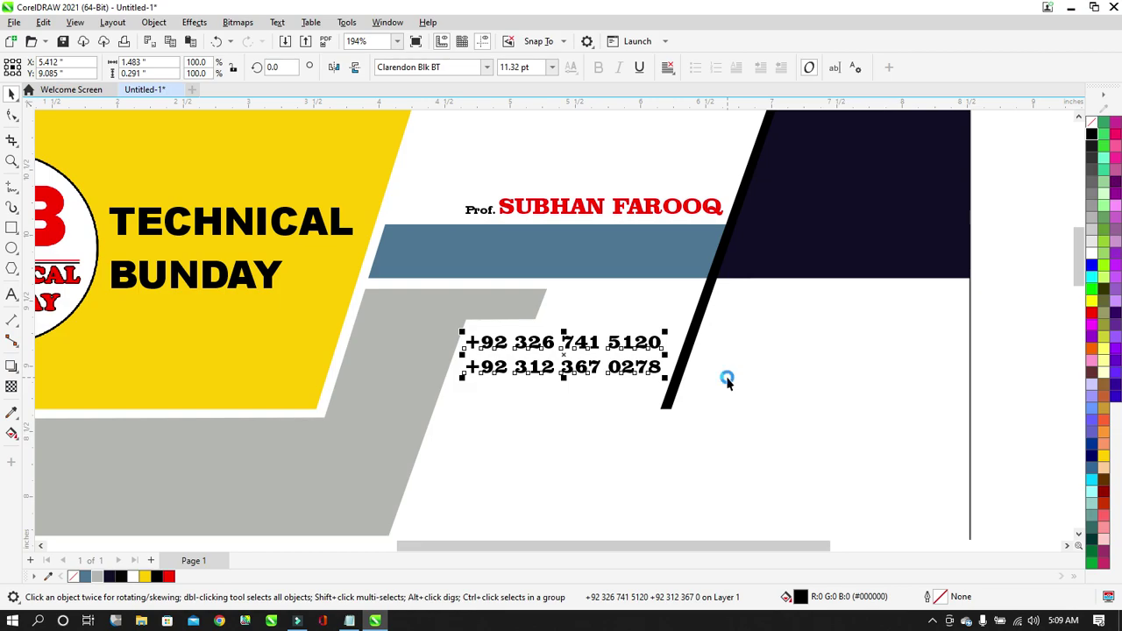
{"action": "key", "text": "Down"}
{"action": "key", "text": "Down"}
{"action": "key", "text": "Left"}
{"action": "key", "text": "Down"}
{"action": "key", "text": "Down"}
{"action": "left_click", "coordinate": [1022, 329]}
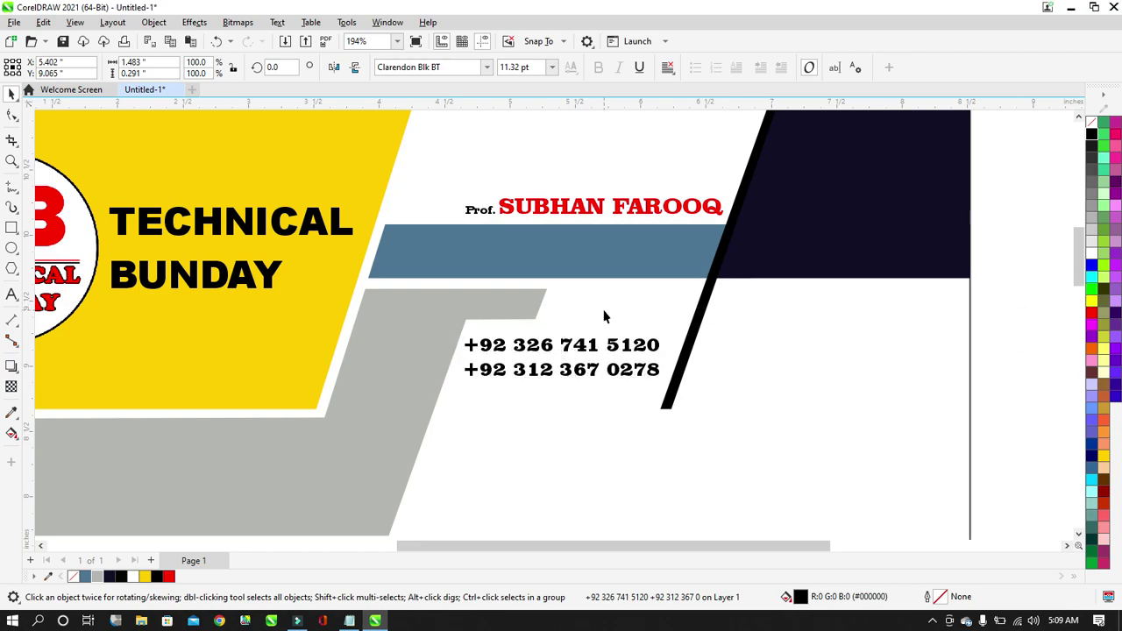
{"action": "scroll", "coordinate": [604, 316], "scroll_direction": "down", "scroll_amount": 3}
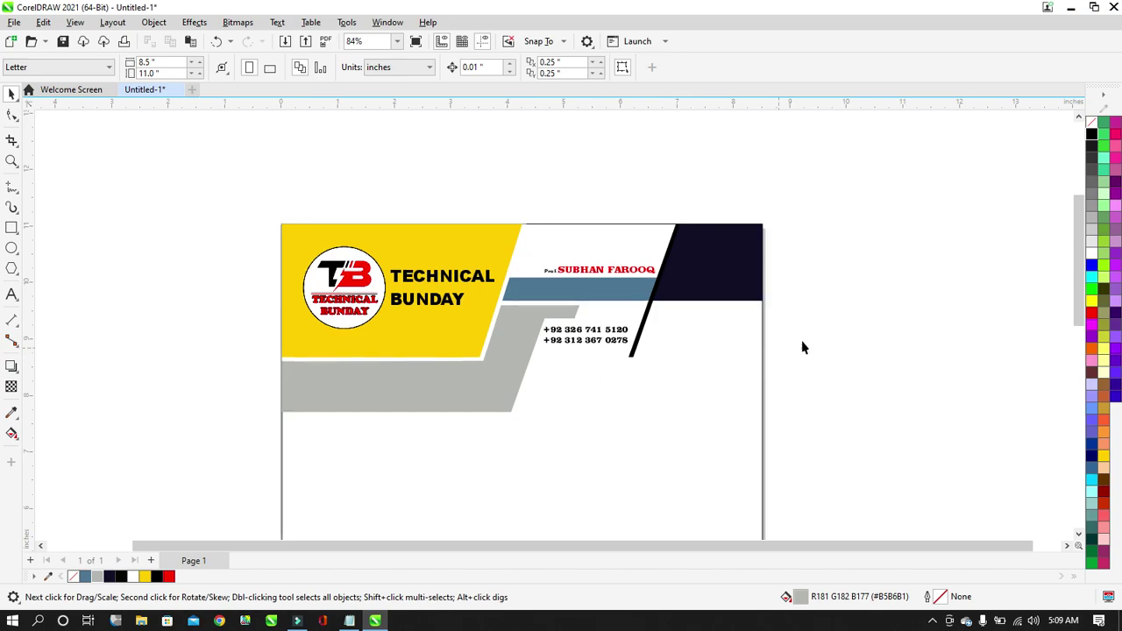
{"action": "scroll", "coordinate": [816, 332], "scroll_direction": "up", "scroll_amount": 1}
Raise the grey band's two bottom nodes to make the band much thinner.
{"action": "left_click", "coordinate": [375, 400]}
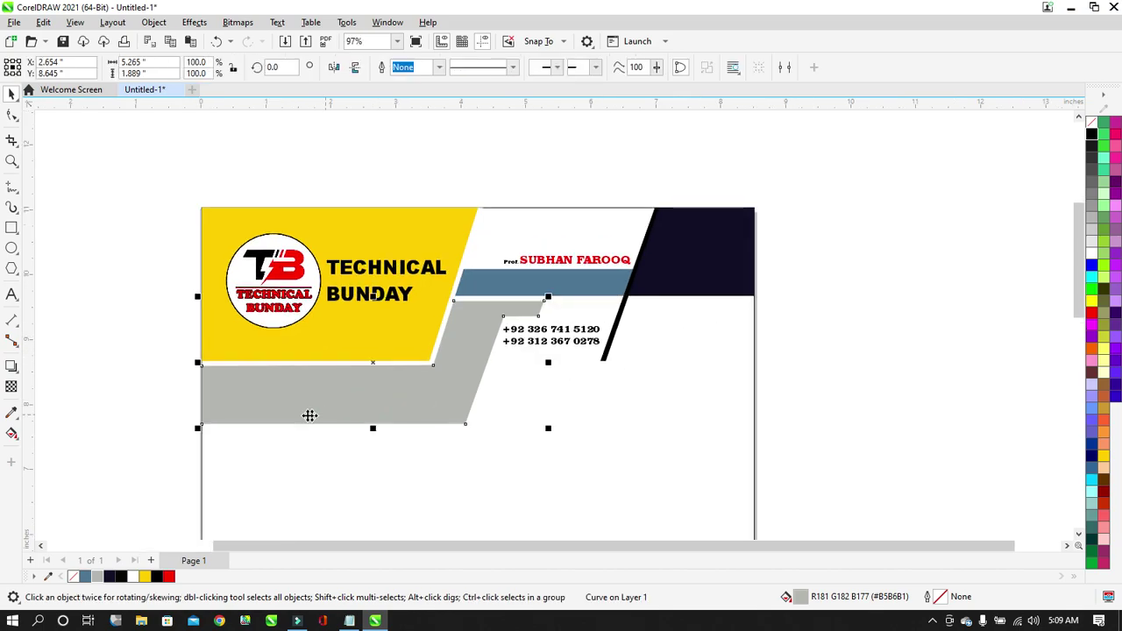
{"action": "scroll", "coordinate": [282, 415], "scroll_direction": "up", "scroll_amount": 1}
{"action": "left_click", "coordinate": [18, 116]}
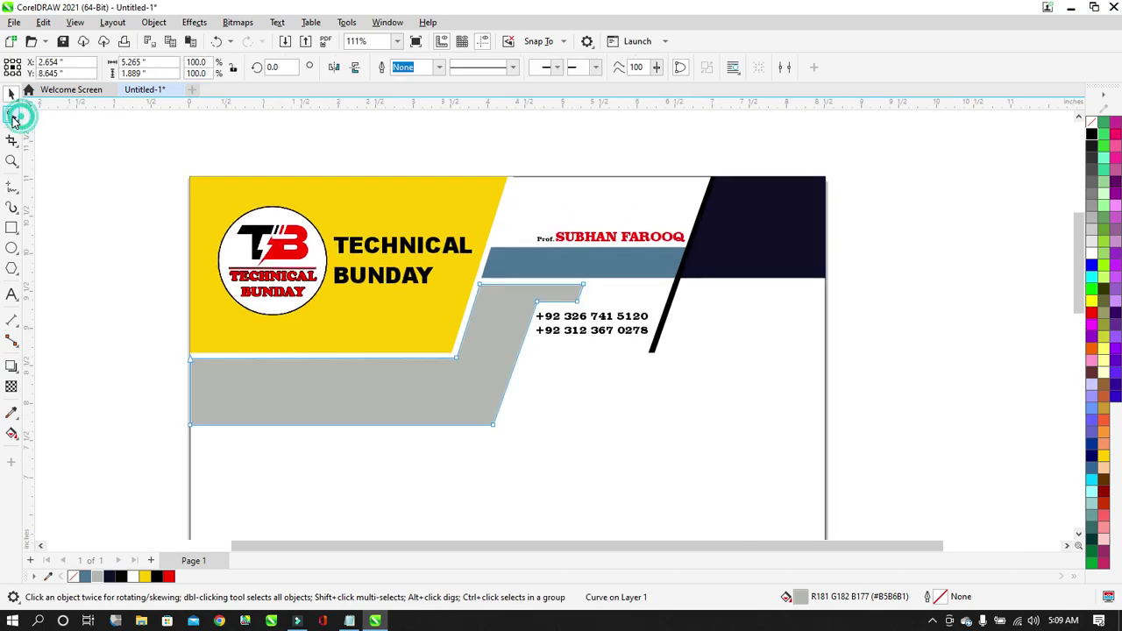
{"action": "left_click_drag", "start_coordinate": [173, 403], "coordinate": [551, 484]}
{"action": "key", "text": "Up"}
{"action": "key", "text": "Up"}
{"action": "key", "text": "Up"}
{"action": "key", "text": "Up"}
{"action": "key", "text": "Up"}
{"action": "key", "text": "Up"}
{"action": "key", "text": "Up"}
{"action": "key", "text": "Up"}
{"action": "key", "text": "Up"}
{"action": "key", "text": "Up"}
{"action": "key", "text": "Up"}
{"action": "key", "text": "Up"}
{"action": "key", "text": "Up"}
{"action": "key", "text": "Up"}
{"action": "key", "text": "Up"}
{"action": "key", "text": "Up"}
{"action": "key", "text": "Up"}
{"action": "key", "text": "Up"}
{"action": "key", "text": "Up"}
{"action": "key", "text": "Up"}
{"action": "key", "text": "Up"}
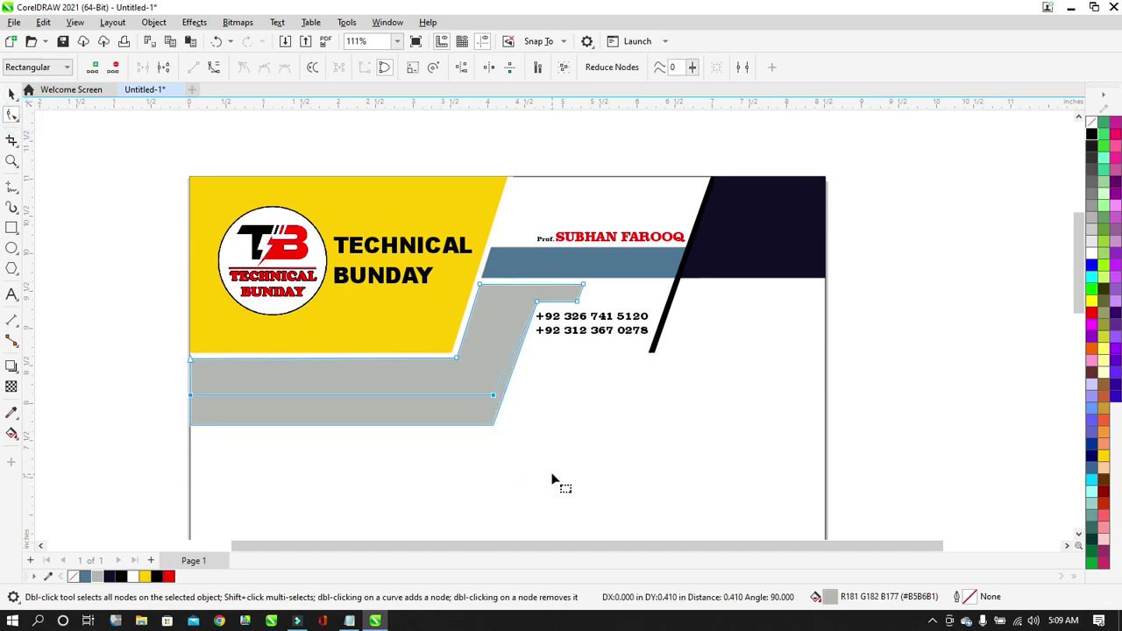
{"action": "key", "text": "Up"}
{"action": "key", "text": "Up"}
{"action": "key", "text": "Up"}
{"action": "key", "text": "Up"}
{"action": "key", "text": "Up"}
{"action": "key", "text": "Up"}
{"action": "key", "text": "Up"}
{"action": "key", "text": "Up"}
{"action": "key", "text": "Up"}
{"action": "key", "text": "Up"}
{"action": "key", "text": "Up"}
{"action": "key", "text": "Up"}
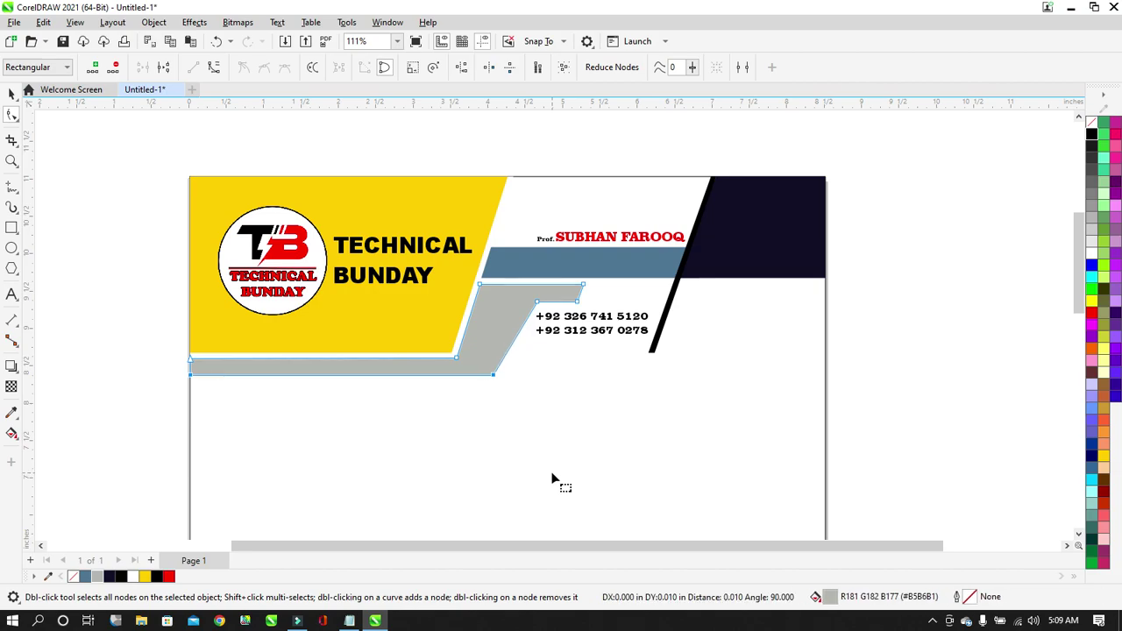
{"action": "key", "text": "Up"}
{"action": "key", "text": "Up"}
{"action": "key", "text": "Up"}
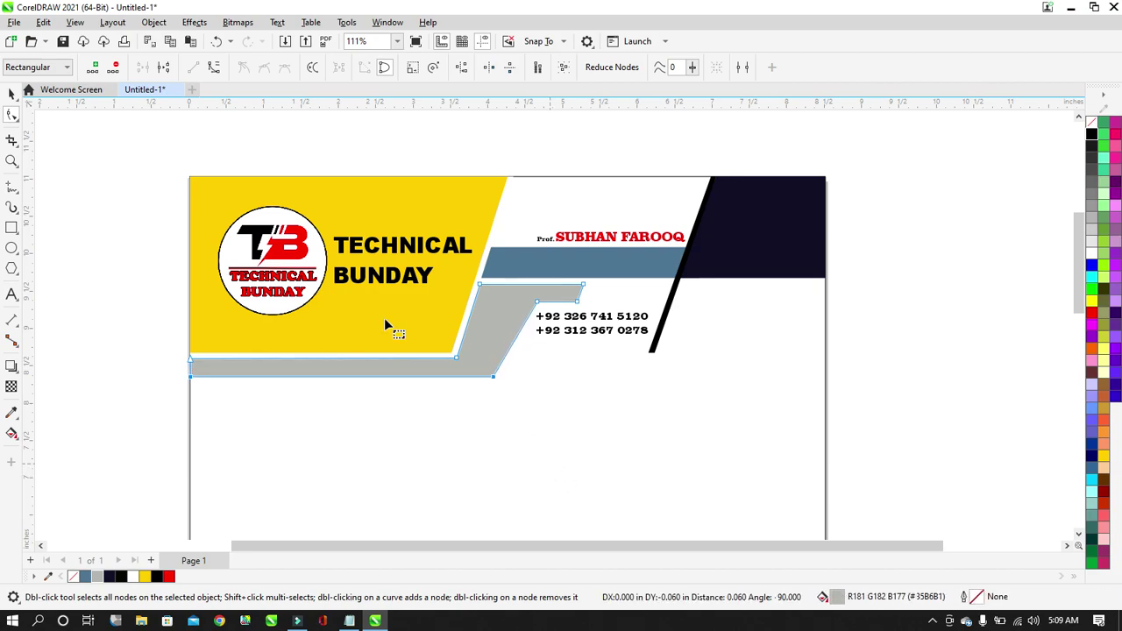
{"action": "scroll", "coordinate": [358, 256], "scroll_direction": "up", "scroll_amount": 1}
{"action": "key", "text": "Up"}
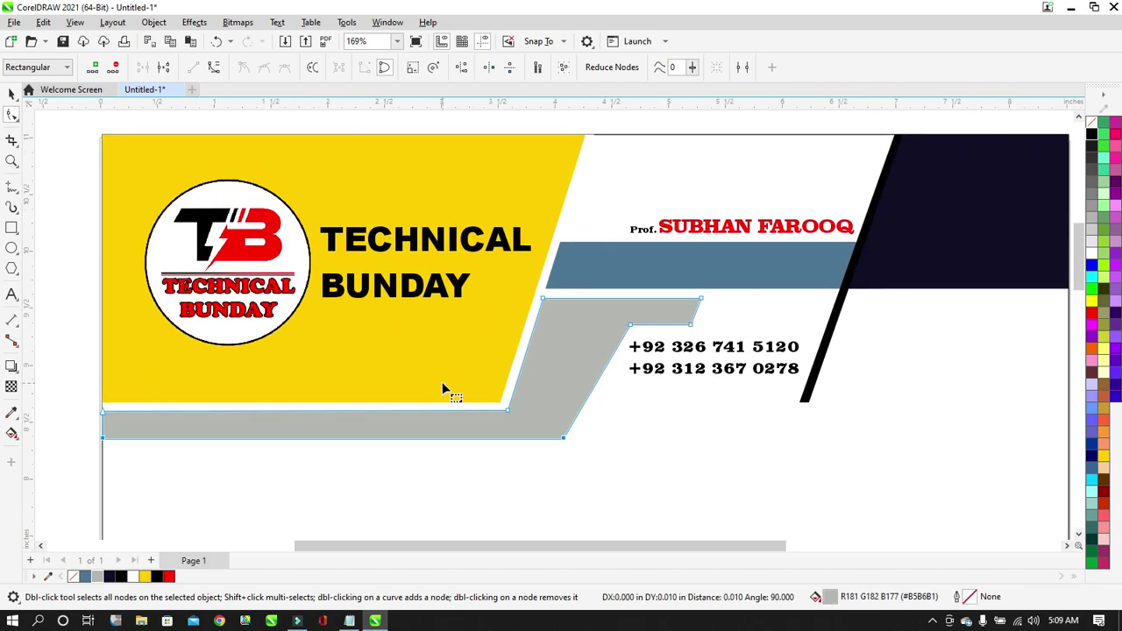
Nudge the band's inner step corner left to lengthen its ledge above the phone numbers.
{"action": "key", "text": "Left"}
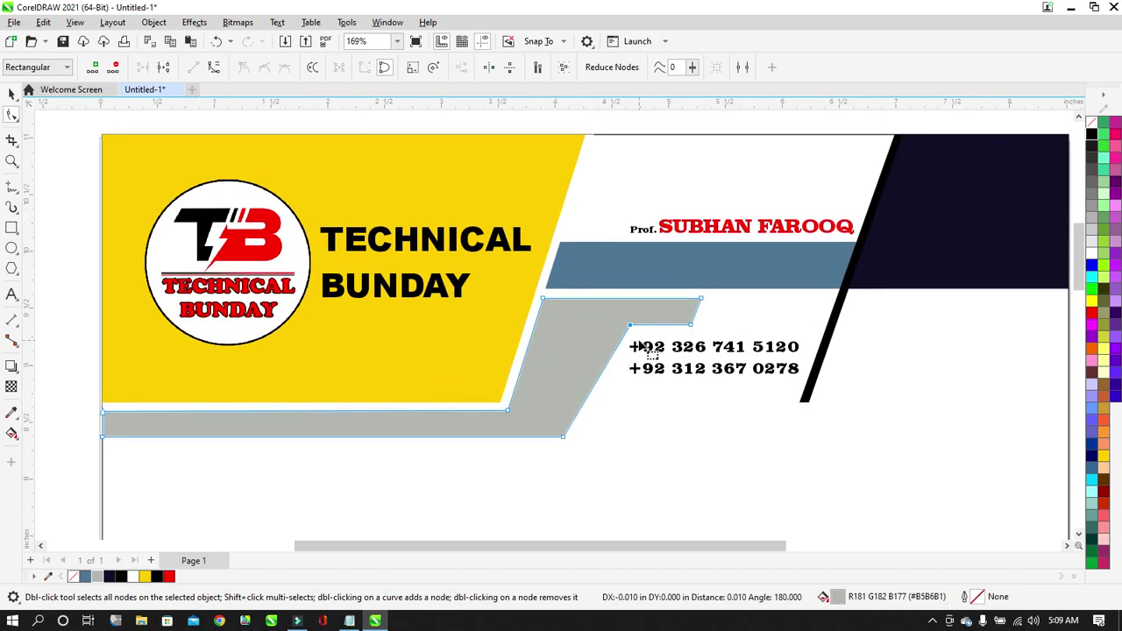
{"action": "key", "text": "Left"}
{"action": "key", "text": "Left"}
{"action": "key", "text": "Left"}
{"action": "key", "text": "Left"}
{"action": "key", "text": "Left"}
{"action": "key", "text": "Left"}
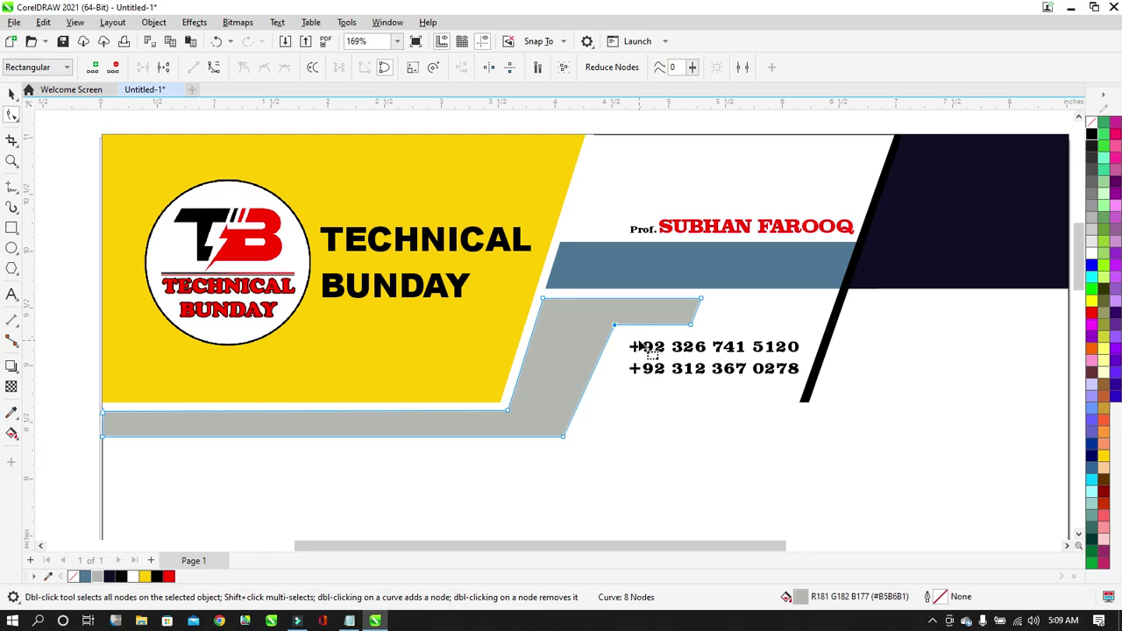
{"action": "key", "text": "Left"}
{"action": "key", "text": "Left"}
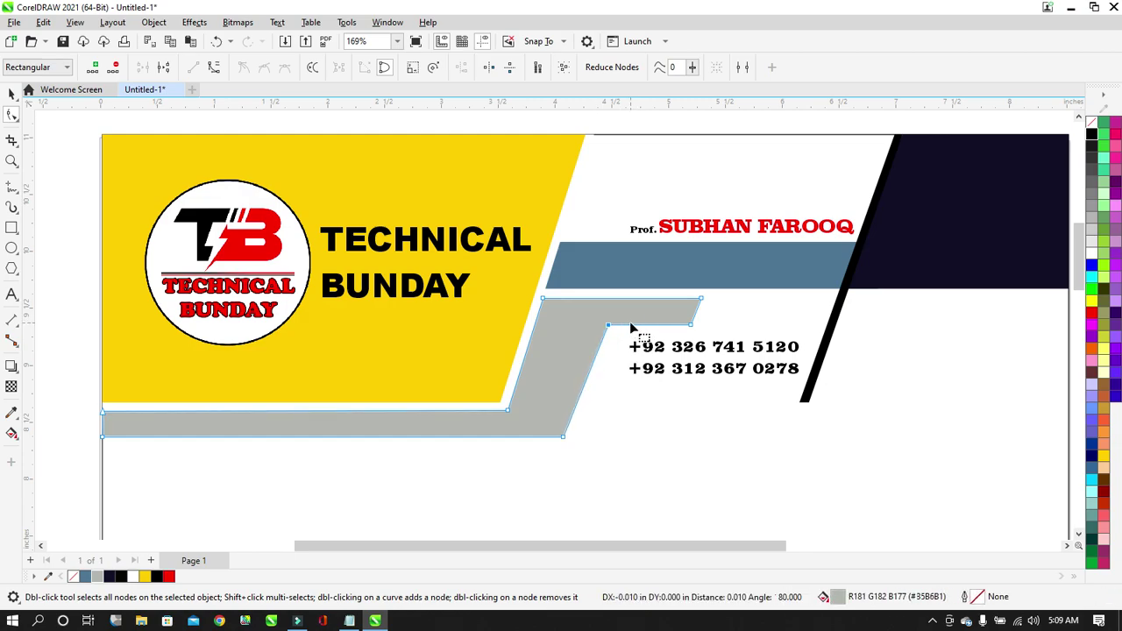
{"action": "scroll", "coordinate": [478, 358], "scroll_direction": "down", "scroll_amount": 1}
{"action": "scroll", "coordinate": [532, 348], "scroll_direction": "up", "scroll_amount": 1}
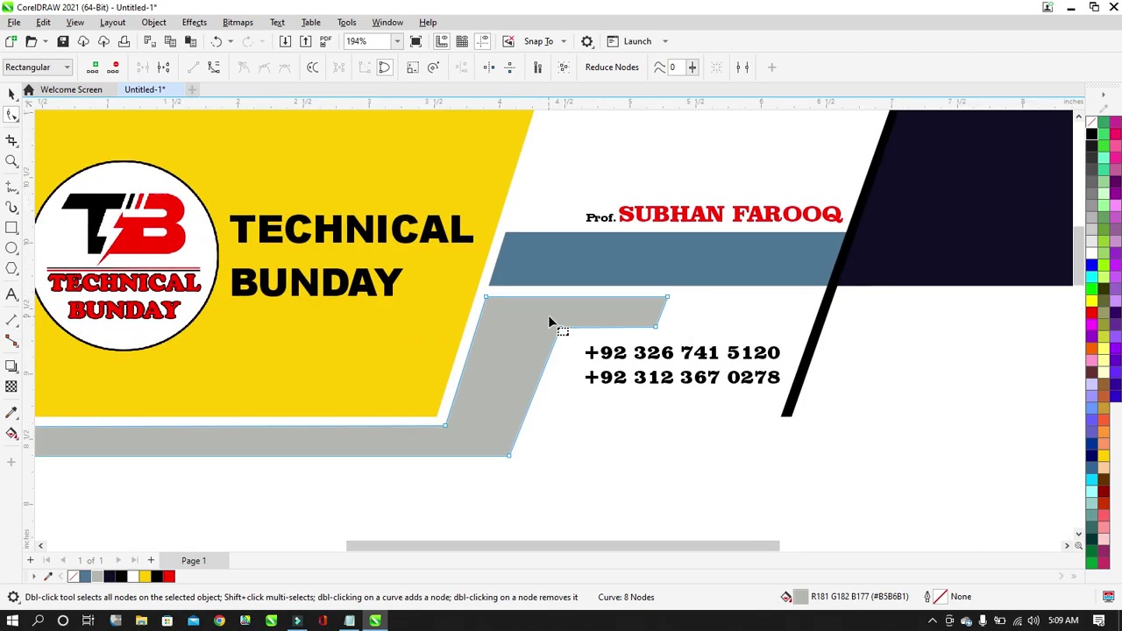
{"action": "key", "text": "Left"}
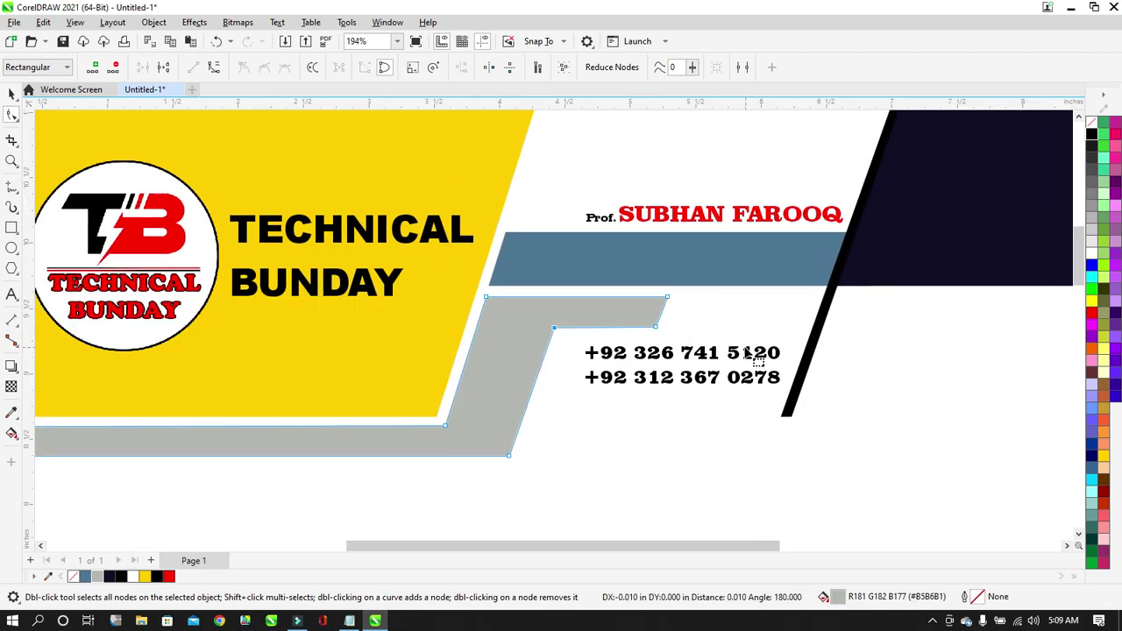
{"action": "scroll", "coordinate": [563, 333], "scroll_direction": "down", "scroll_amount": 4}
{"action": "scroll", "coordinate": [564, 331], "scroll_direction": "down", "scroll_amount": 2}
{"action": "scroll", "coordinate": [627, 325], "scroll_direction": "up", "scroll_amount": 1}
{"action": "left_click", "coordinate": [842, 325]}
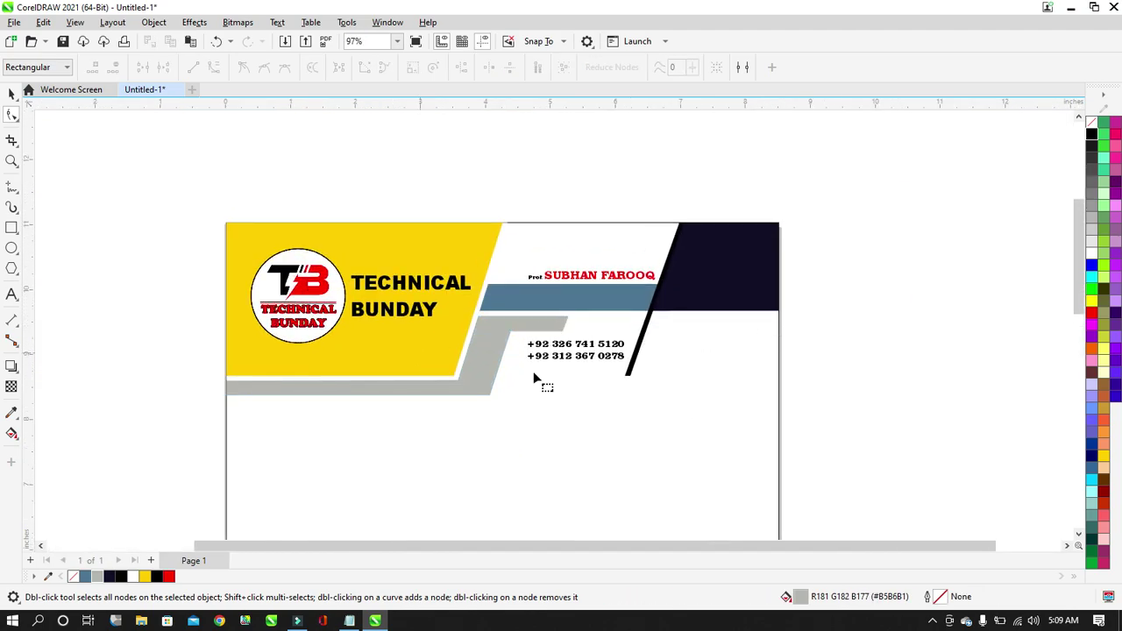
Scale the phone-number block up about 120% to 13.645 pt, reaching the black stripe.
{"action": "scroll", "coordinate": [533, 371], "scroll_direction": "up", "scroll_amount": 1}
{"action": "left_click", "coordinate": [11, 96]}
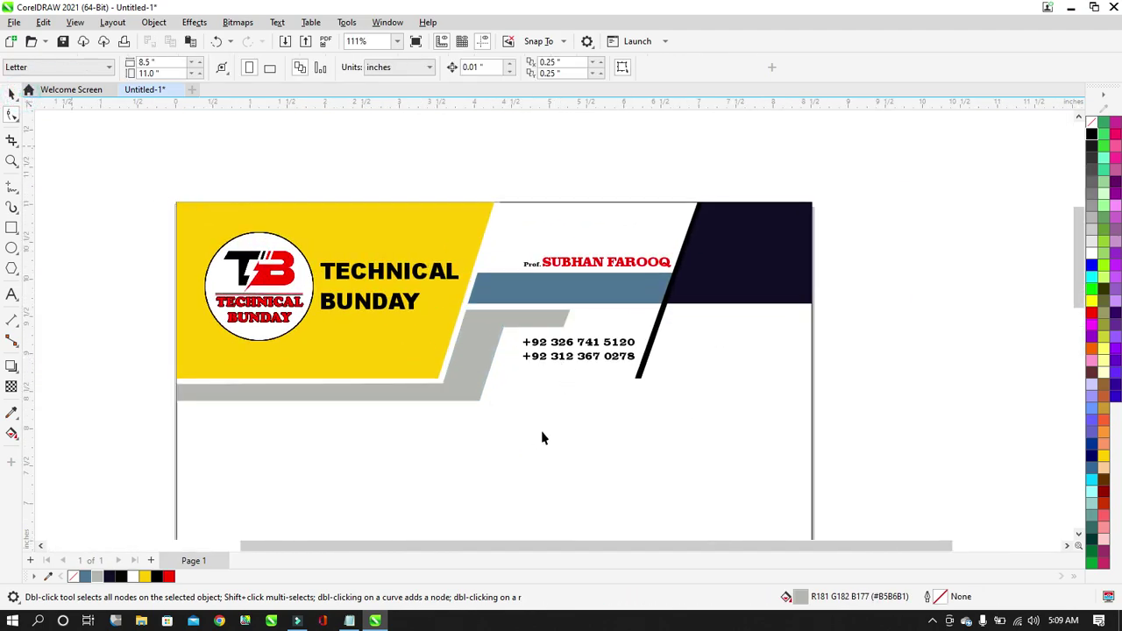
{"action": "left_click", "coordinate": [577, 352]}
{"action": "scroll", "coordinate": [524, 355], "scroll_direction": "up", "scroll_amount": 1}
{"action": "scroll", "coordinate": [524, 355], "scroll_direction": "up", "scroll_amount": 2}
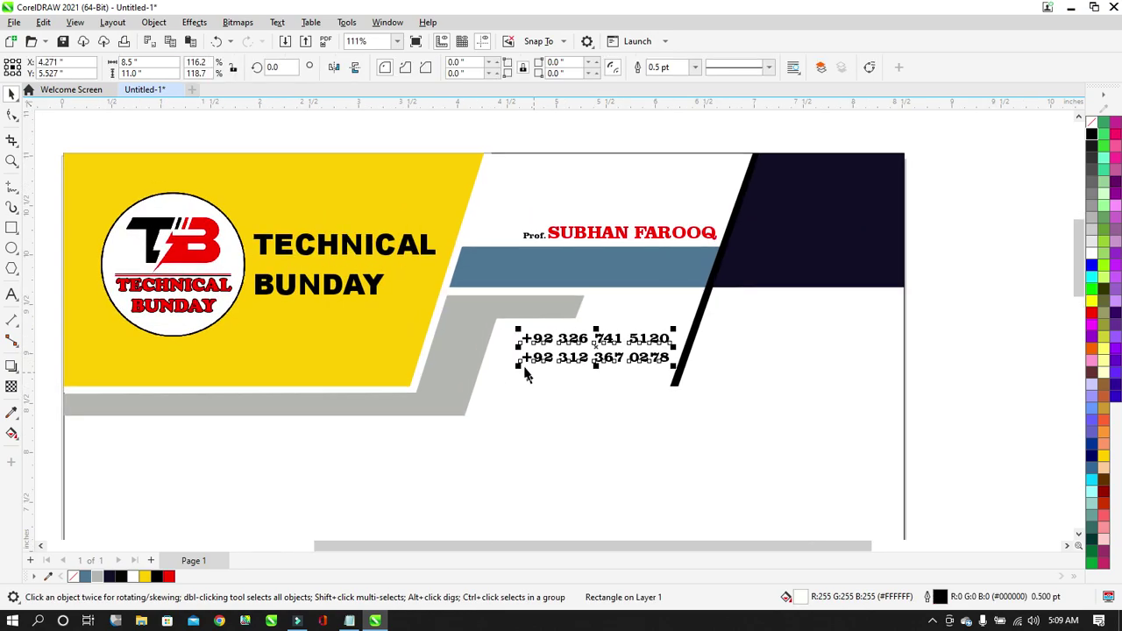
{"action": "left_click", "coordinate": [531, 362]}
{"action": "left_click_drag", "start_coordinate": [496, 386], "coordinate": [487, 386]}
{"action": "left_click", "coordinate": [912, 351]}
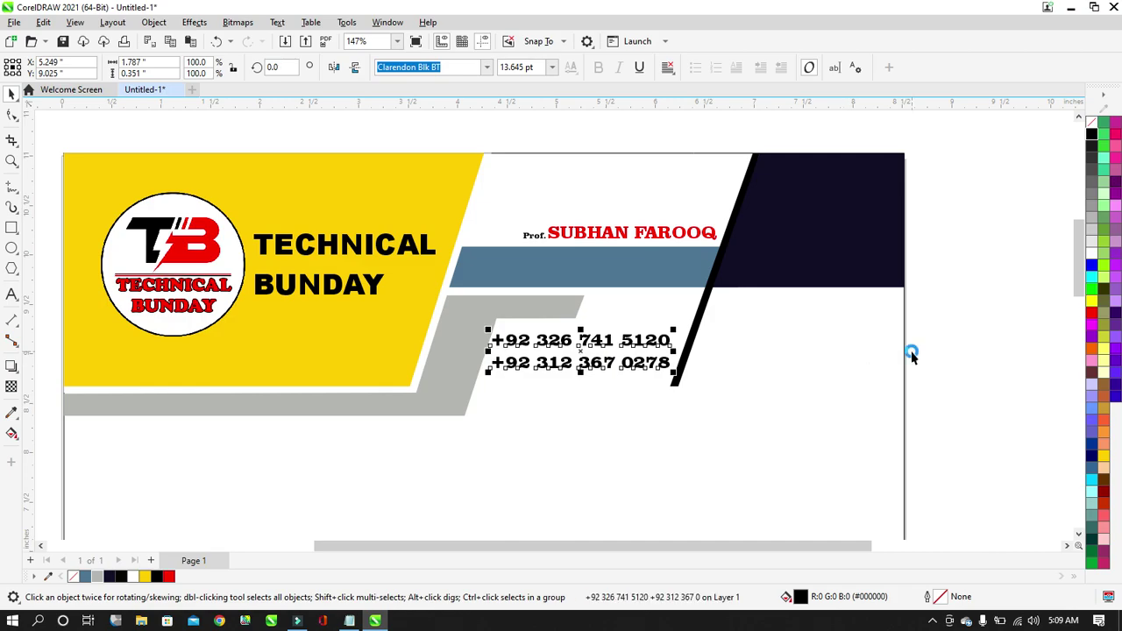